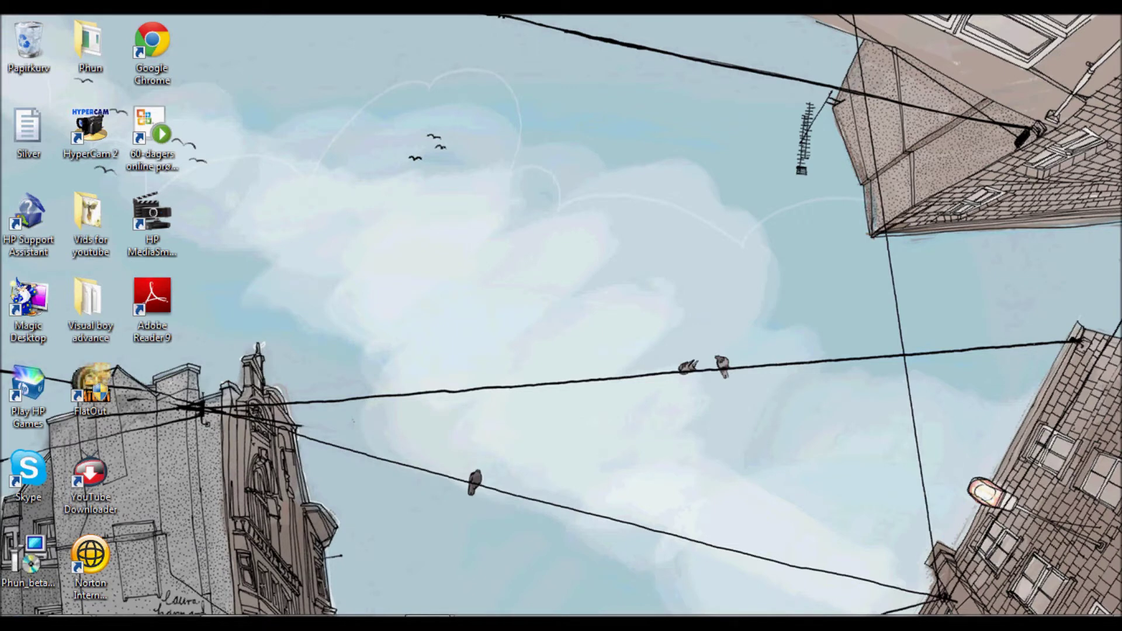
- Bring the Phun folder window forward and launch Phun v5.28 from its shortcut
{"action": "left_click", "coordinate": [333, 523]}
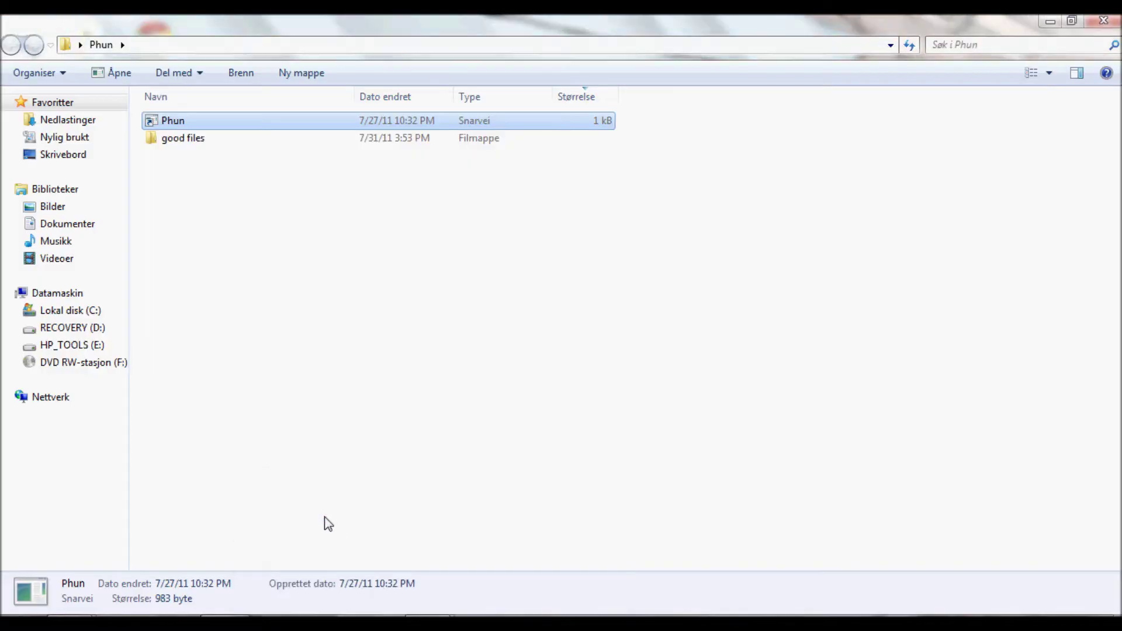
{"action": "double_click", "coordinate": [169, 119]}
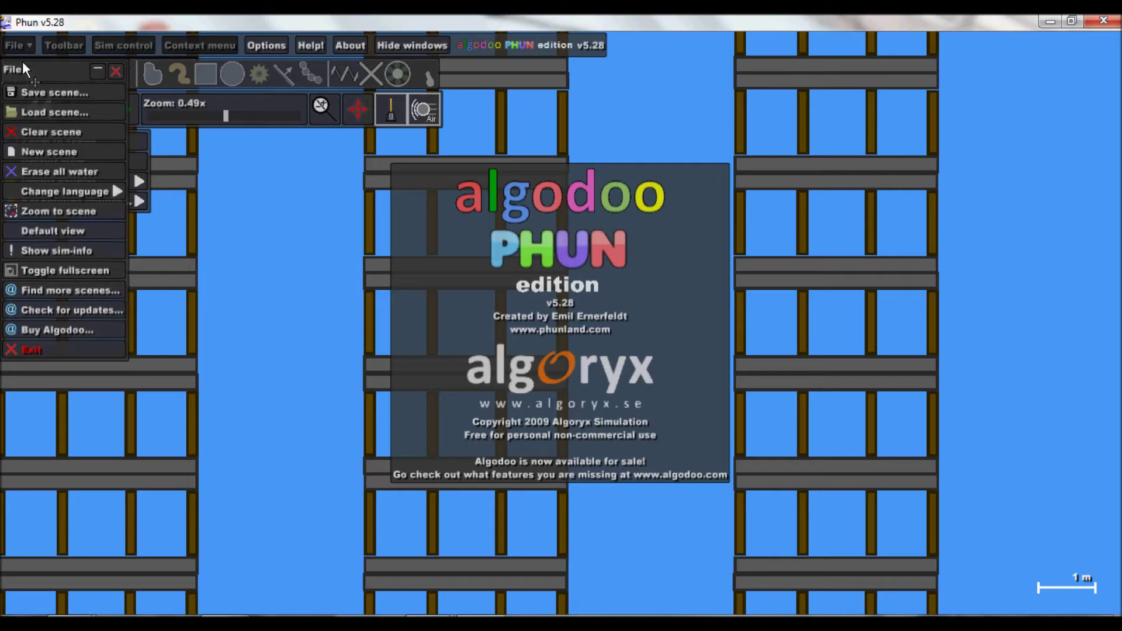
- Start a new empty scene and add a ground plane across its bottom
{"action": "left_click", "coordinate": [41, 154]}
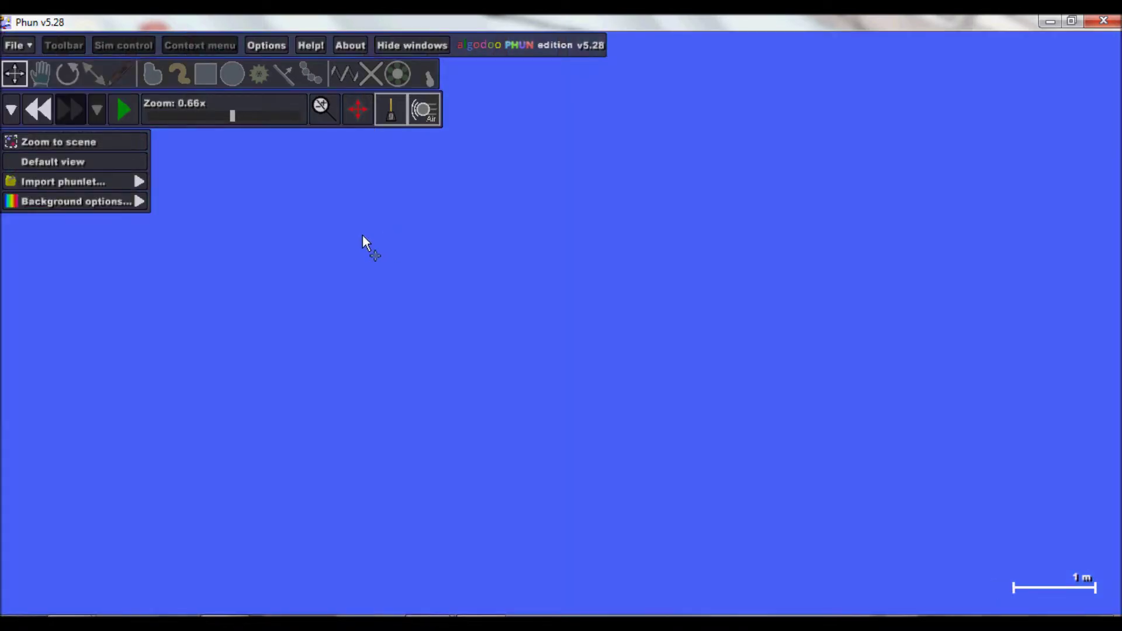
{"action": "left_click", "coordinate": [284, 74]}
{"action": "left_click_drag", "start_coordinate": [492, 462], "coordinate": [491, 409]}
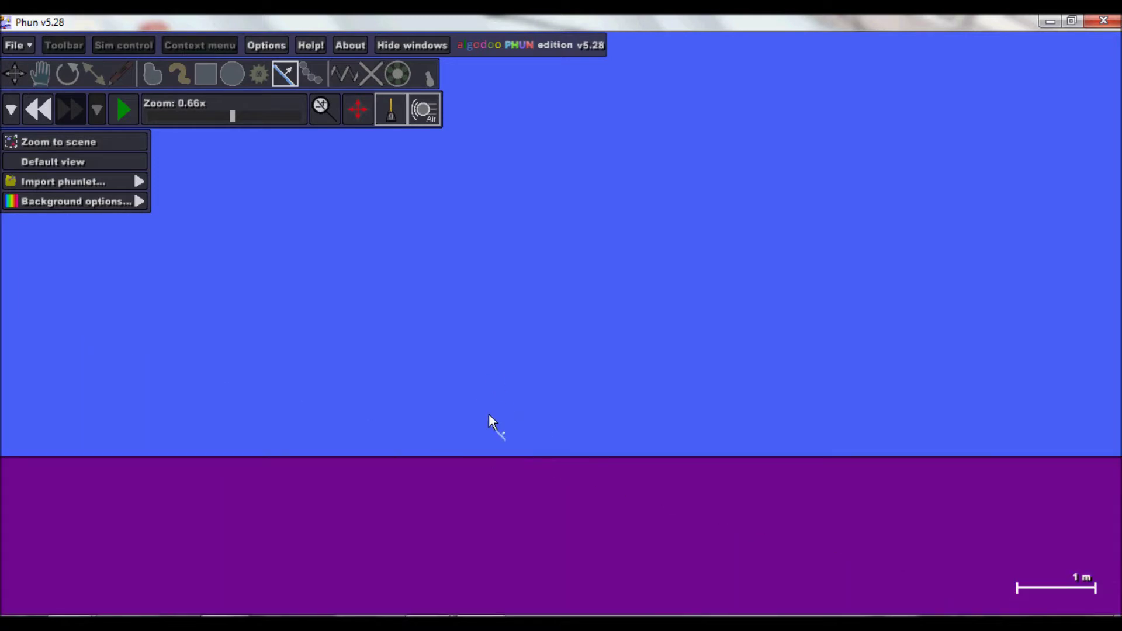
{"action": "scroll", "coordinate": [432, 511], "scroll_direction": "up", "scroll_amount": 3}
- Recolour the ground plane from purple to dark grey by lowering its saturation and value
{"action": "left_click", "coordinate": [432, 514]}
{"action": "left_click", "coordinate": [79, 221]}
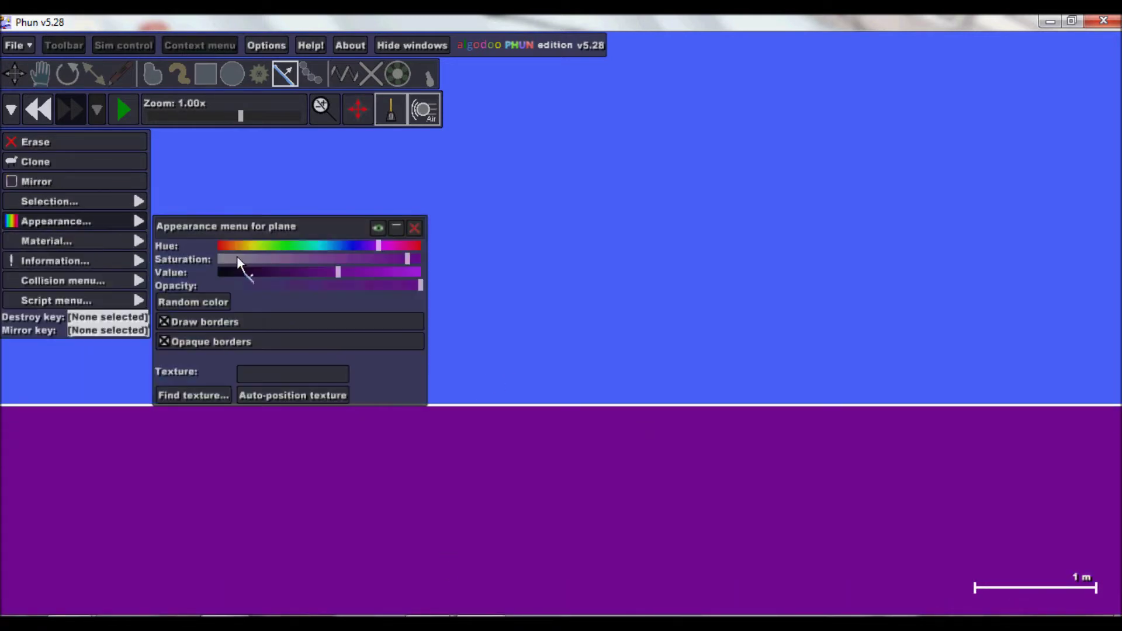
{"action": "left_click_drag", "start_coordinate": [238, 259], "coordinate": [216, 259]}
{"action": "left_click", "coordinate": [237, 273]}
{"action": "left_click", "coordinate": [523, 236]}
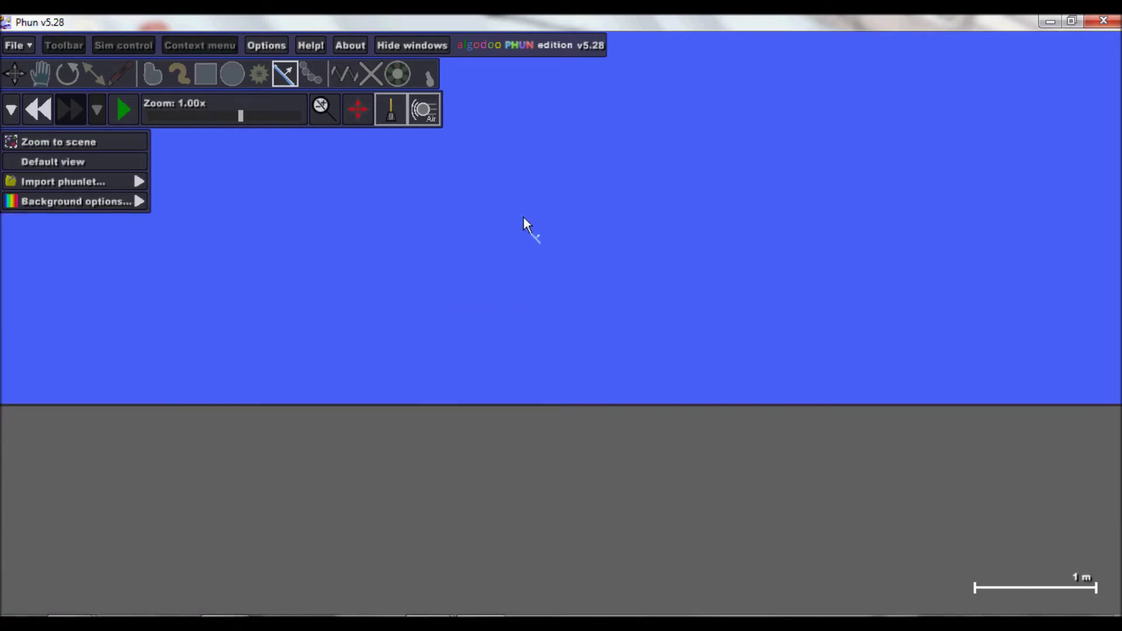
{"action": "scroll", "coordinate": [368, 202], "scroll_direction": "up", "scroll_amount": 4}
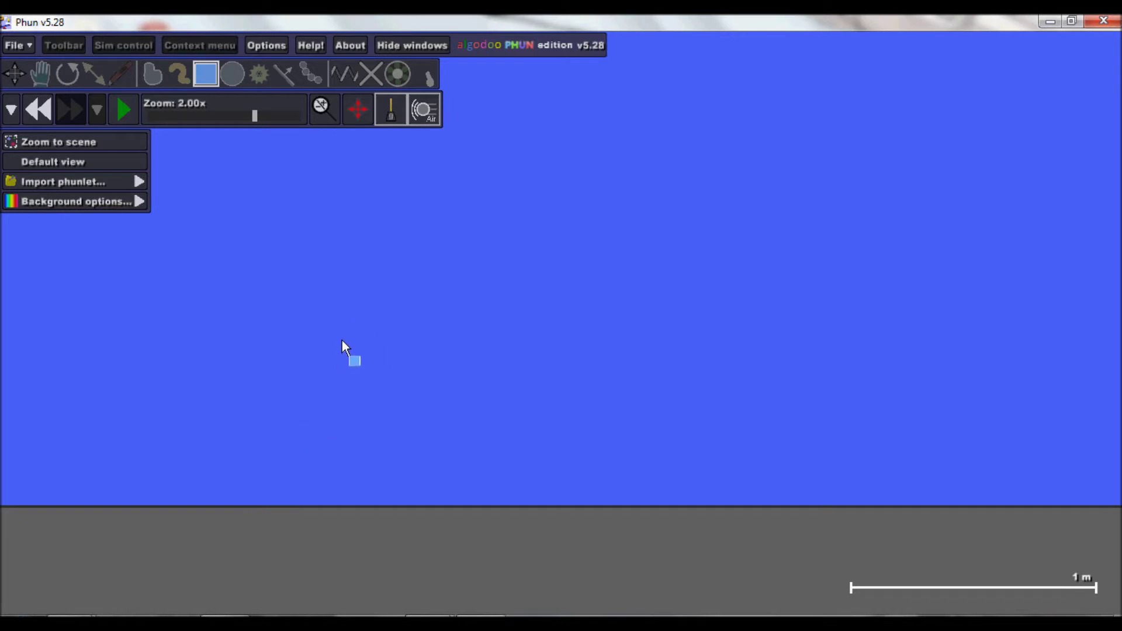
- Draw a tall yellow bar on the ground and make two copies of it
{"action": "left_click_drag", "start_coordinate": [356, 470], "coordinate": [358, 495]}
{"action": "left_click", "coordinate": [354, 478]}
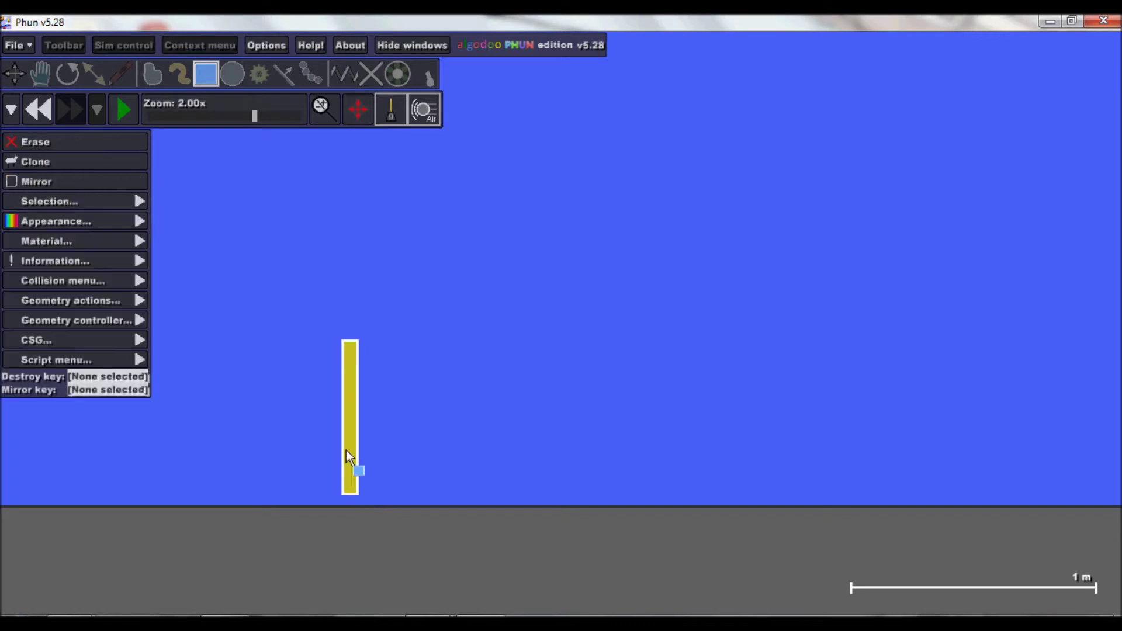
{"action": "left_click_drag", "start_coordinate": [349, 401], "coordinate": [349, 410]}
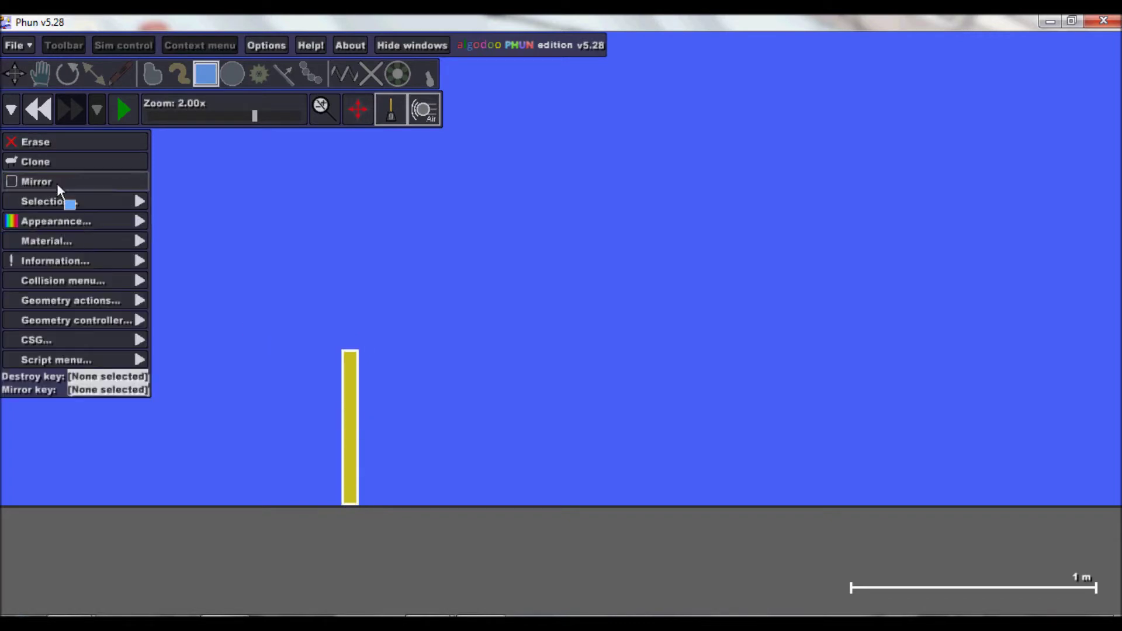
{"action": "left_click", "coordinate": [50, 160]}
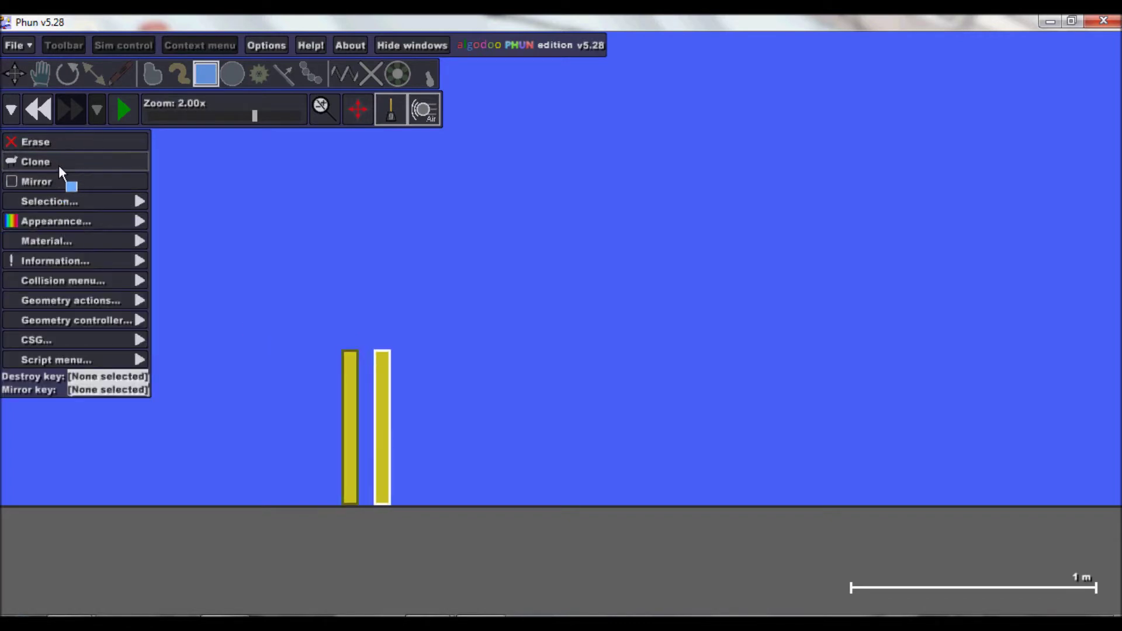
{"action": "left_click", "coordinate": [58, 164]}
- Turn one copy horizontal and move the second post to the crossbar's right end
{"action": "left_click", "coordinate": [68, 74]}
{"action": "mouse_move", "coordinate": [420, 390]}
{"action": "left_mouse_down"}
{"action": "mouse_move", "coordinate": [451, 419]}
{"action": "mouse_move", "coordinate": [457, 443]}
{"action": "left_mouse_up"}
{"action": "left_click", "coordinate": [383, 390]}
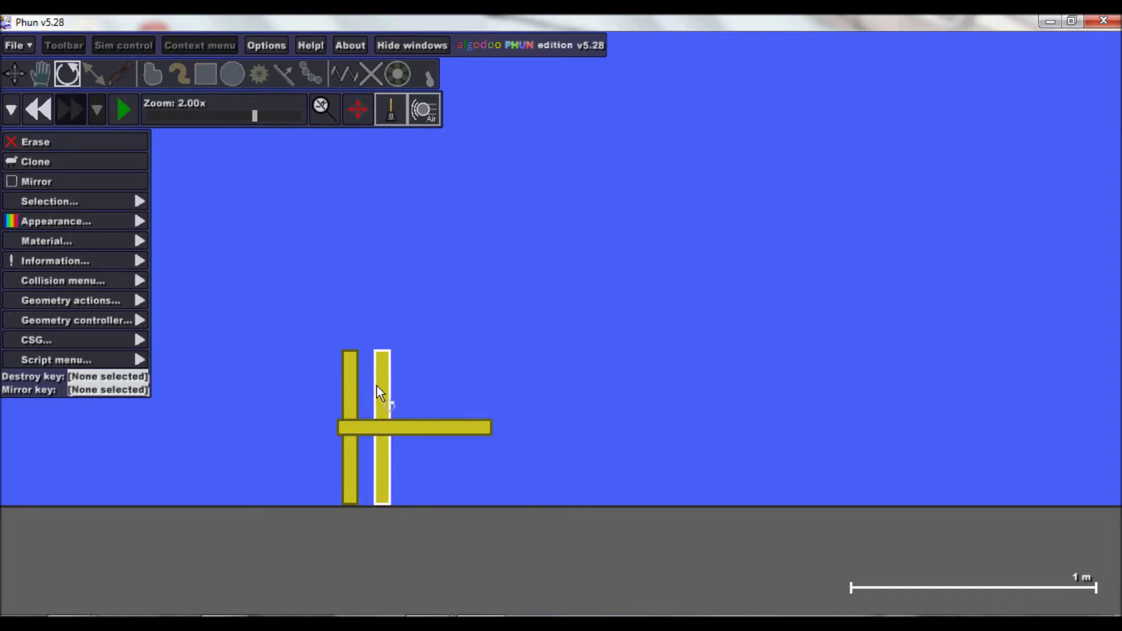
{"action": "left_click", "coordinate": [209, 79]}
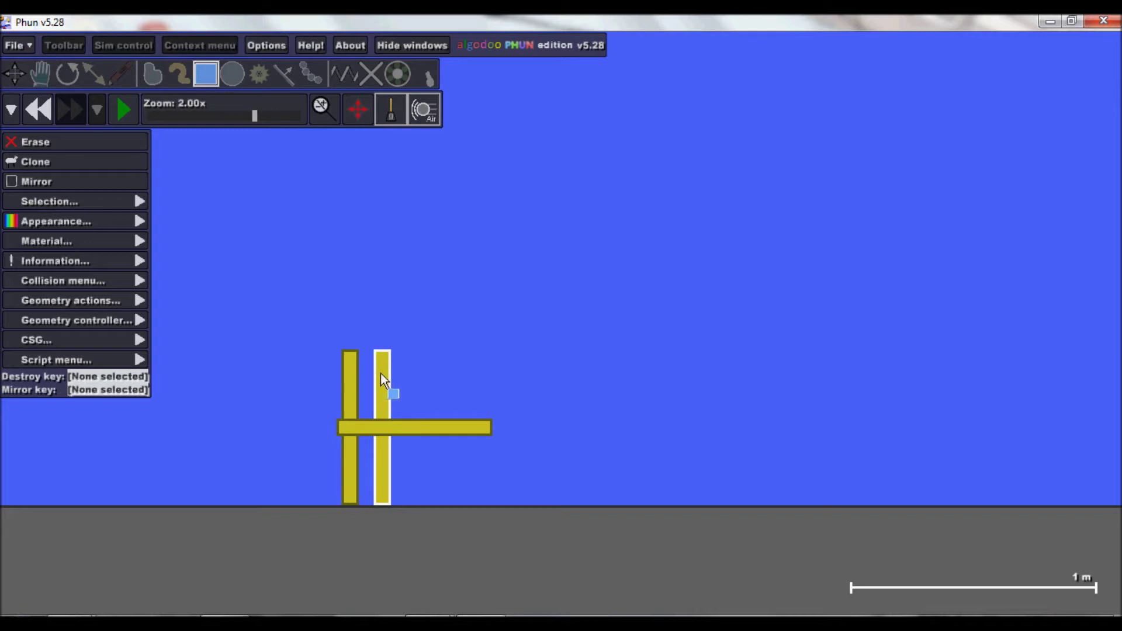
{"action": "key", "text": "m"}
{"action": "left_click_drag", "start_coordinate": [380, 375], "coordinate": [455, 377]}
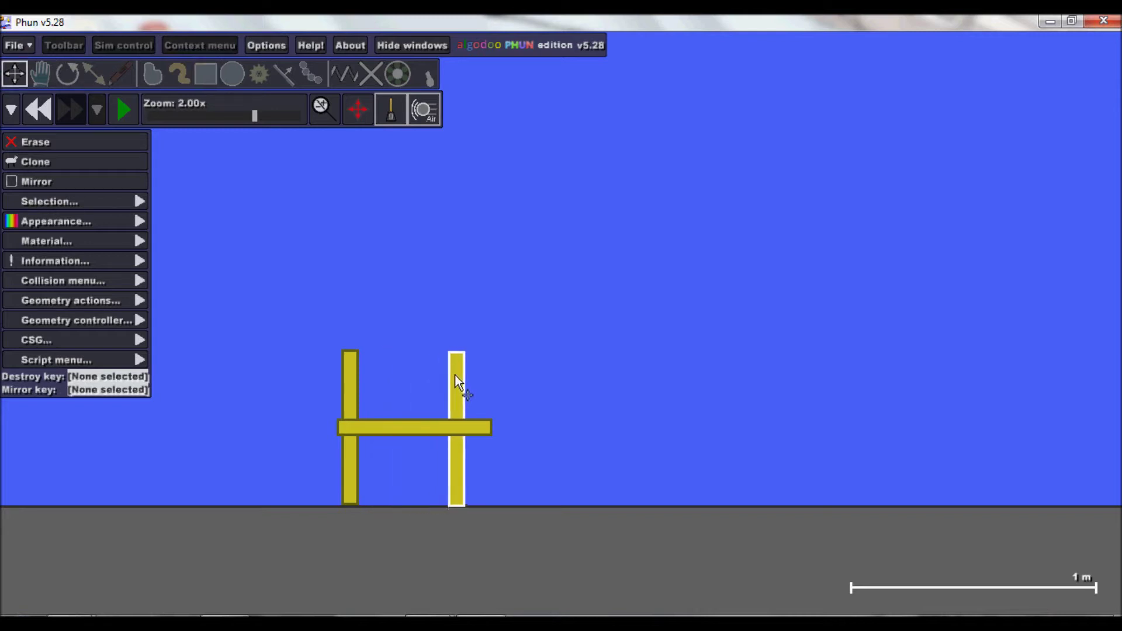
- Raise the crossbar onto the posts and line the right post up under its end
{"action": "key", "text": "b"}
{"action": "left_click", "coordinate": [419, 419]}
{"action": "key", "text": "m"}
{"action": "left_click_drag", "start_coordinate": [420, 420], "coordinate": [423, 353]}
{"action": "key", "text": "b"}
{"action": "left_click", "coordinate": [457, 423]}
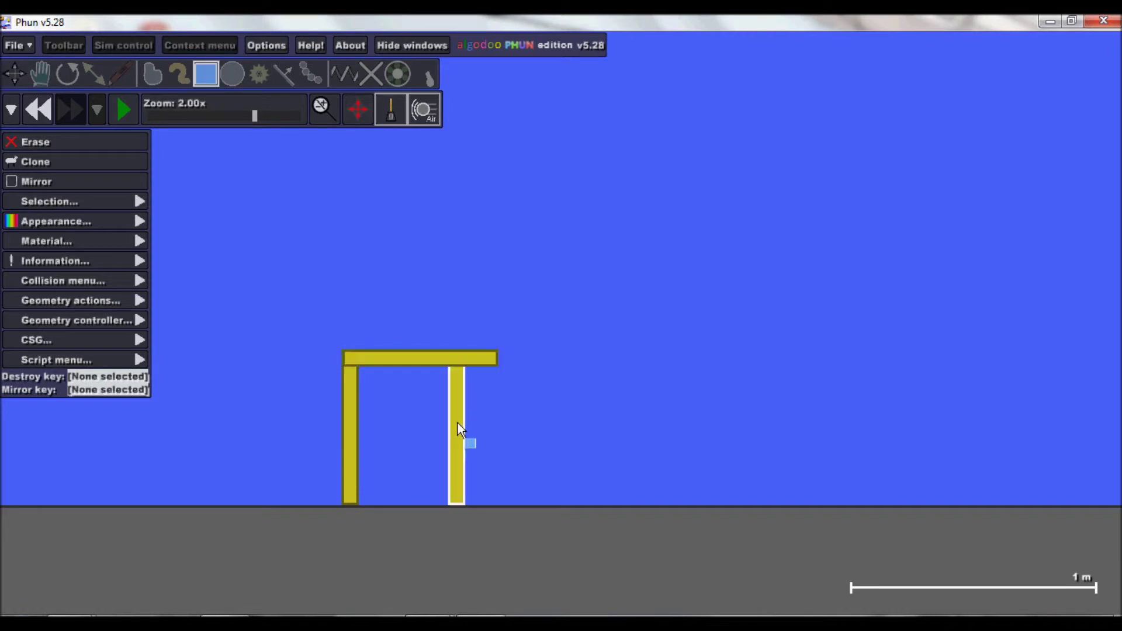
{"action": "key", "text": "m"}
{"action": "left_click_drag", "start_coordinate": [457, 423], "coordinate": [490, 424]}
{"action": "key", "text": "b"}
- Copy the top crossbar and place the copy as the frame's bottom bar
{"action": "left_click", "coordinate": [447, 354]}
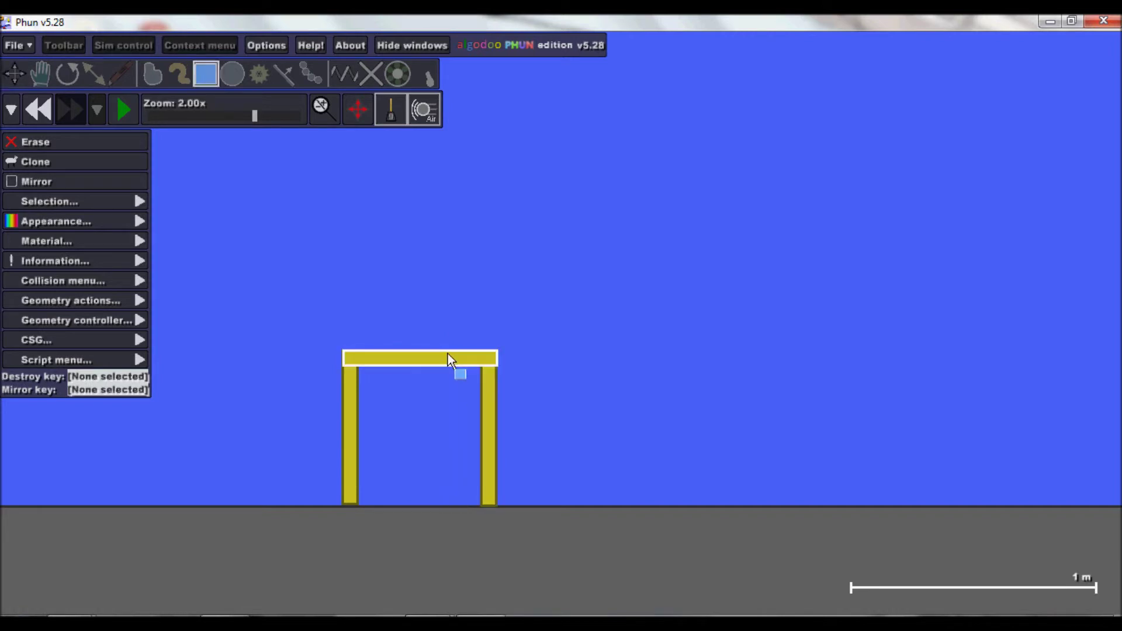
{"action": "left_click", "coordinate": [11, 161]}
{"action": "key", "text": "m"}
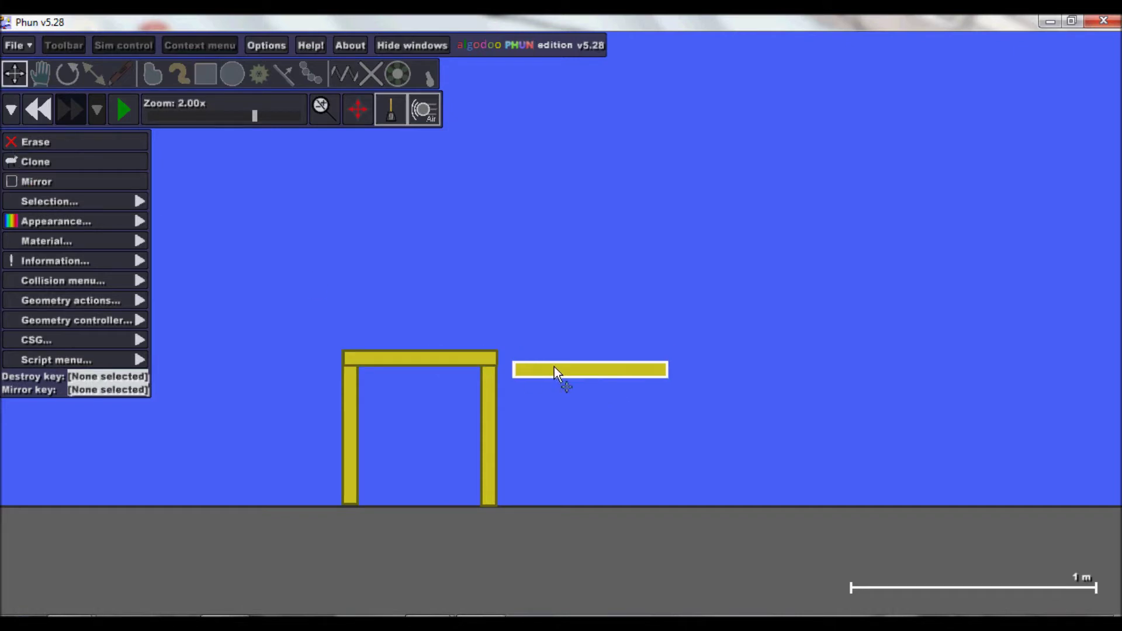
{"action": "mouse_move", "coordinate": [555, 358]}
{"action": "left_mouse_down"}
{"action": "mouse_move", "coordinate": [380, 464]}
{"action": "mouse_move", "coordinate": [382, 494]}
{"action": "left_mouse_up"}
{"action": "key", "text": "b"}
{"action": "scroll", "coordinate": [382, 494], "scroll_direction": "up", "scroll_amount": 2}
{"action": "scroll", "coordinate": [380, 489], "scroll_direction": "up", "scroll_amount": 5}
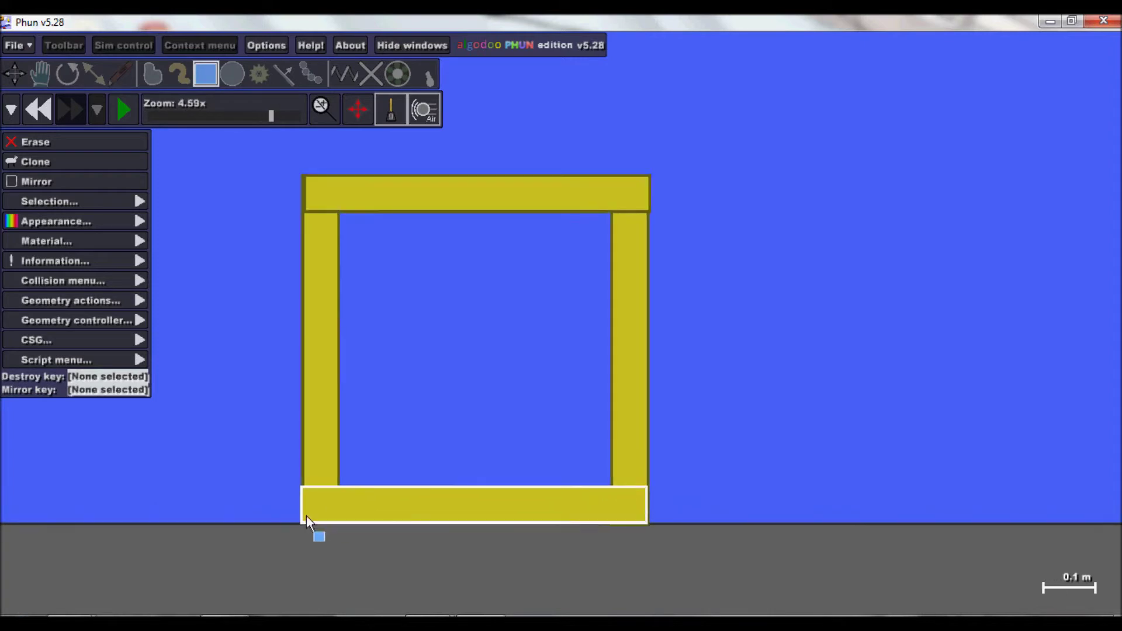
- Nudge the right post up so it sits on the bottom bar
{"action": "left_click", "coordinate": [633, 435]}
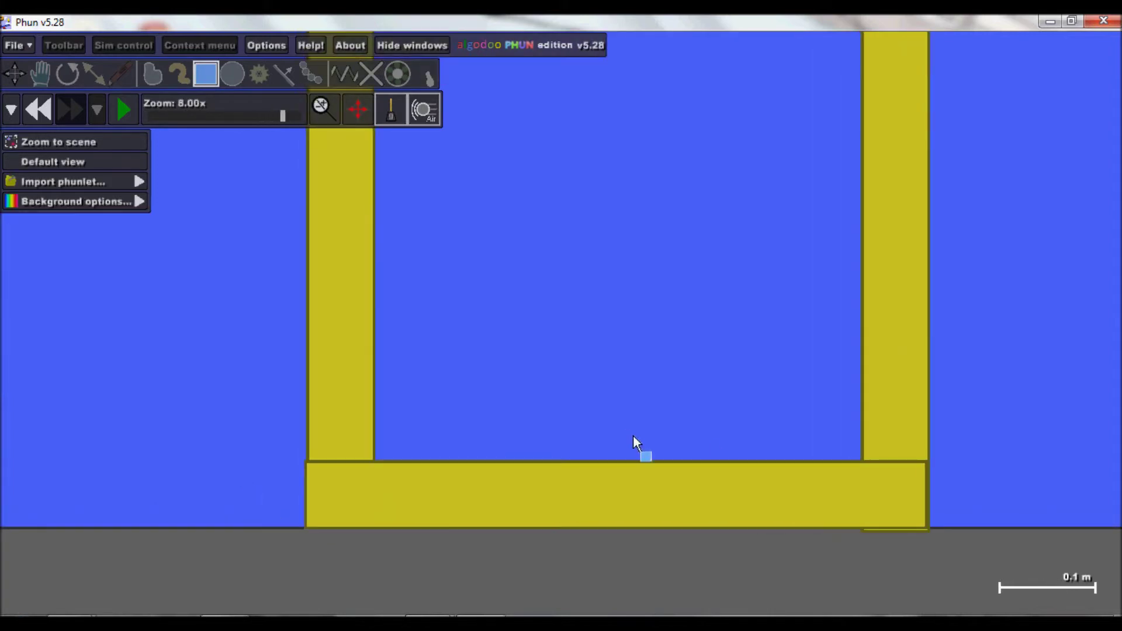
{"action": "left_click", "coordinate": [872, 407]}
{"action": "left_click_drag", "start_coordinate": [872, 404], "coordinate": [872, 401]}
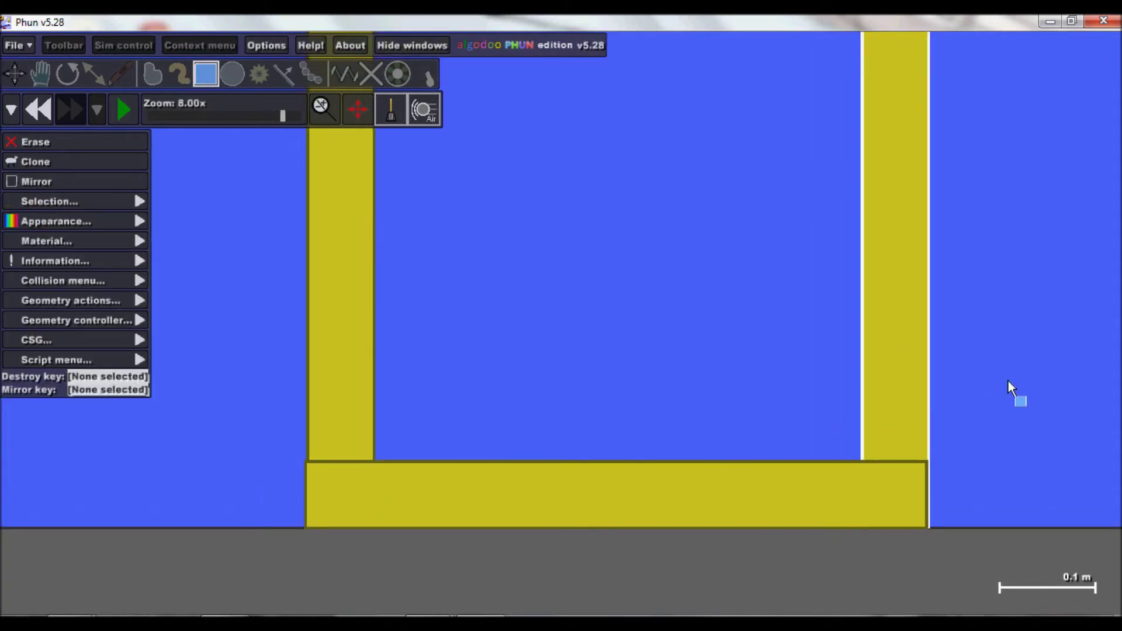
{"action": "left_click", "coordinate": [1007, 380]}
{"action": "scroll", "coordinate": [843, 449], "scroll_direction": "down", "scroll_amount": 6}
{"action": "scroll", "coordinate": [696, 320], "scroll_direction": "up", "scroll_amount": 2}
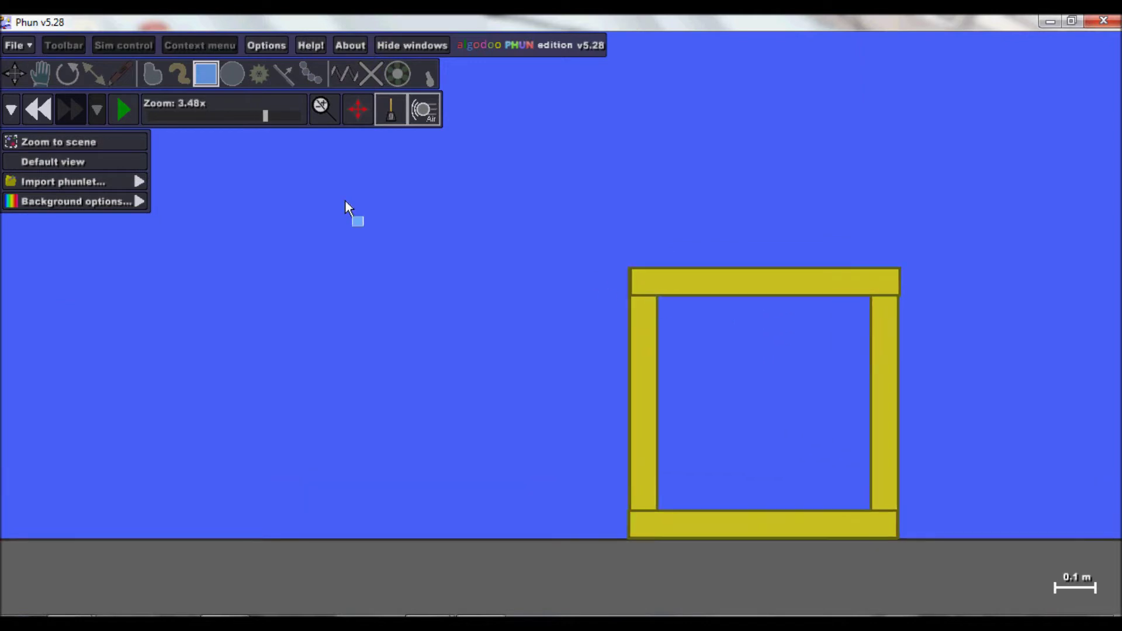
- Test-run the loose frame, rewind it, and hinge its top-left corner
{"action": "left_click", "coordinate": [120, 107]}
{"action": "left_click", "coordinate": [40, 111]}
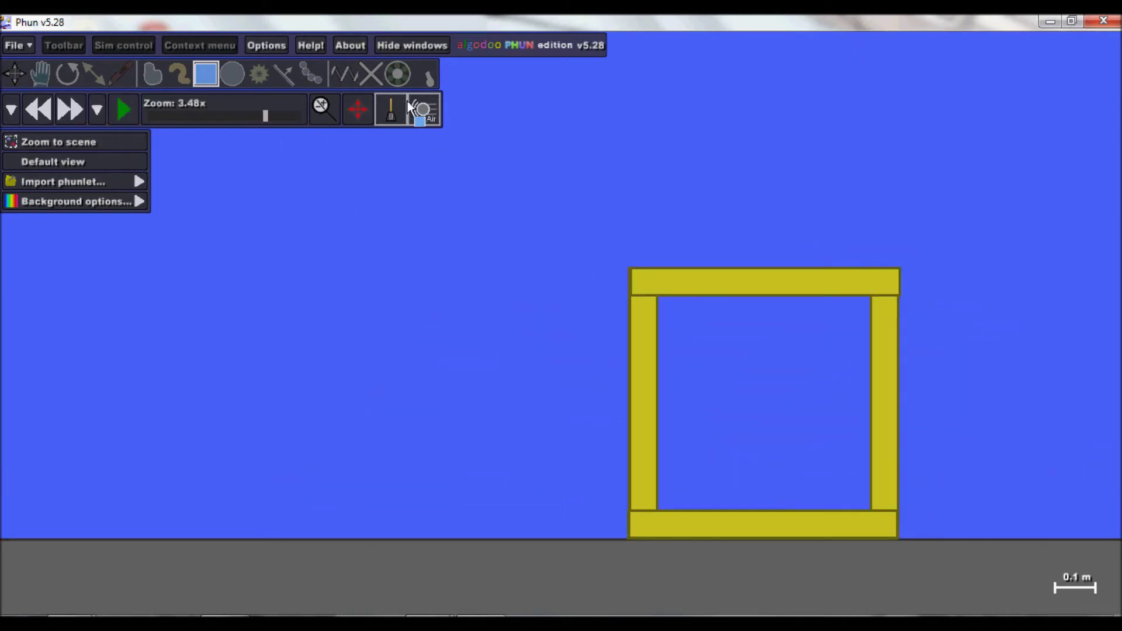
{"action": "left_click", "coordinate": [398, 73]}
{"action": "scroll", "coordinate": [681, 316], "scroll_direction": "up", "scroll_amount": 8}
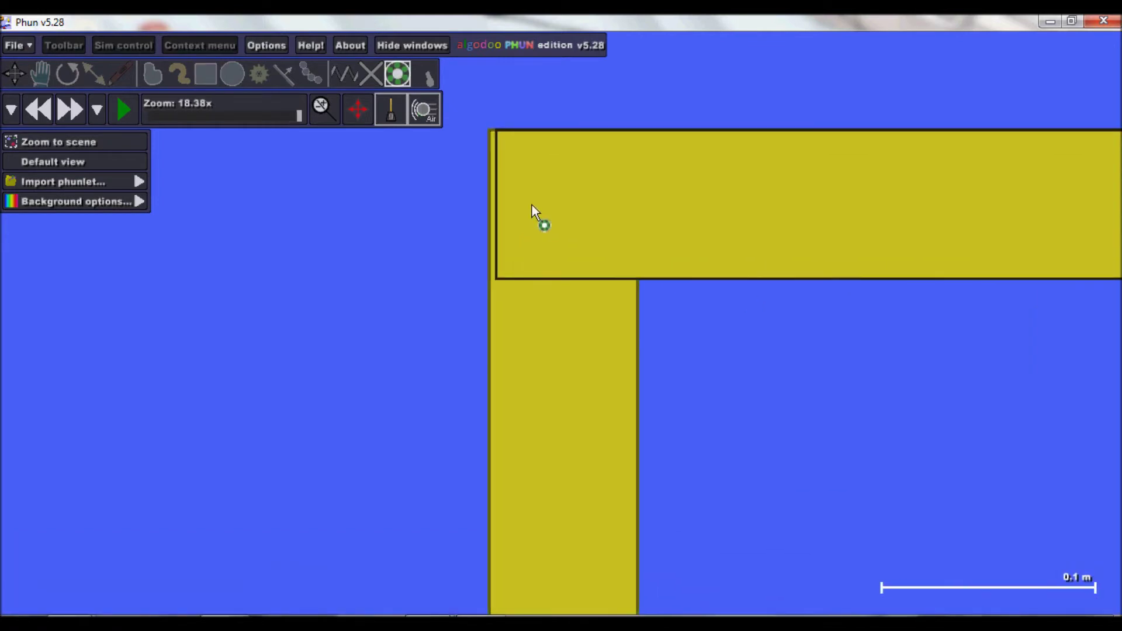
{"action": "left_click", "coordinate": [572, 211]}
- Inspect the frame, box-select all its bars, then clear the selection
{"action": "scroll", "coordinate": [292, 257], "scroll_direction": "down", "scroll_amount": 5}
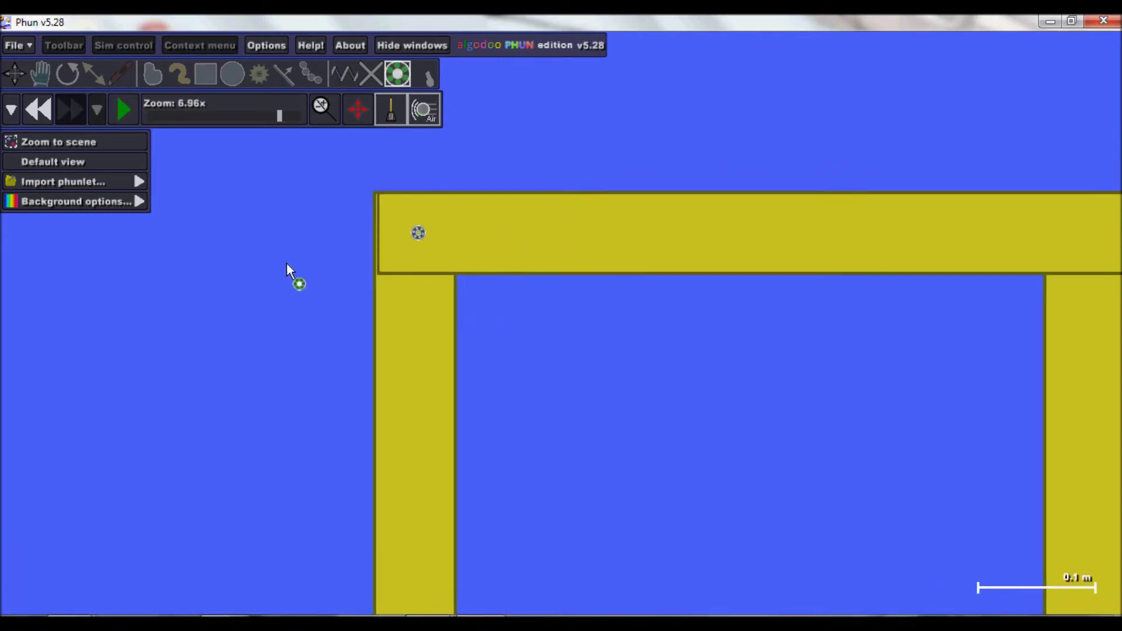
{"action": "scroll", "coordinate": [681, 280], "scroll_direction": "down", "scroll_amount": 3}
{"action": "scroll", "coordinate": [745, 251], "scroll_direction": "up", "scroll_amount": 7}
{"action": "scroll", "coordinate": [766, 219], "scroll_direction": "down", "scroll_amount": 2}
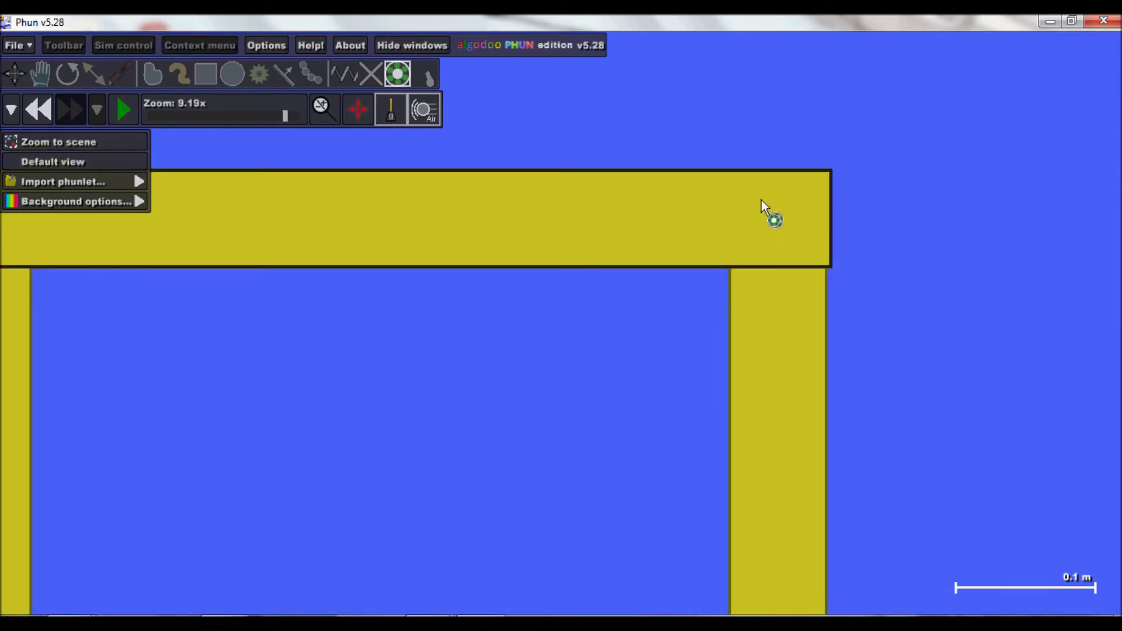
{"action": "scroll", "coordinate": [762, 217], "scroll_direction": "down", "scroll_amount": 3}
{"action": "scroll", "coordinate": [794, 476], "scroll_direction": "up", "scroll_amount": 4}
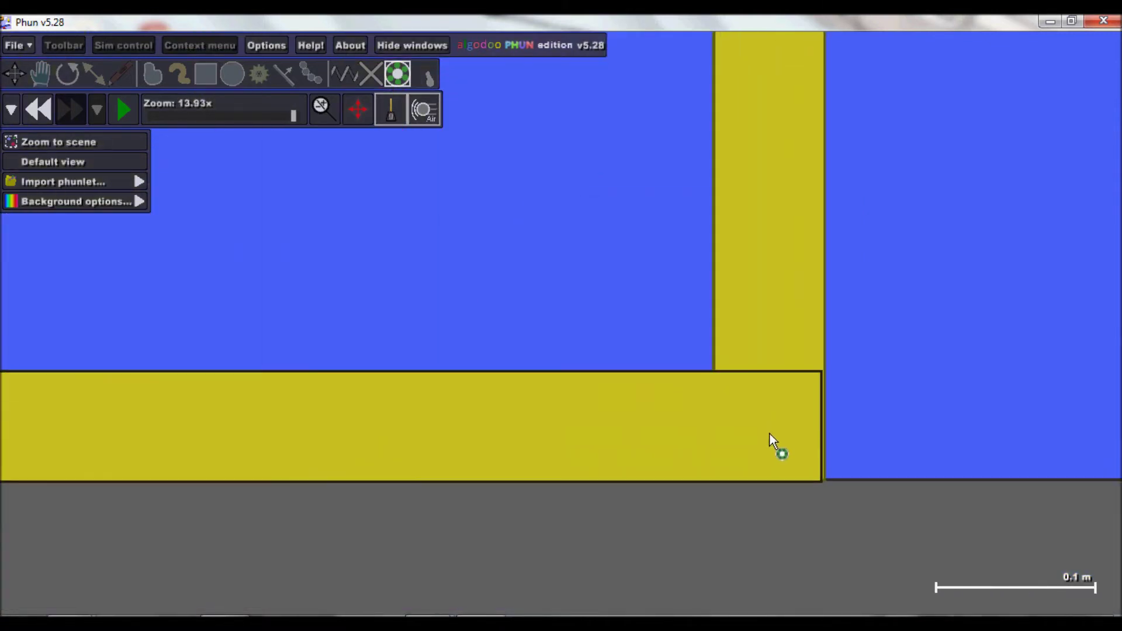
{"action": "scroll", "coordinate": [1064, 433], "scroll_direction": "down", "scroll_amount": 3}
{"action": "scroll", "coordinate": [453, 421], "scroll_direction": "up", "scroll_amount": 5}
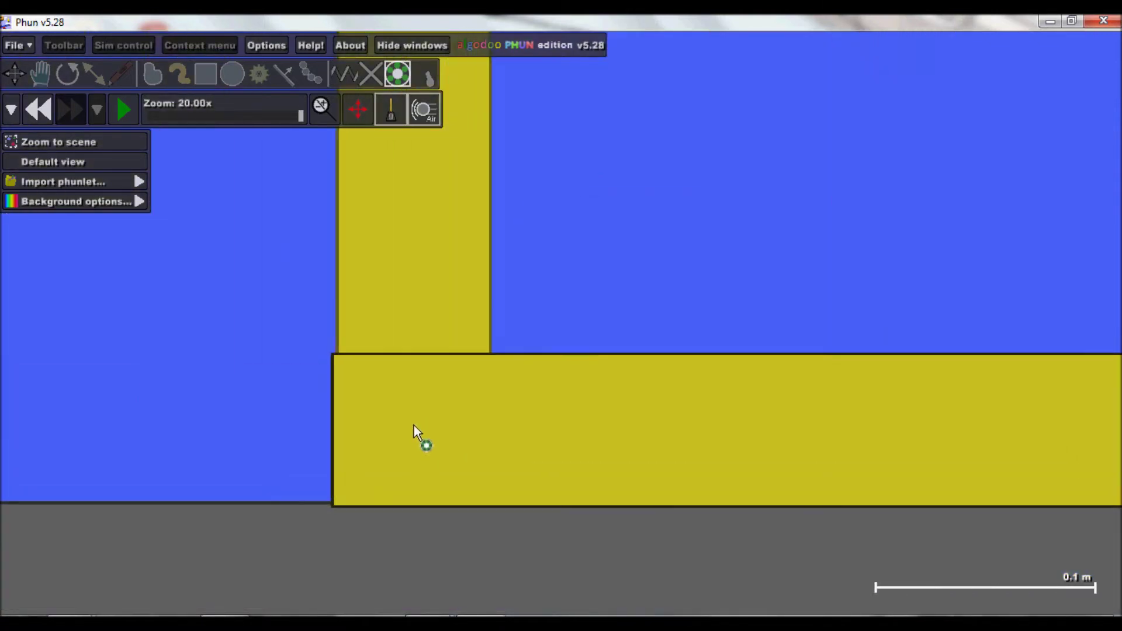
{"action": "scroll", "coordinate": [406, 351], "scroll_direction": "down", "scroll_amount": 12}
{"action": "key", "text": "b"}
{"action": "left_click_drag", "start_coordinate": [307, 139], "coordinate": [627, 374]}
{"action": "key", "text": "Escape"}
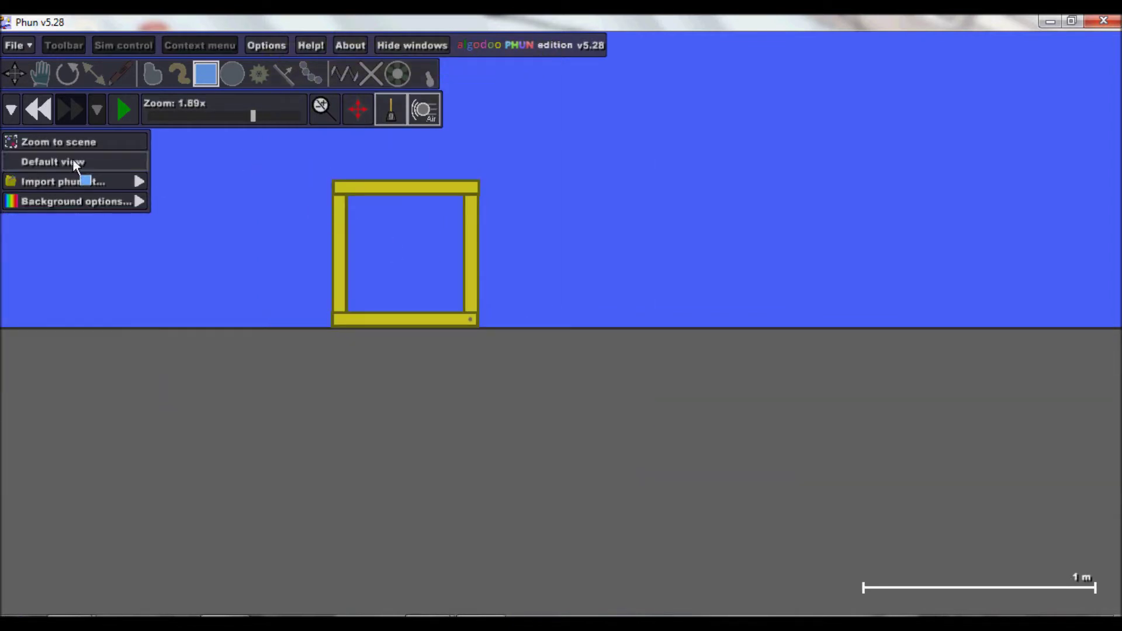
{"action": "left_click", "coordinate": [39, 85]}
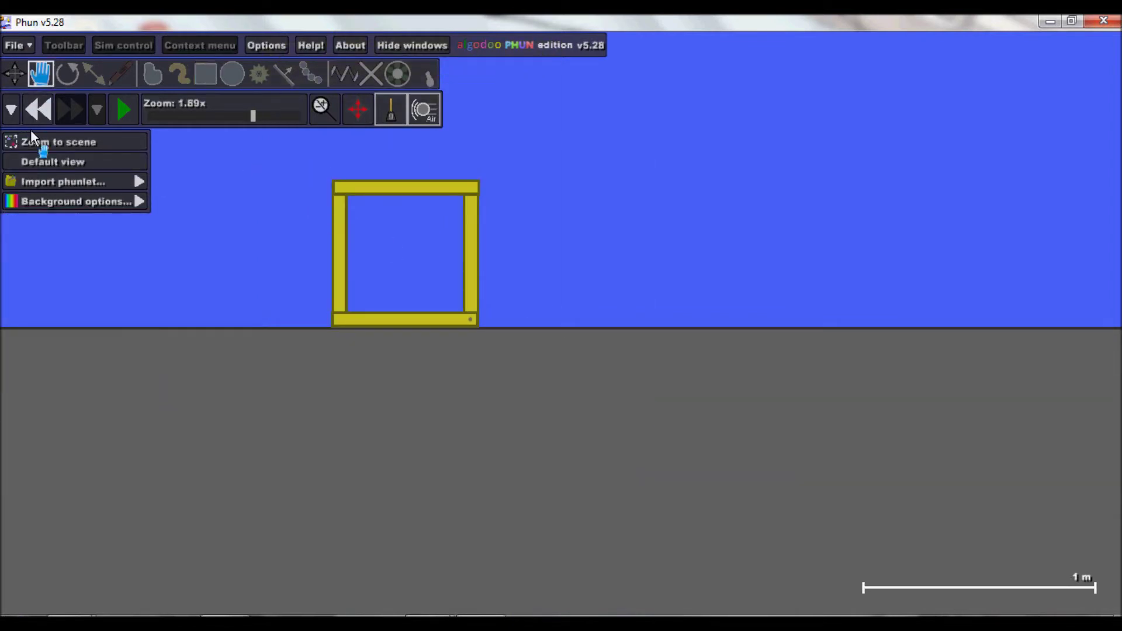
{"action": "key", "text": "space"}
{"action": "scroll", "coordinate": [204, 244], "scroll_direction": "down", "scroll_amount": 3}
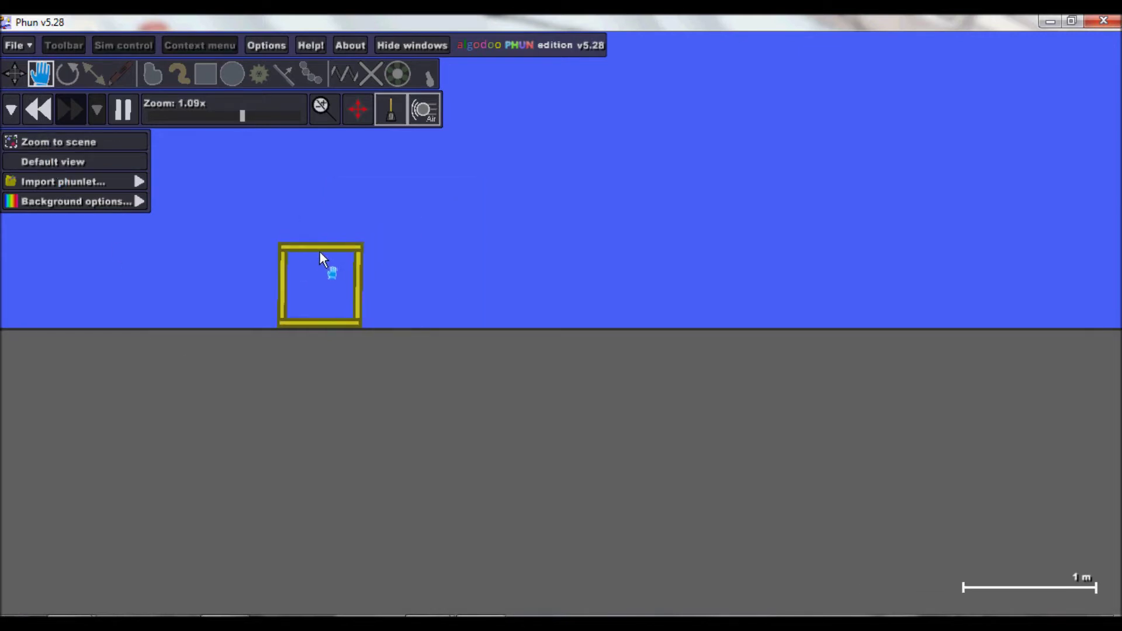
{"action": "left_click_drag", "start_coordinate": [319, 256], "coordinate": [535, 310]}
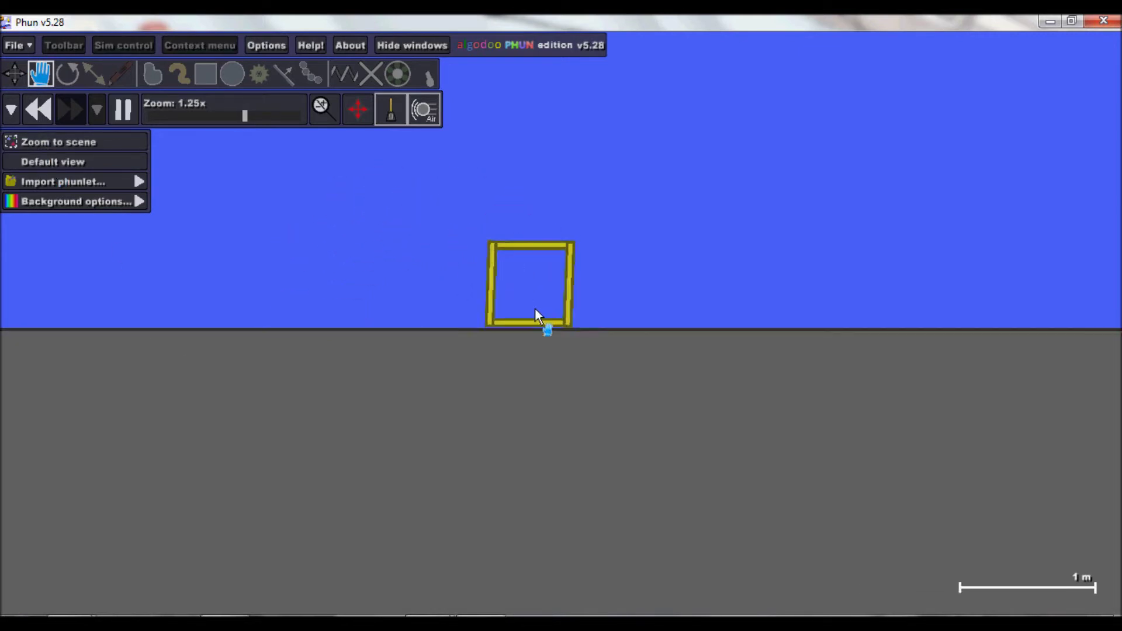
{"action": "scroll", "coordinate": [534, 308], "scroll_direction": "up", "scroll_amount": 3}
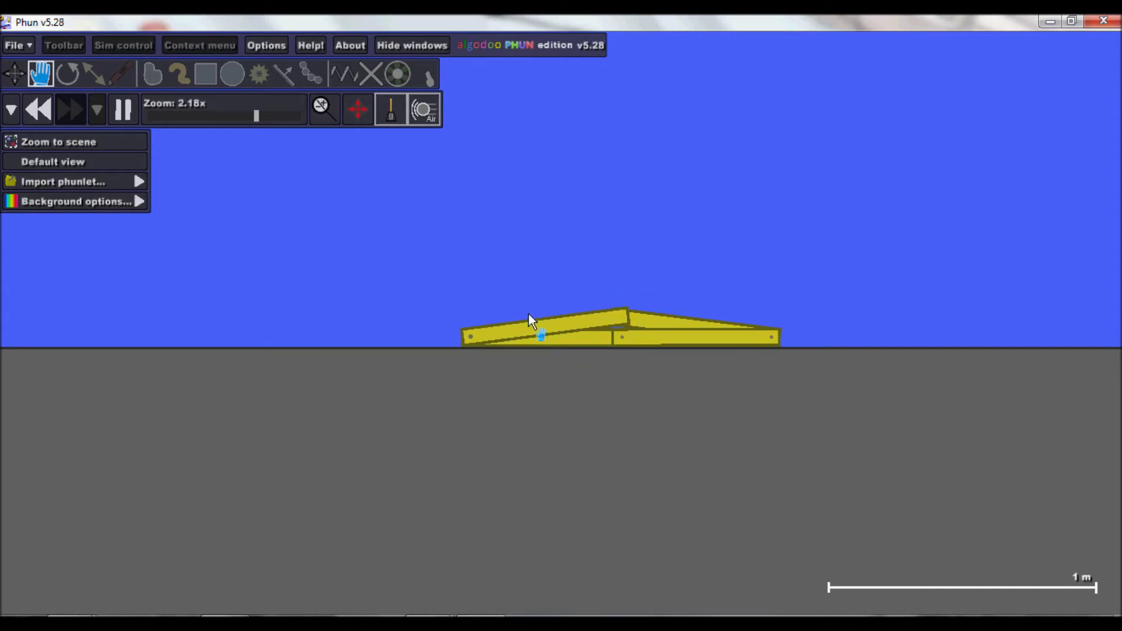
{"action": "scroll", "coordinate": [619, 301], "scroll_direction": "up", "scroll_amount": 2}
{"action": "scroll", "coordinate": [611, 299], "scroll_direction": "up", "scroll_amount": 8}
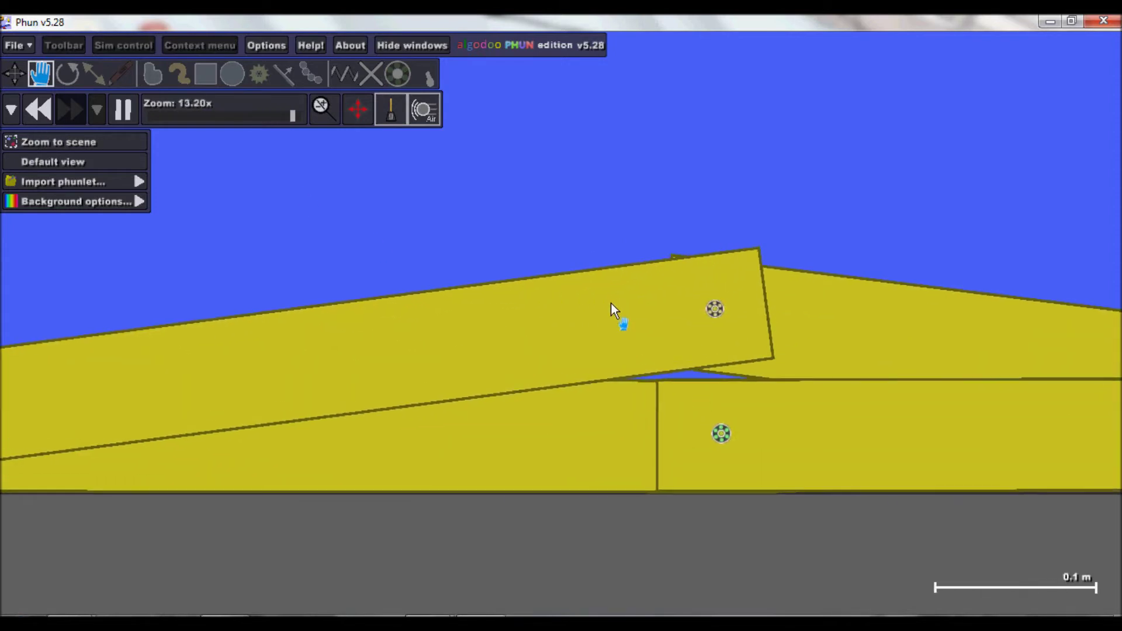
{"action": "scroll", "coordinate": [611, 302], "scroll_direction": "up", "scroll_amount": 2}
{"action": "scroll", "coordinate": [429, 386], "scroll_direction": "down", "scroll_amount": 3}
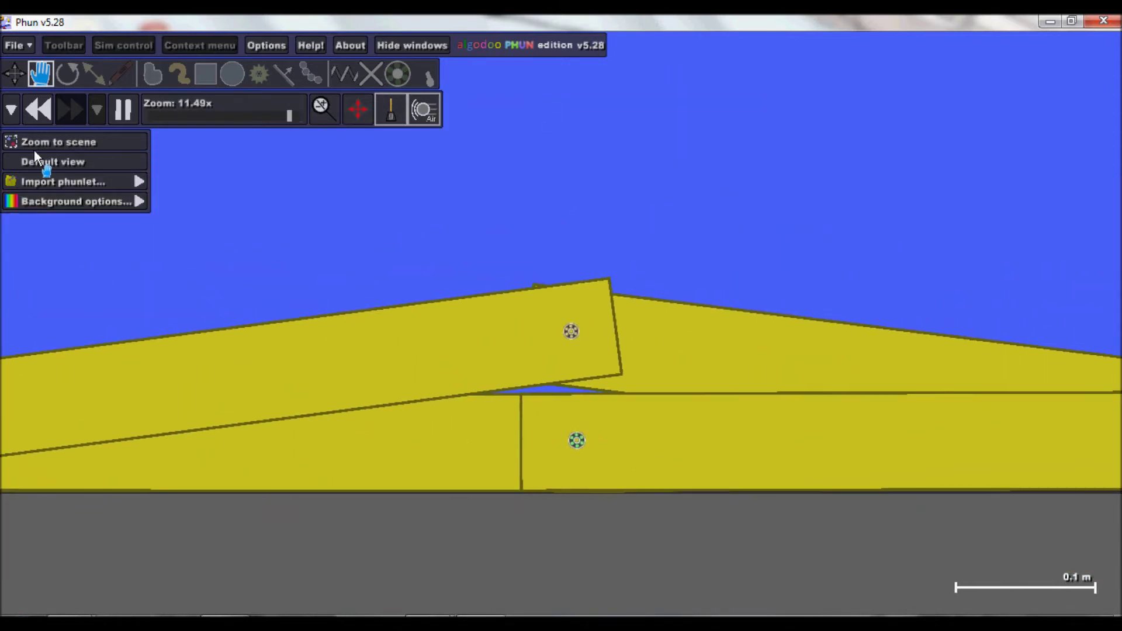
{"action": "left_click", "coordinate": [40, 109]}
- Undo back to the intact frame and add two axles at its upper-left corner
{"action": "left_click", "coordinate": [32, 113]}
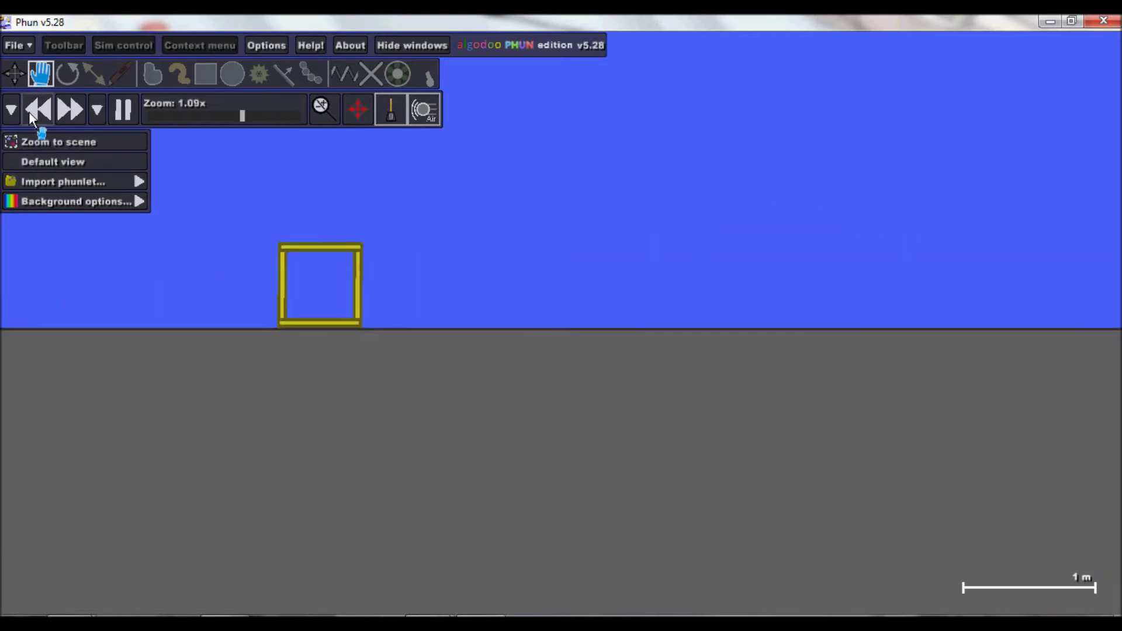
{"action": "scroll", "coordinate": [307, 230], "scroll_direction": "up", "scroll_amount": 8}
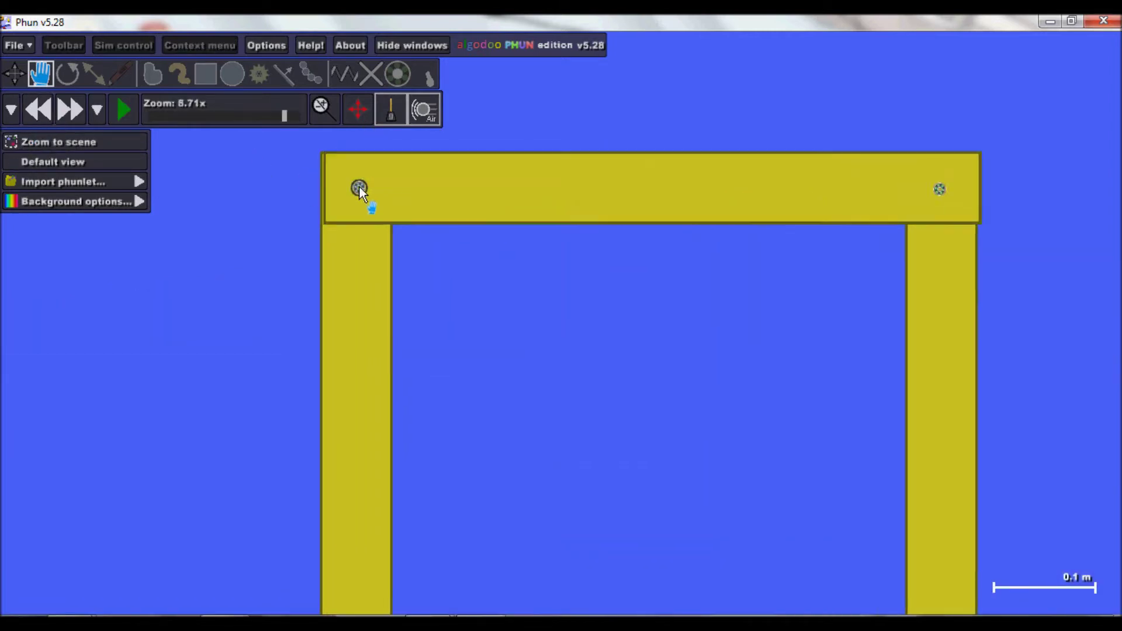
{"action": "scroll", "coordinate": [360, 186], "scroll_direction": "up", "scroll_amount": 5}
{"action": "left_click", "coordinate": [397, 73]}
{"action": "scroll", "coordinate": [392, 251], "scroll_direction": "up", "scroll_amount": 2}
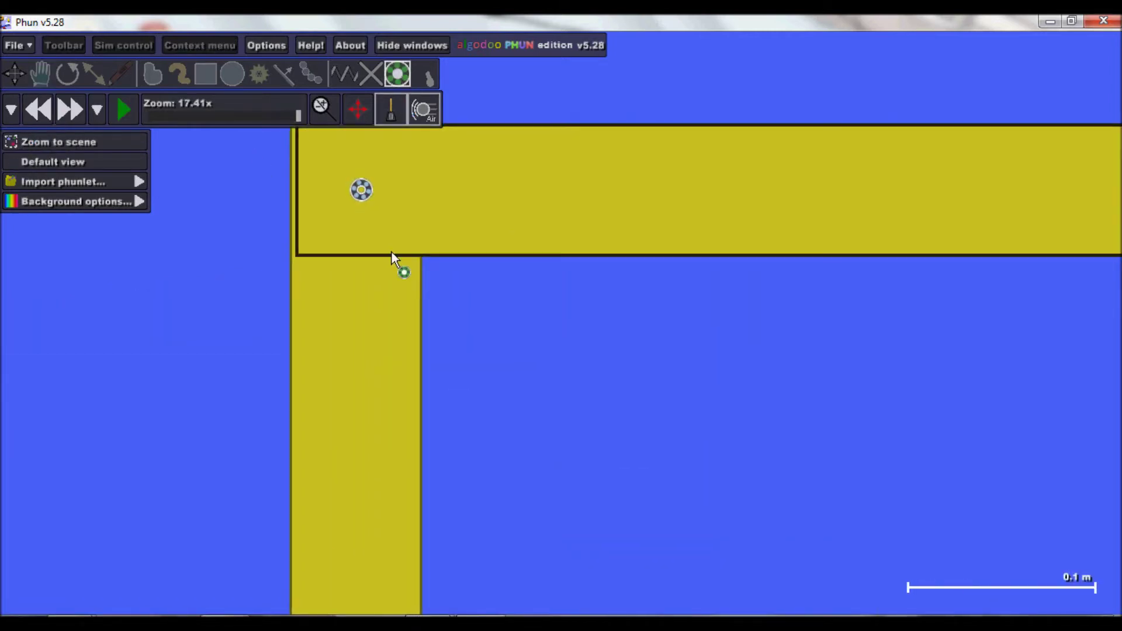
{"action": "left_click", "coordinate": [431, 243]}
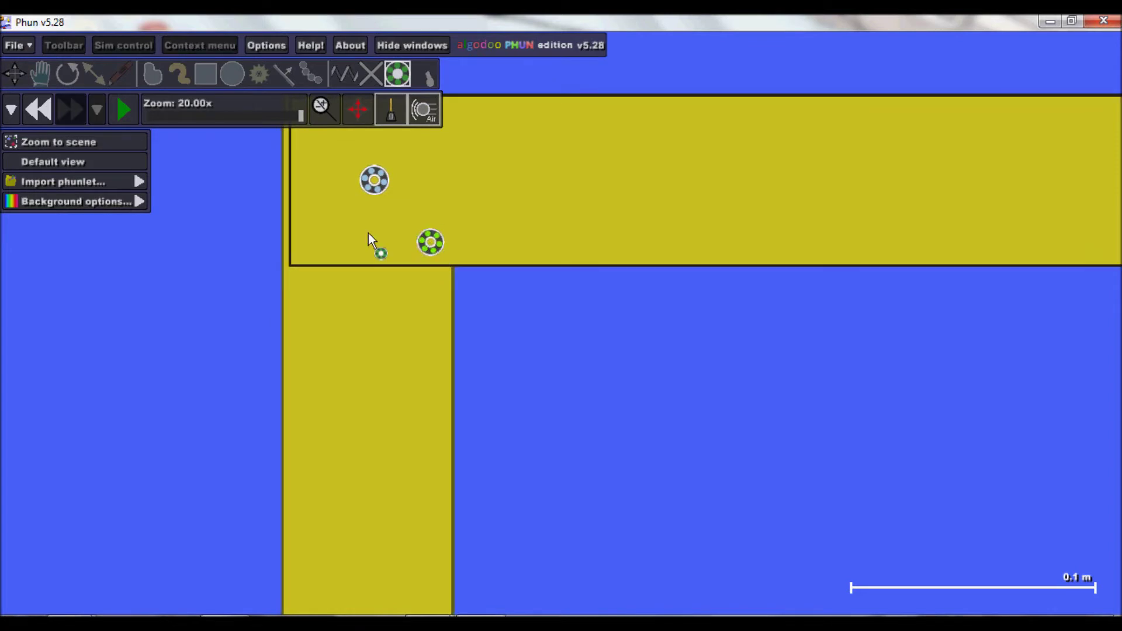
{"action": "left_click", "coordinate": [310, 238]}
{"action": "scroll", "coordinate": [366, 394], "scroll_direction": "down", "scroll_amount": 3}
{"action": "scroll", "coordinate": [379, 270], "scroll_direction": "up", "scroll_amount": 3}
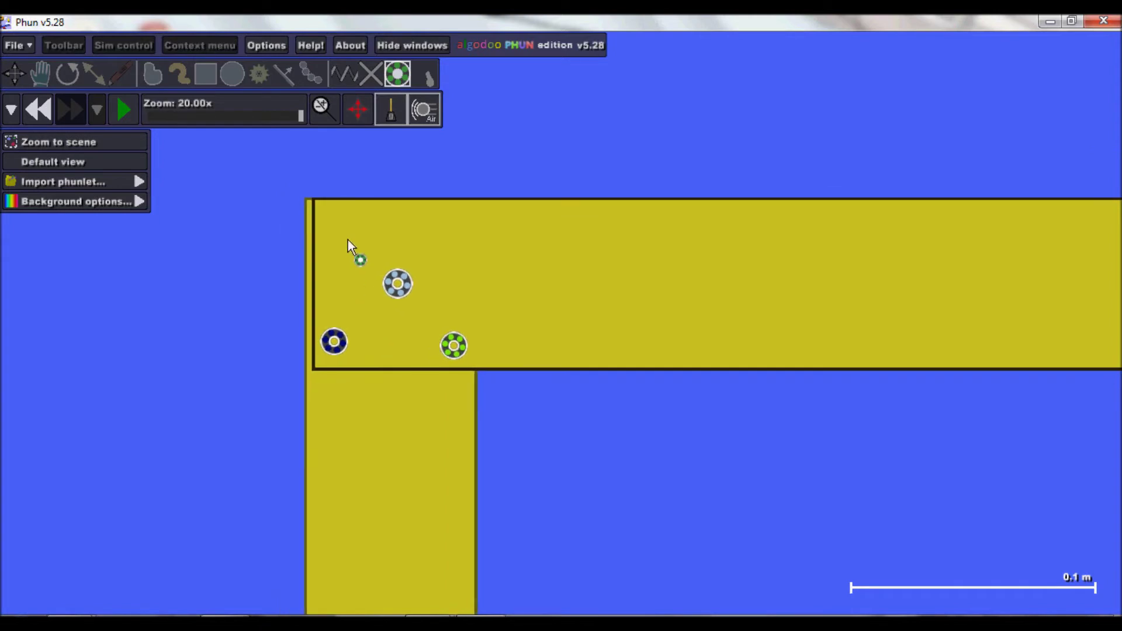
- Add axles at the top bar's left corner and at its right end
{"action": "left_click", "coordinate": [448, 225]}
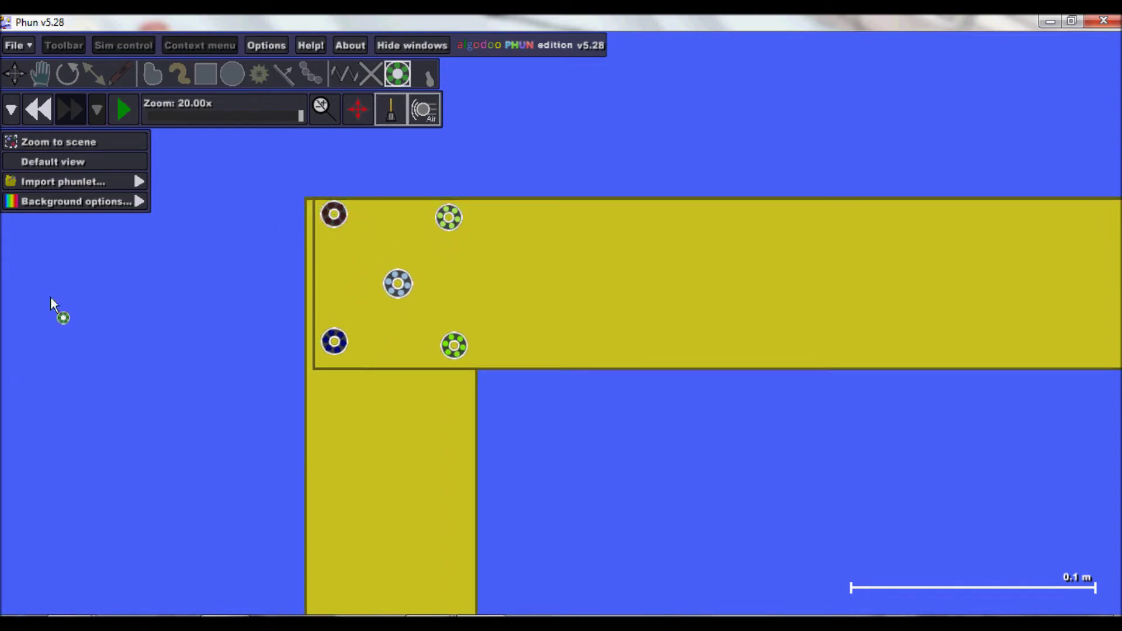
{"action": "scroll", "coordinate": [138, 316], "scroll_direction": "down", "scroll_amount": 10}
{"action": "scroll", "coordinate": [555, 292], "scroll_direction": "up", "scroll_amount": 10}
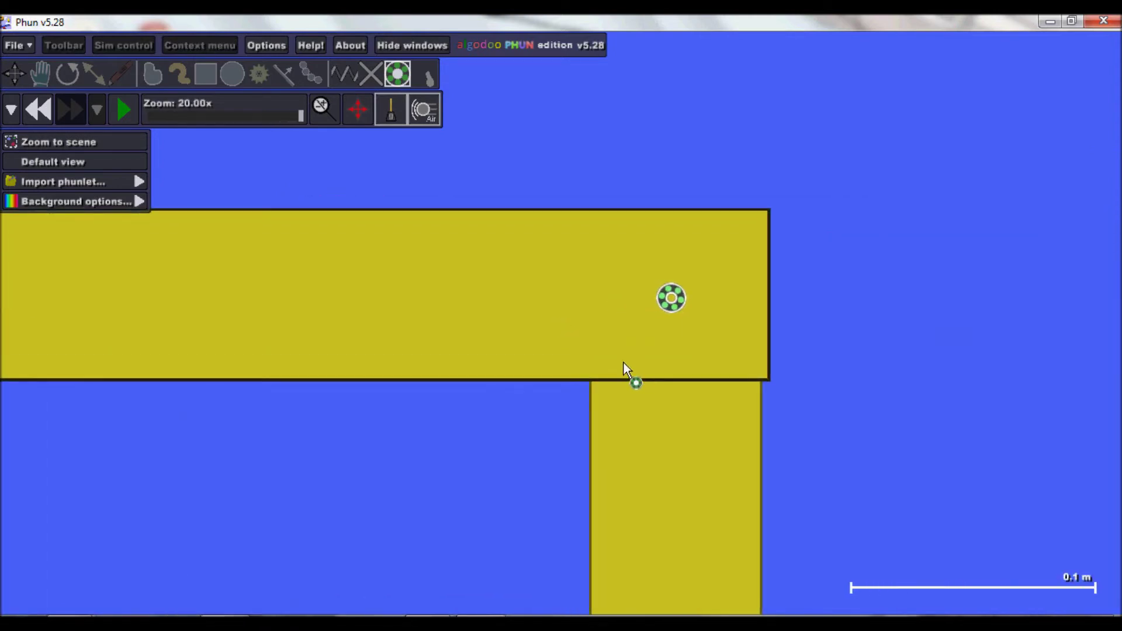
{"action": "left_click", "coordinate": [743, 355]}
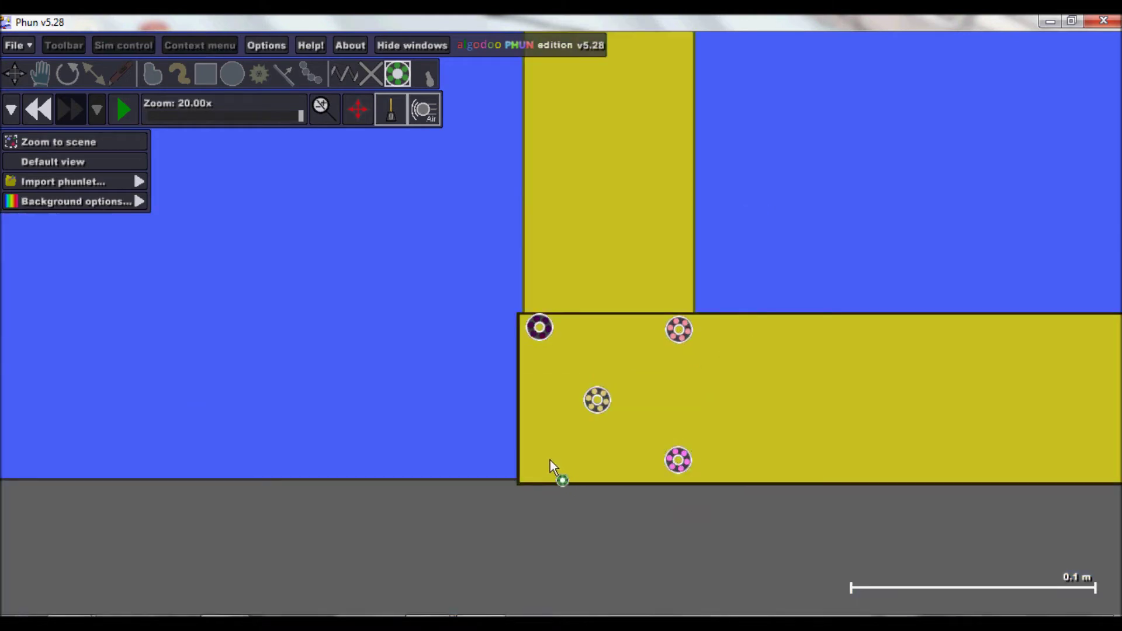
{"action": "scroll", "coordinate": [550, 461], "scroll_direction": "down", "scroll_amount": 8}
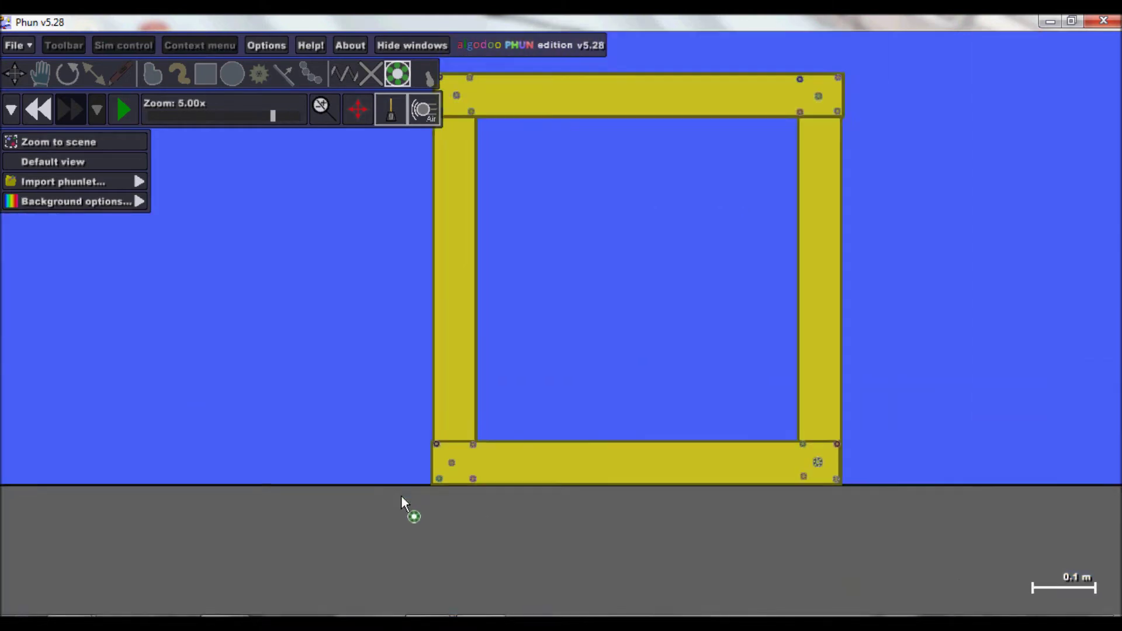
{"action": "scroll", "coordinate": [456, 409], "scroll_direction": "up", "scroll_amount": 1}
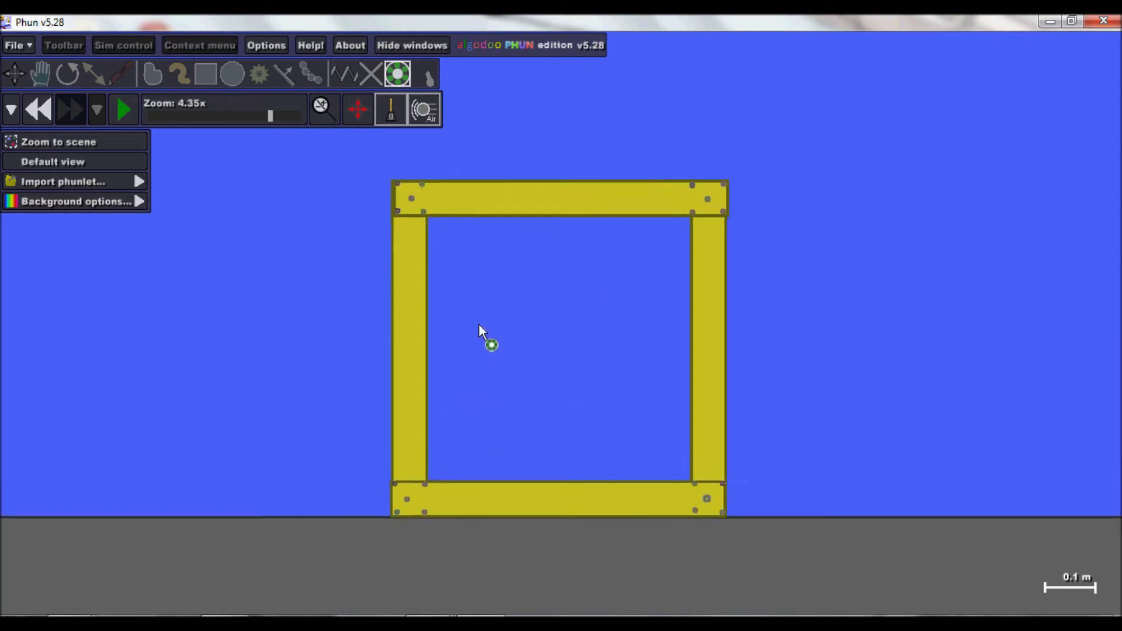
{"action": "left_click", "coordinate": [41, 74]}
{"action": "scroll", "coordinate": [403, 333], "scroll_direction": "down", "scroll_amount": 3}
{"action": "key", "text": "space"}
{"action": "left_click_drag", "start_coordinate": [489, 257], "coordinate": [609, 161]}
{"action": "scroll", "coordinate": [668, 434], "scroll_direction": "down", "scroll_amount": 3}
{"action": "left_click_drag", "start_coordinate": [606, 333], "coordinate": [528, 205]}
{"action": "left_click_drag", "start_coordinate": [530, 342], "coordinate": [570, 209]}
{"action": "scroll", "coordinate": [839, 442], "scroll_direction": "up", "scroll_amount": 5}
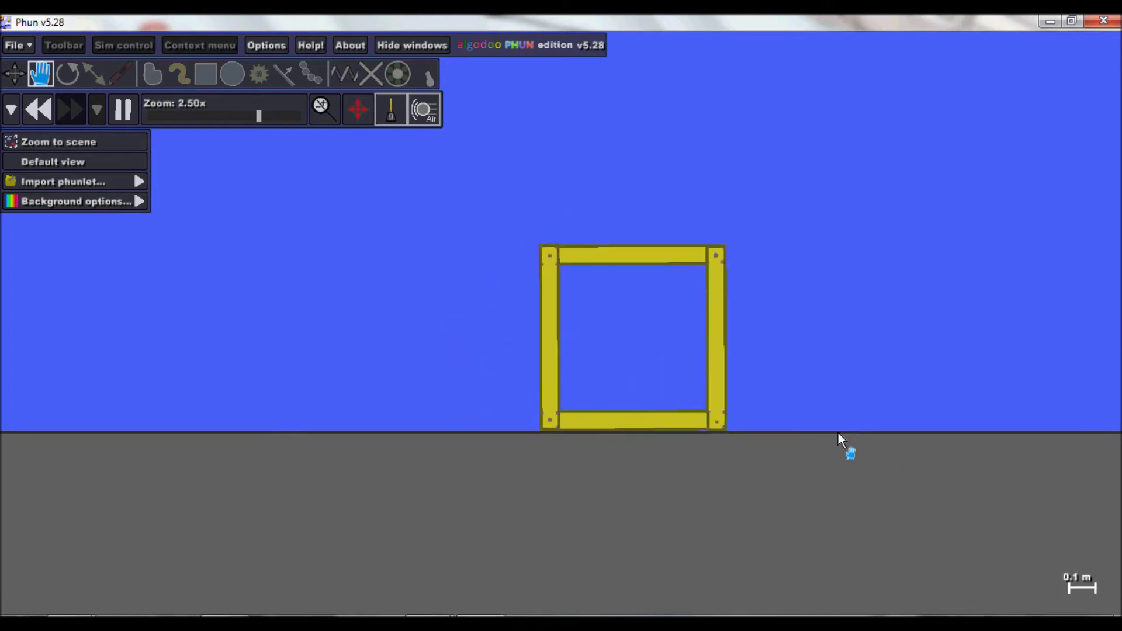
{"action": "left_click", "coordinate": [36, 108]}
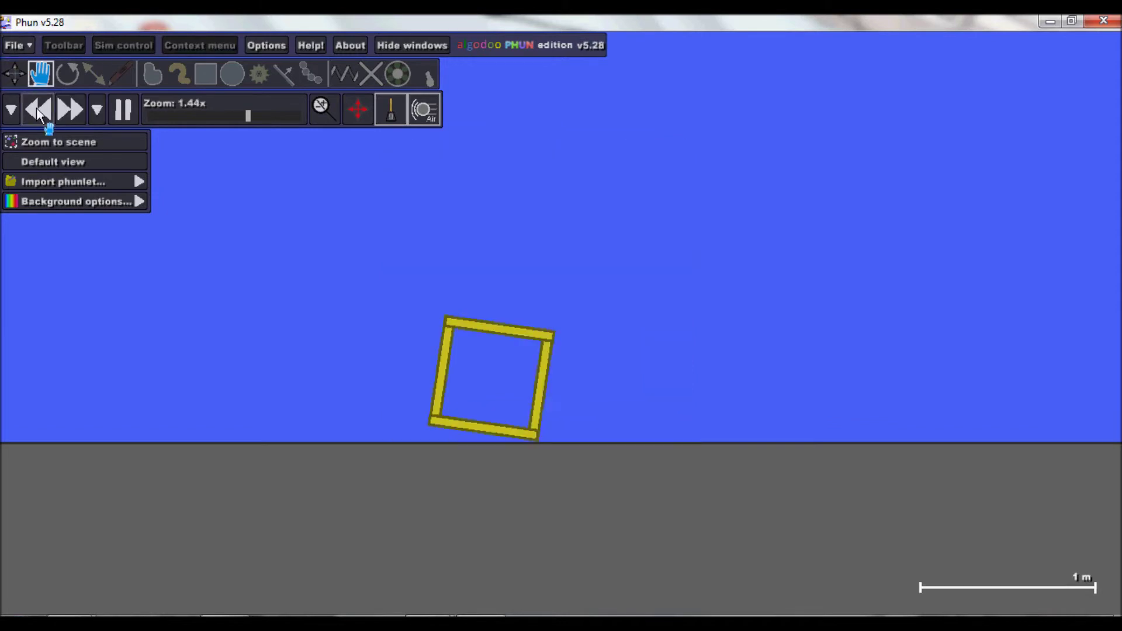
{"action": "left_click", "coordinate": [36, 108]}
{"action": "left_click", "coordinate": [37, 108]}
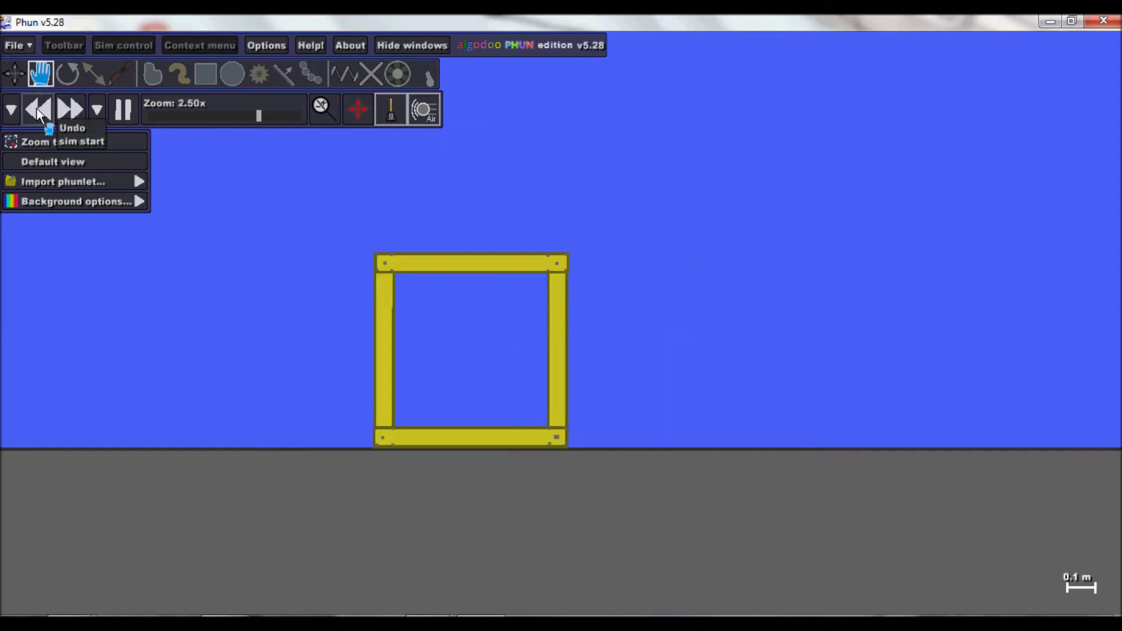
{"action": "left_click", "coordinate": [36, 107]}
{"action": "scroll", "coordinate": [374, 339], "scroll_direction": "up", "scroll_amount": 2}
{"action": "left_click", "coordinate": [206, 74]}
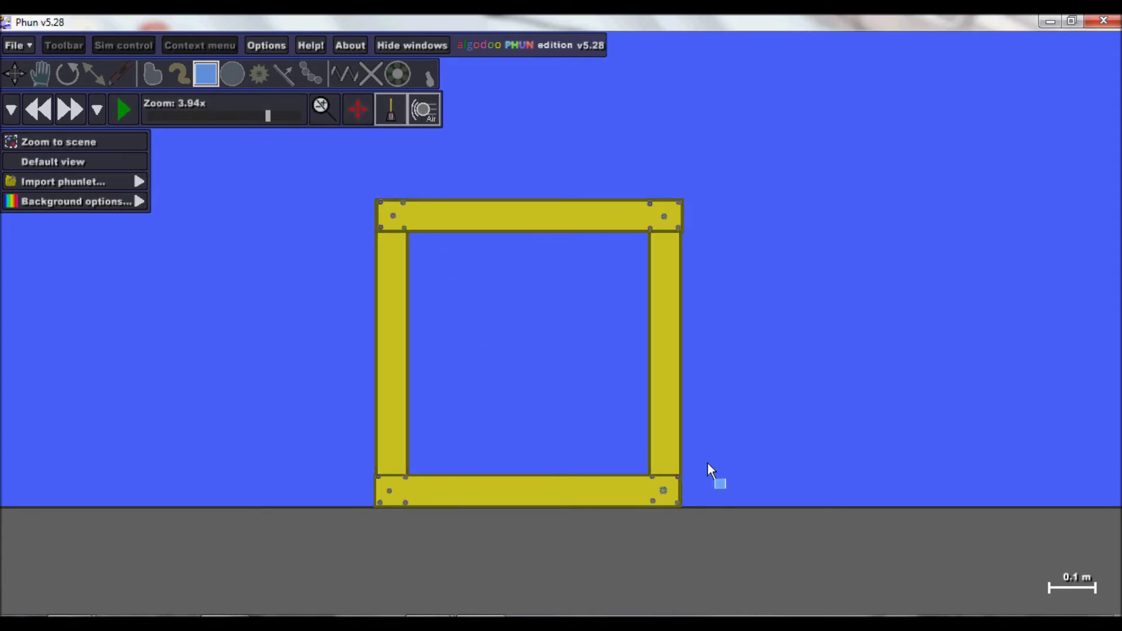
- Draw a long black bar diagonally across the yellow frame
{"action": "left_click_drag", "start_coordinate": [522, 133], "coordinate": [552, 402]}
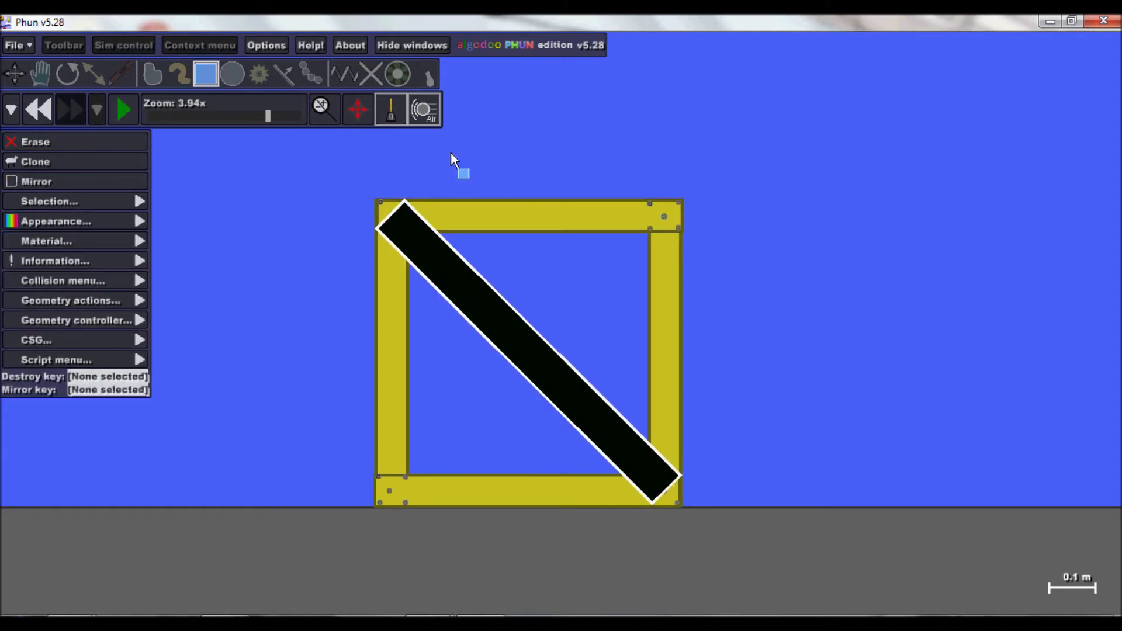
{"action": "scroll", "coordinate": [411, 220], "scroll_direction": "up", "scroll_amount": 3}
{"action": "scroll", "coordinate": [411, 220], "scroll_direction": "down", "scroll_amount": 5}
- Clone the black bar and mirror the copy to the opposite diagonal
{"action": "left_click", "coordinate": [422, 230]}
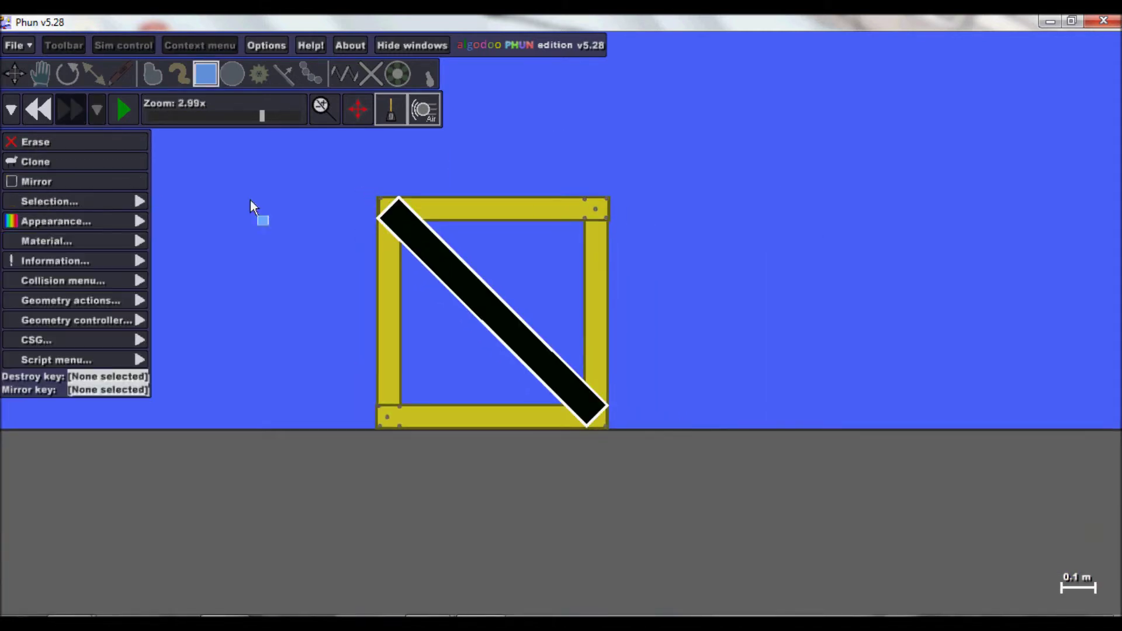
{"action": "left_click", "coordinate": [95, 168]}
{"action": "left_click", "coordinate": [66, 77]}
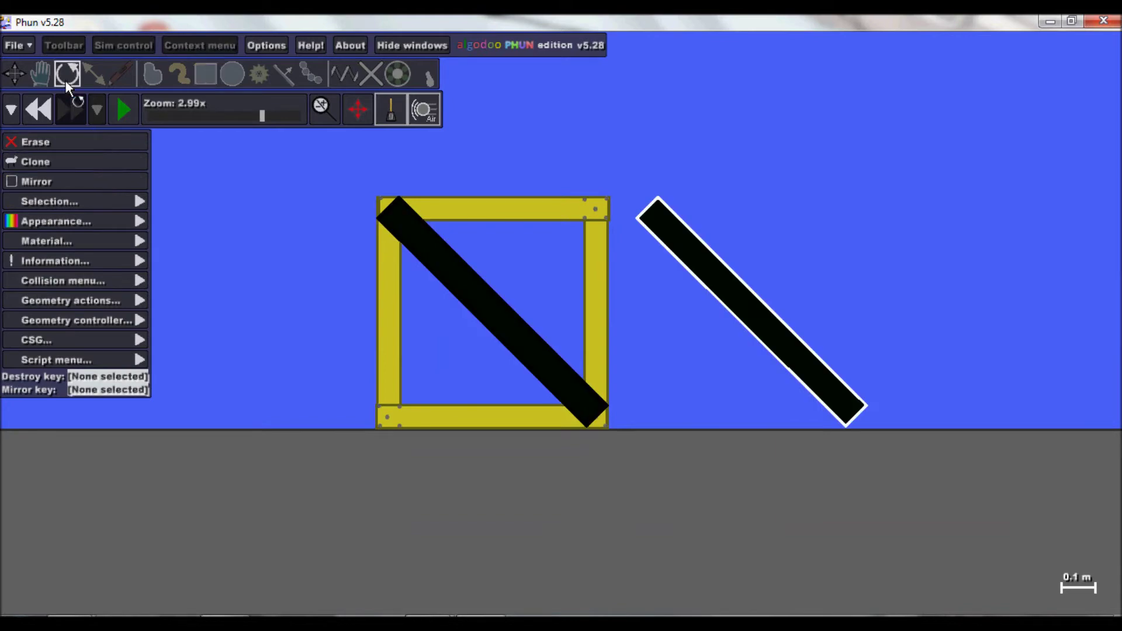
{"action": "left_click", "coordinate": [64, 180]}
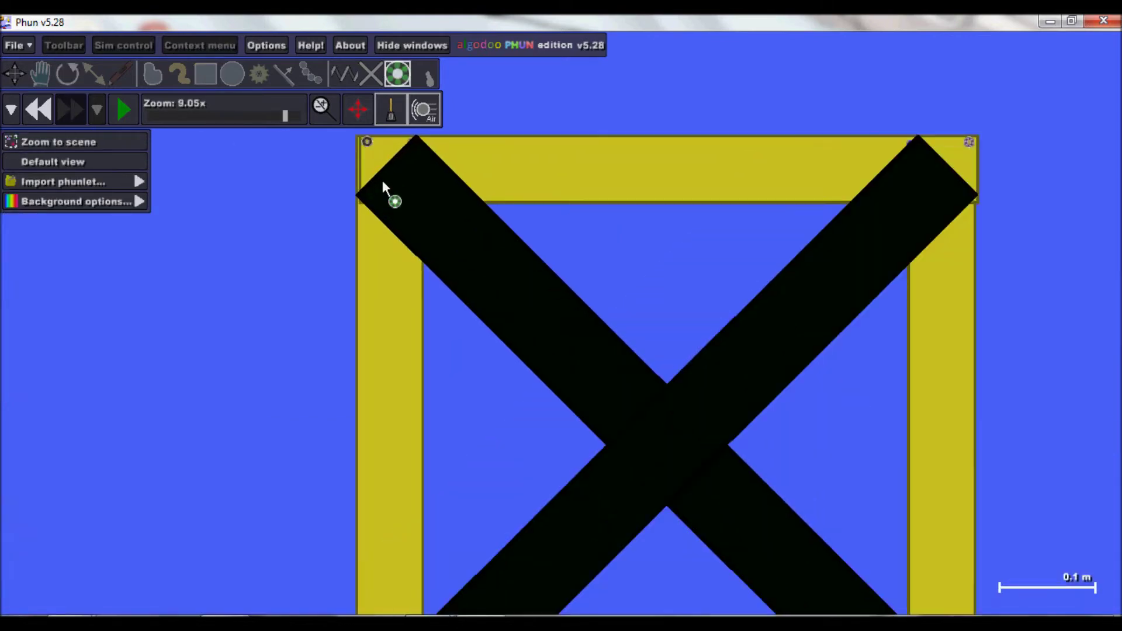
{"action": "scroll", "coordinate": [384, 185], "scroll_direction": "up", "scroll_amount": 4}
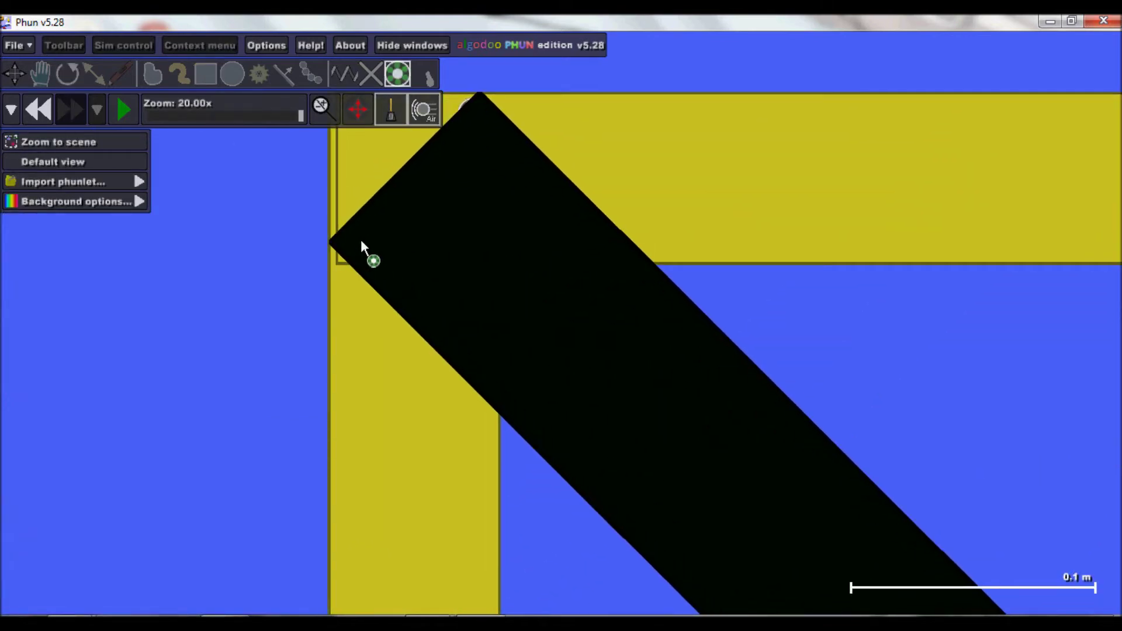
- Pin the black bar to the frame with axles at its corners
{"action": "scroll", "coordinate": [360, 240], "scroll_direction": "down", "scroll_amount": 1}
{"action": "scroll", "coordinate": [368, 261], "scroll_direction": "up", "scroll_amount": 1}
{"action": "left_click", "coordinate": [378, 270]}
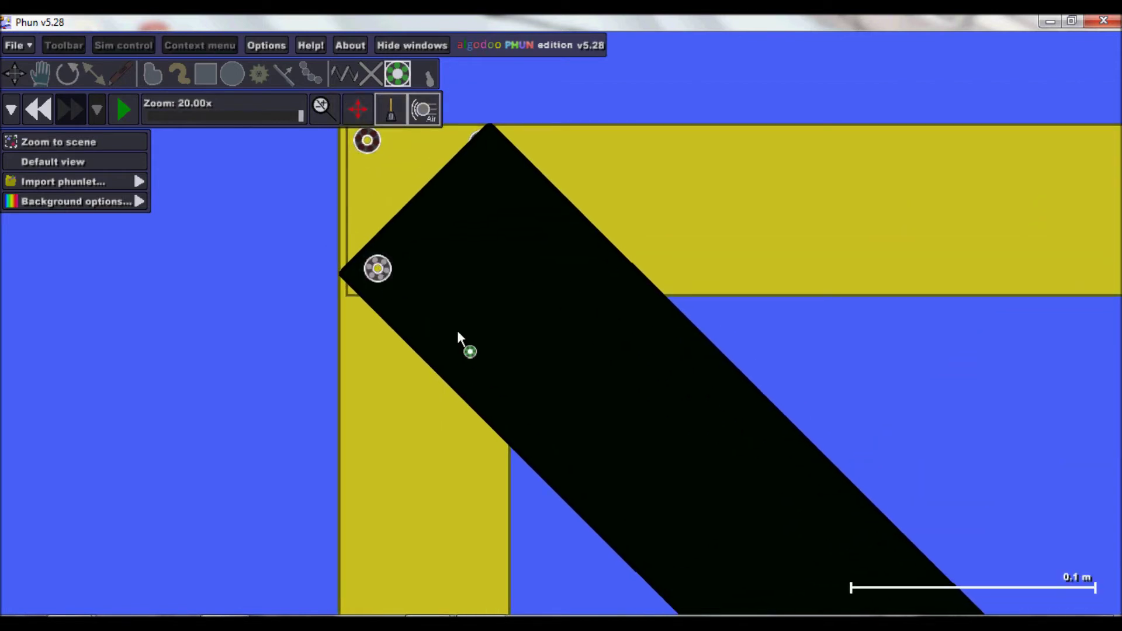
{"action": "left_click", "coordinate": [470, 360]}
{"action": "scroll", "coordinate": [250, 257], "scroll_direction": "down", "scroll_amount": 5}
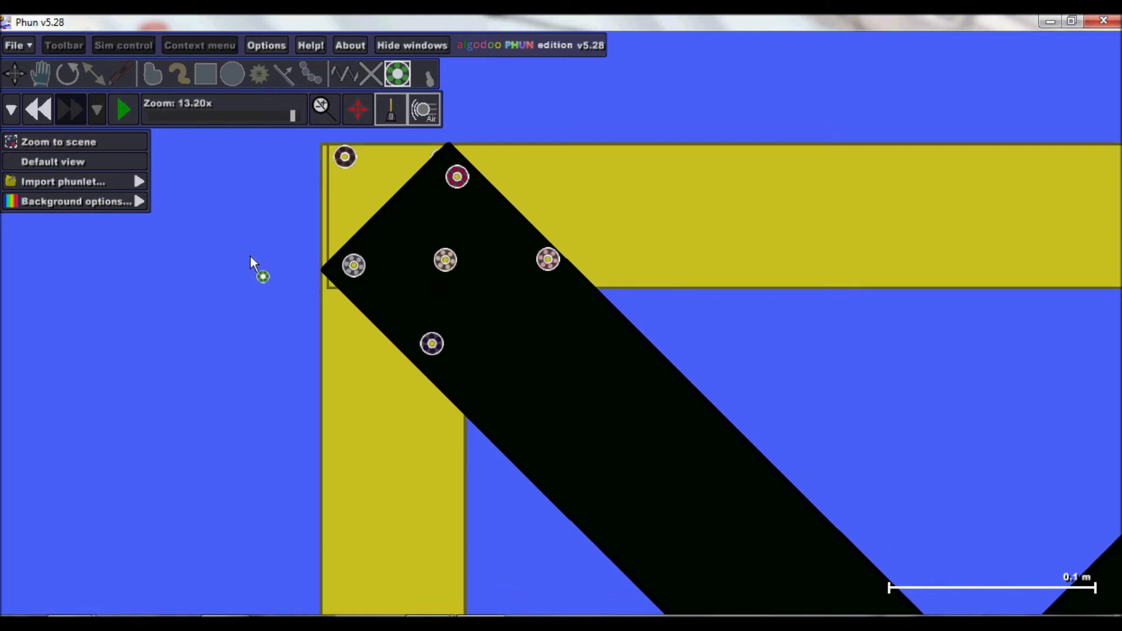
{"action": "scroll", "coordinate": [716, 239], "scroll_direction": "up", "scroll_amount": 5}
{"action": "scroll", "coordinate": [747, 257], "scroll_direction": "down", "scroll_amount": 4}
{"action": "scroll", "coordinate": [479, 378], "scroll_direction": "up", "scroll_amount": 4}
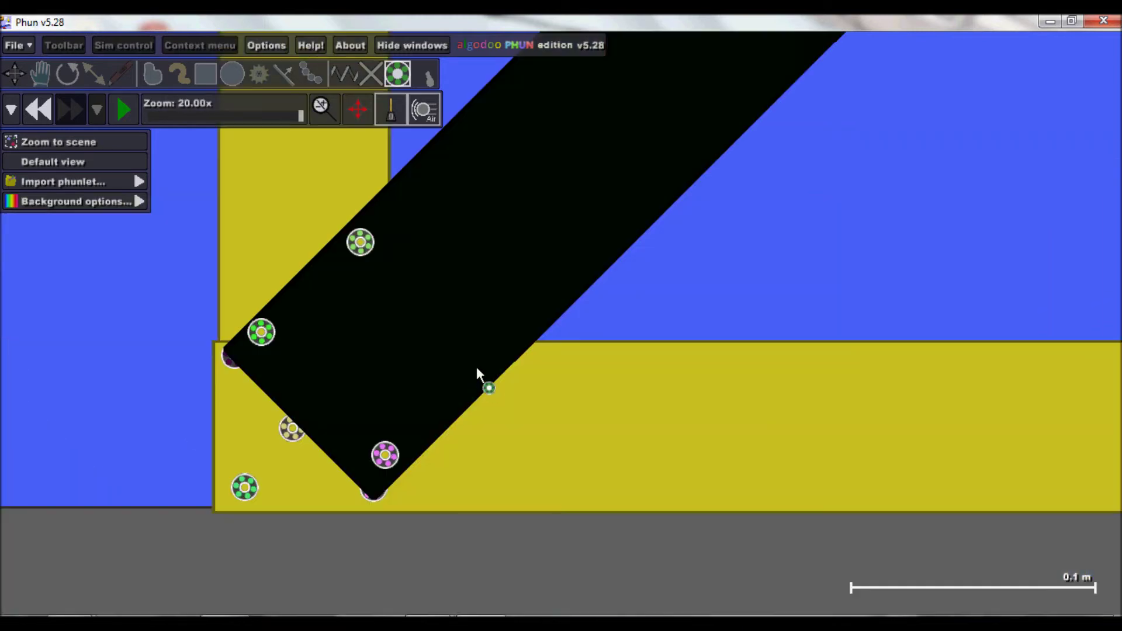
{"action": "scroll", "coordinate": [372, 346], "scroll_direction": "down", "scroll_amount": 7}
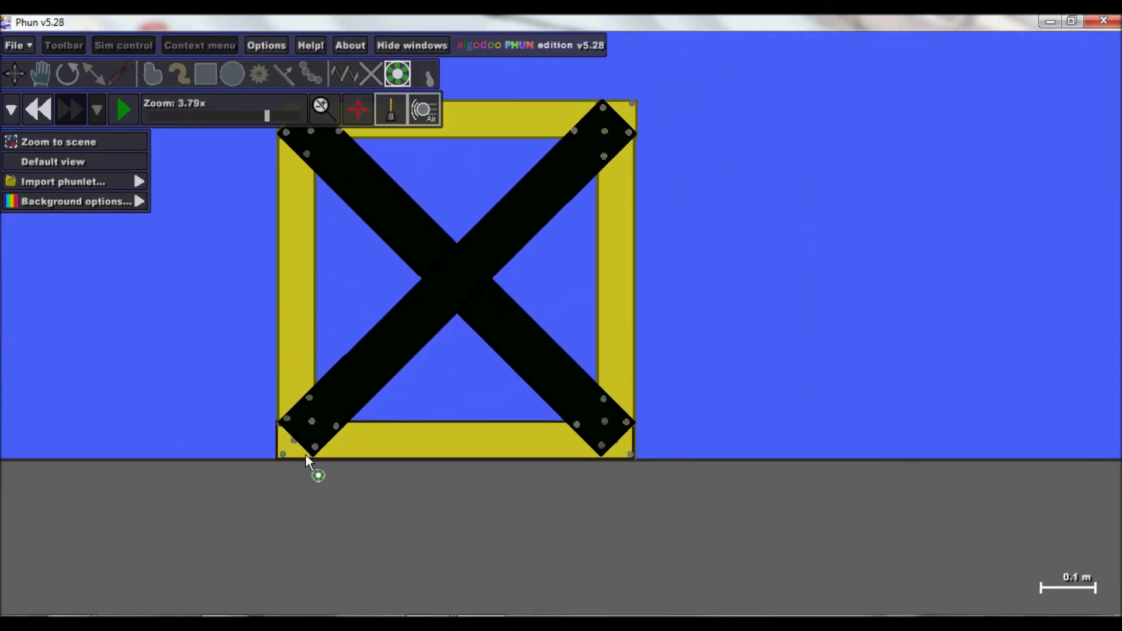
{"action": "scroll", "coordinate": [387, 341], "scroll_direction": "up", "scroll_amount": 7}
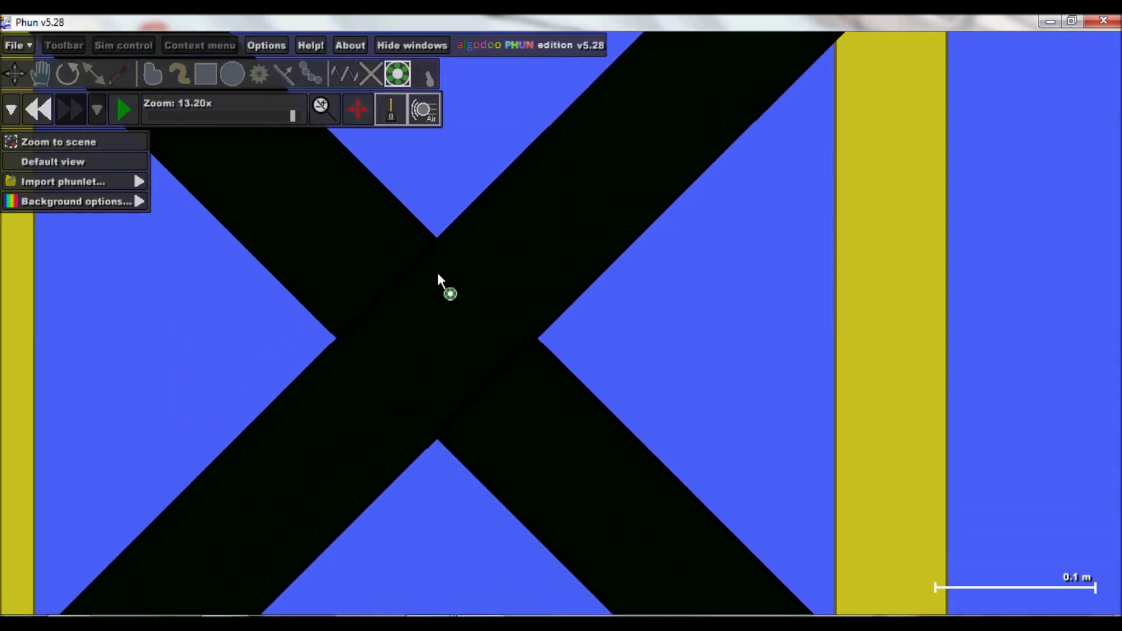
{"action": "scroll", "coordinate": [438, 269], "scroll_direction": "down", "scroll_amount": 8}
- Test-run the braced box, rewind it, and add an axle near the X crossing
{"action": "key", "text": "space"}
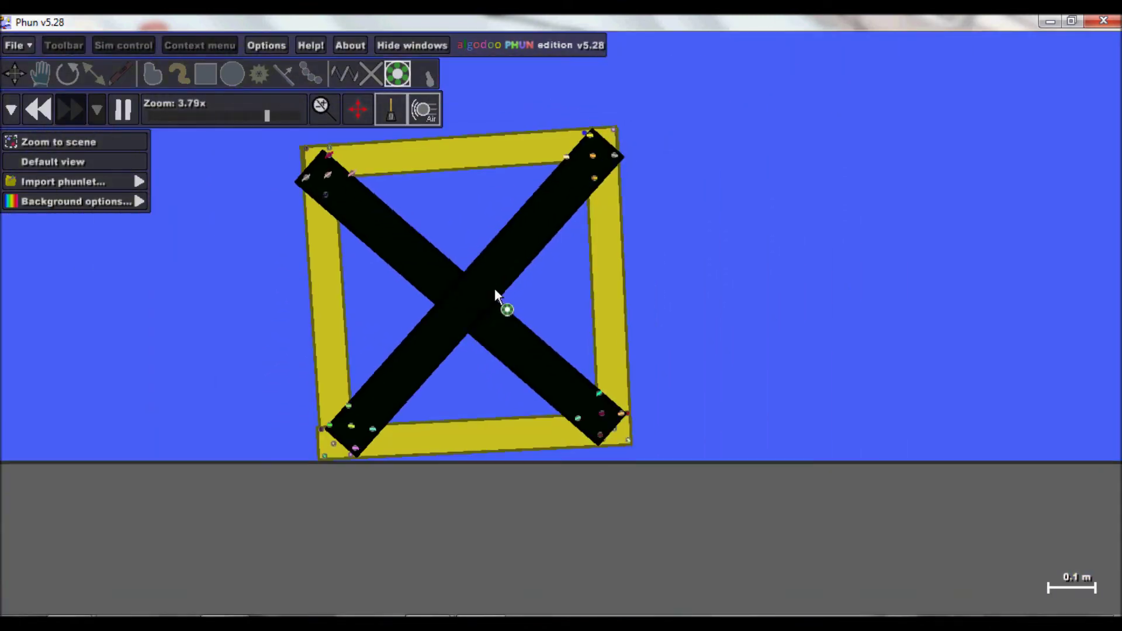
{"action": "scroll", "coordinate": [495, 289], "scroll_direction": "down", "scroll_amount": 3}
{"action": "scroll", "coordinate": [350, 228], "scroll_direction": "up", "scroll_amount": 5}
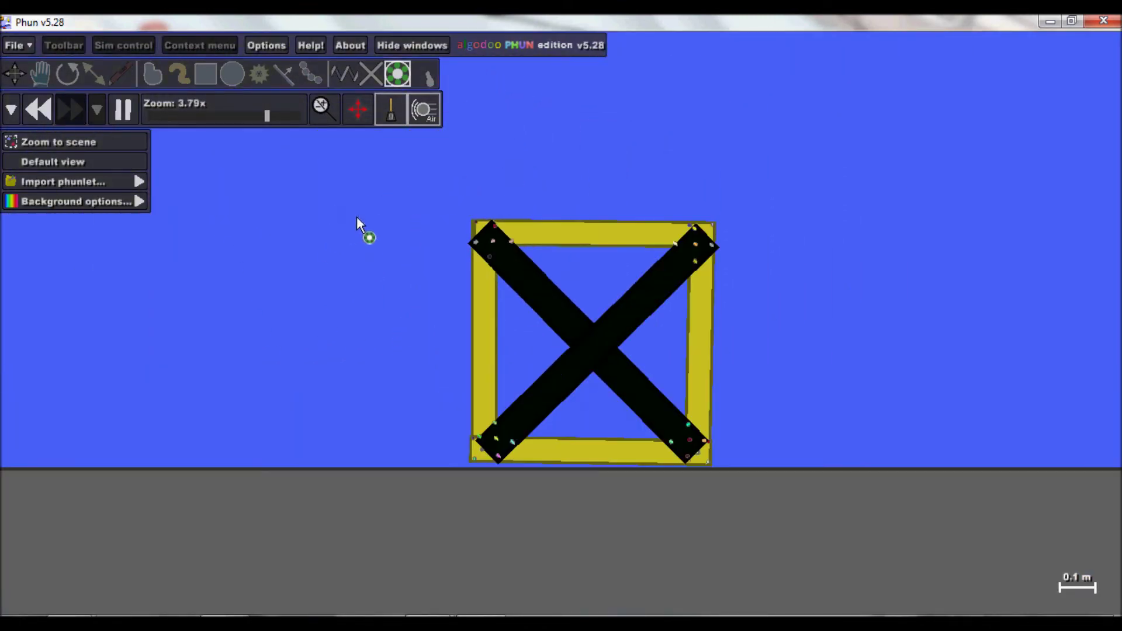
{"action": "scroll", "coordinate": [683, 381], "scroll_direction": "up", "scroll_amount": 2}
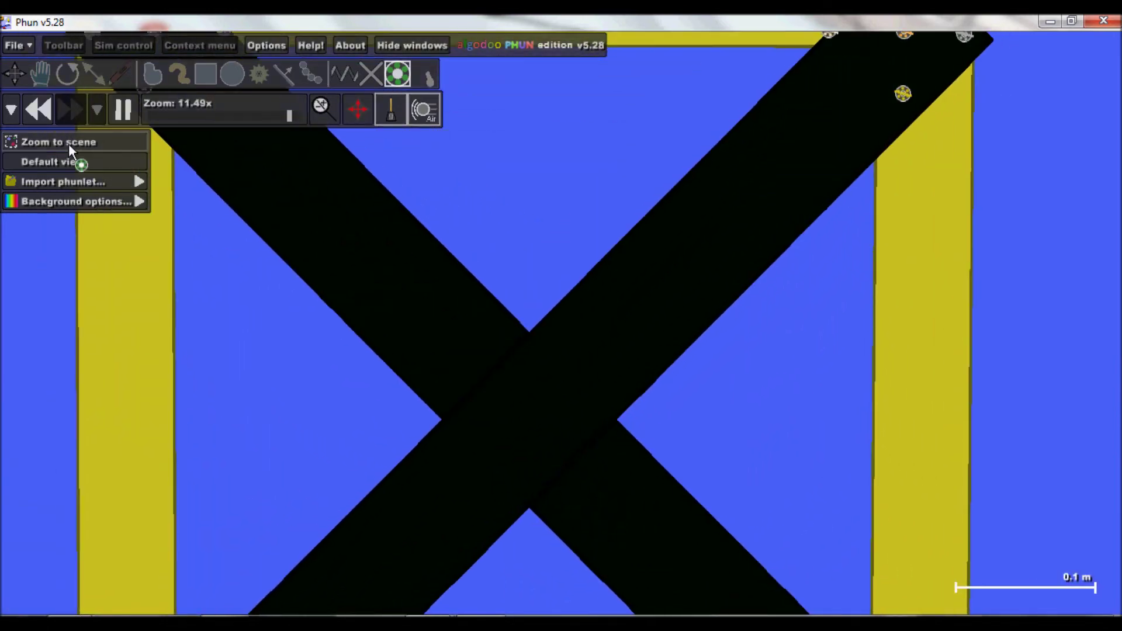
{"action": "left_click", "coordinate": [37, 109]}
{"action": "scroll", "coordinate": [387, 305], "scroll_direction": "down", "scroll_amount": 4}
{"action": "scroll", "coordinate": [491, 321], "scroll_direction": "up", "scroll_amount": 4}
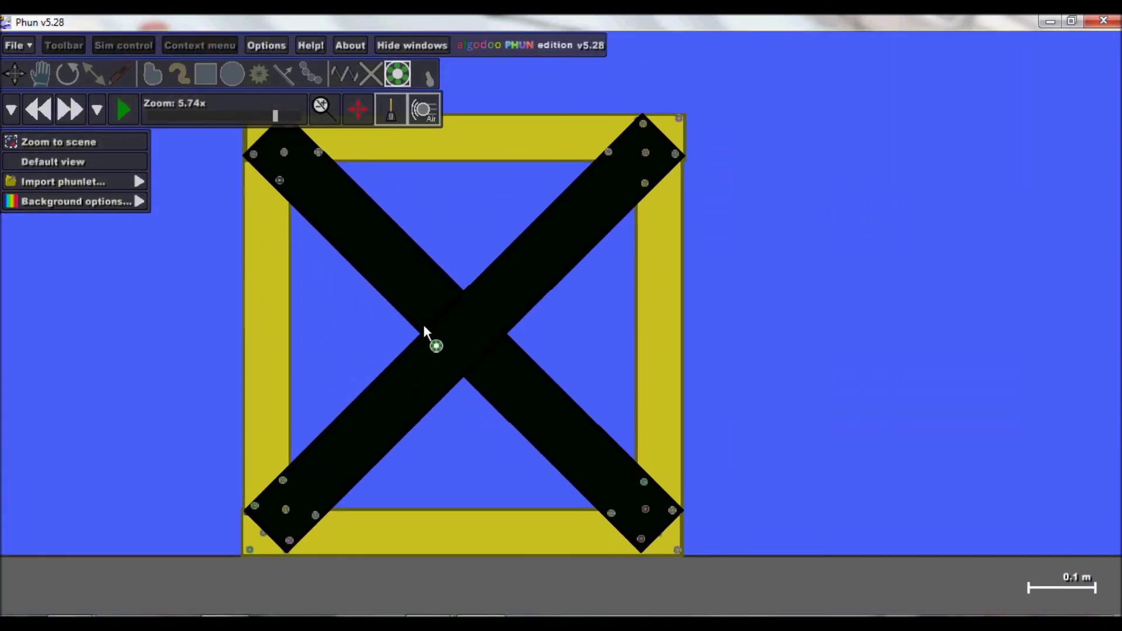
{"action": "scroll", "coordinate": [415, 351], "scroll_direction": "up", "scroll_amount": 3}
{"action": "left_click", "coordinate": [464, 323]}
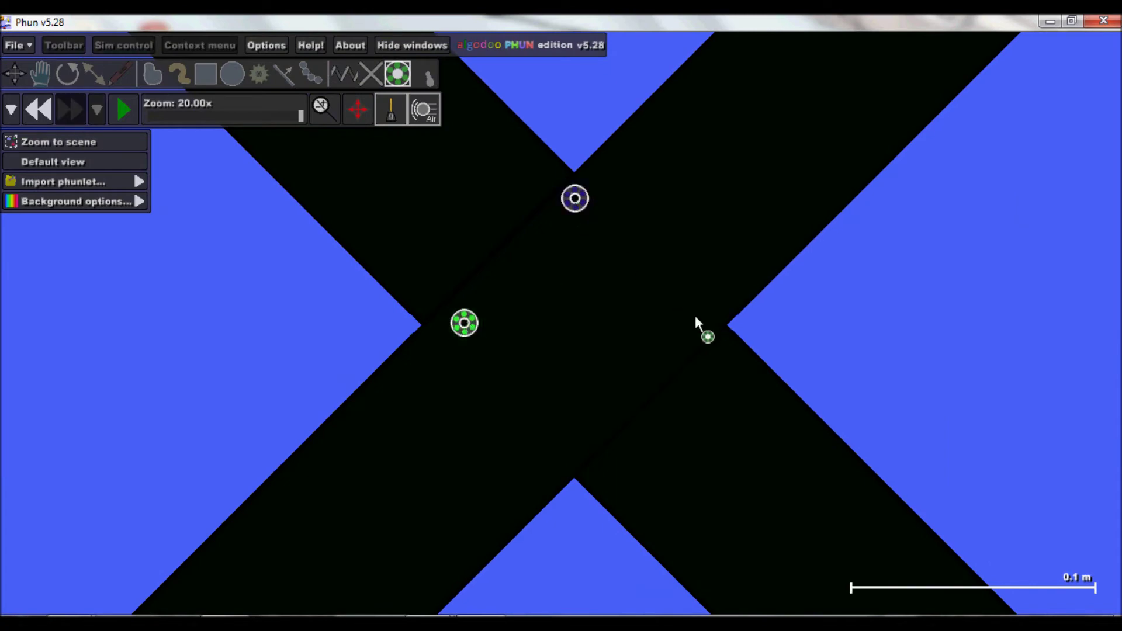
- Pin another axle at the X crossing, then run the simulation and throw the box
{"action": "left_click", "coordinate": [582, 324]}
{"action": "scroll", "coordinate": [579, 339], "scroll_direction": "down", "scroll_amount": 6}
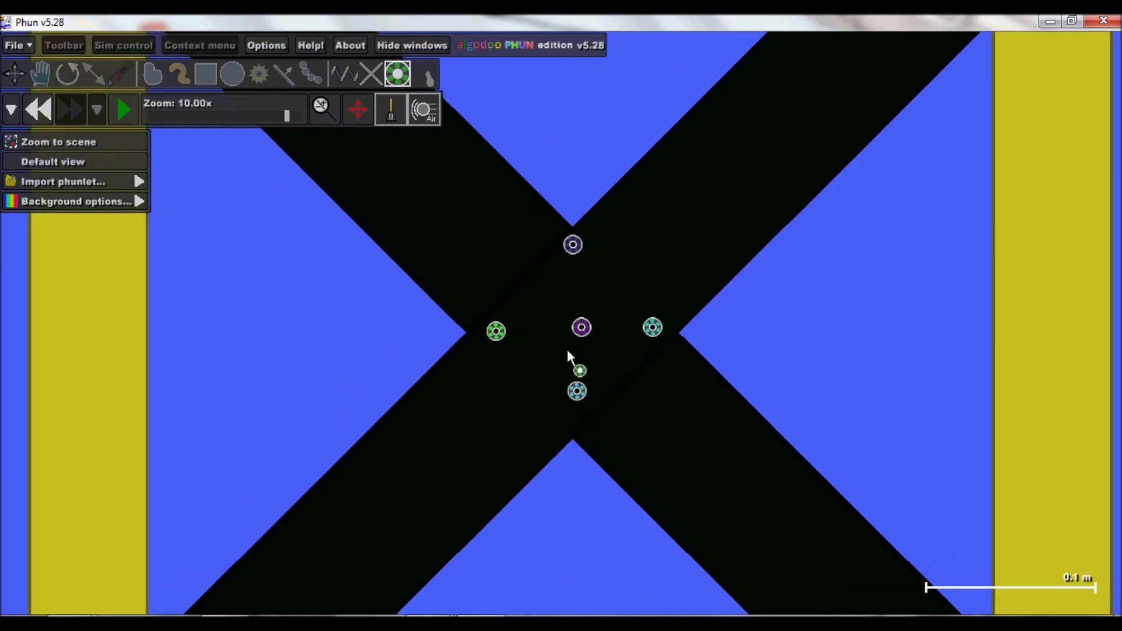
{"action": "key", "text": "space"}
{"action": "scroll", "coordinate": [640, 329], "scroll_direction": "down", "scroll_amount": 1}
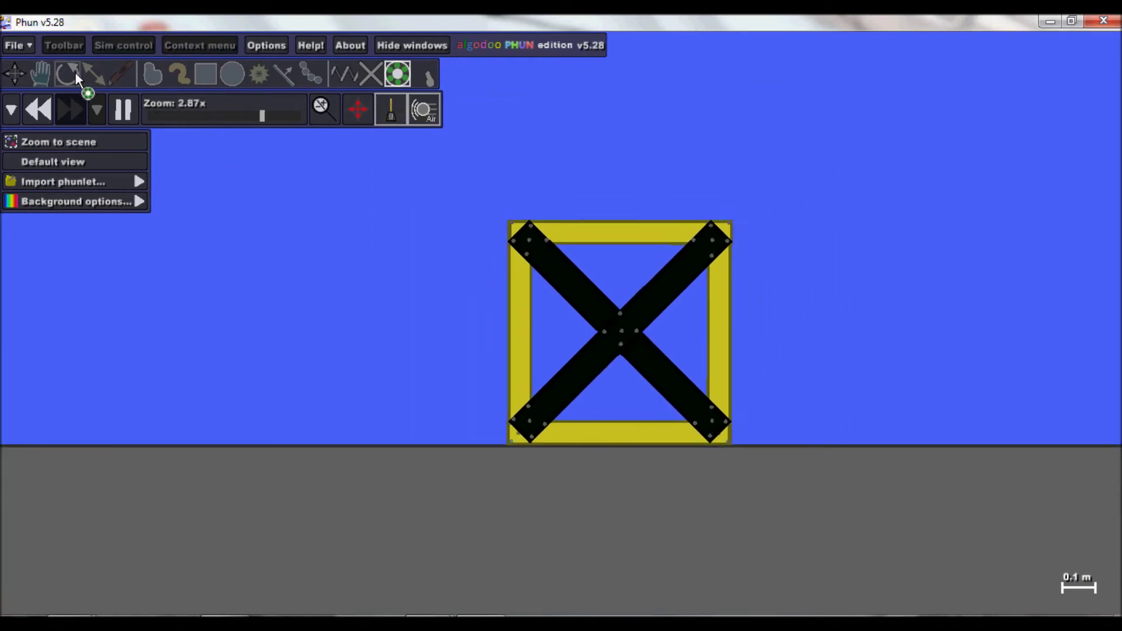
{"action": "left_click", "coordinate": [41, 74]}
{"action": "scroll", "coordinate": [409, 216], "scroll_direction": "down", "scroll_amount": 1}
{"action": "left_click_drag", "start_coordinate": [528, 224], "coordinate": [579, 133]}
{"action": "scroll", "coordinate": [643, 293], "scroll_direction": "down", "scroll_amount": 1}
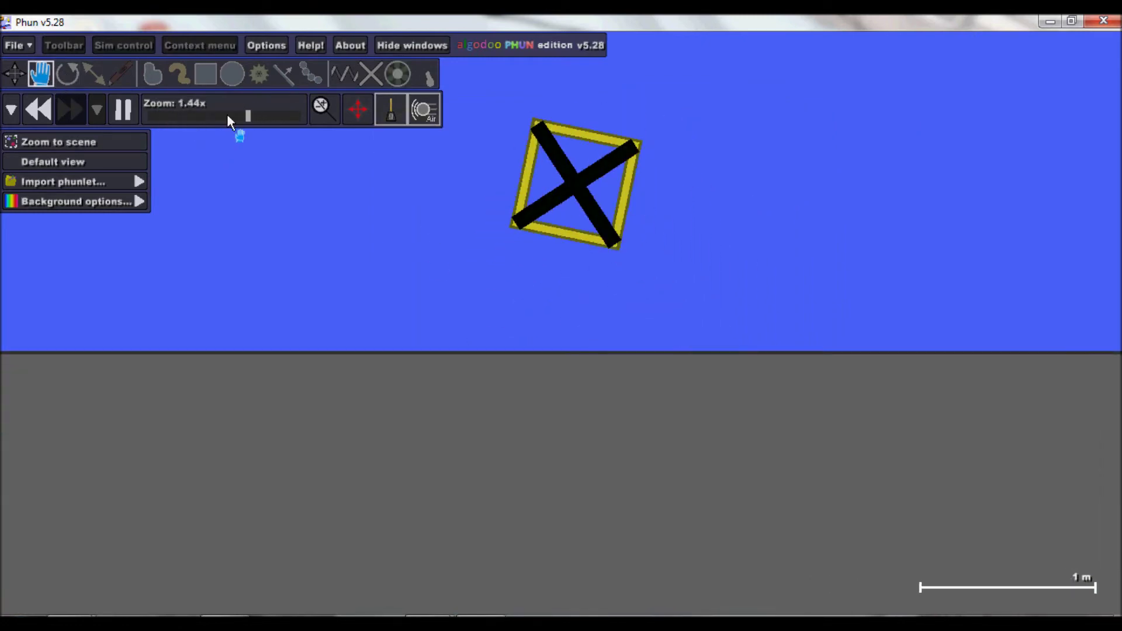
- Undo the throw, fit the view, pause, and box-select the whole crate
{"action": "left_click", "coordinate": [43, 109]}
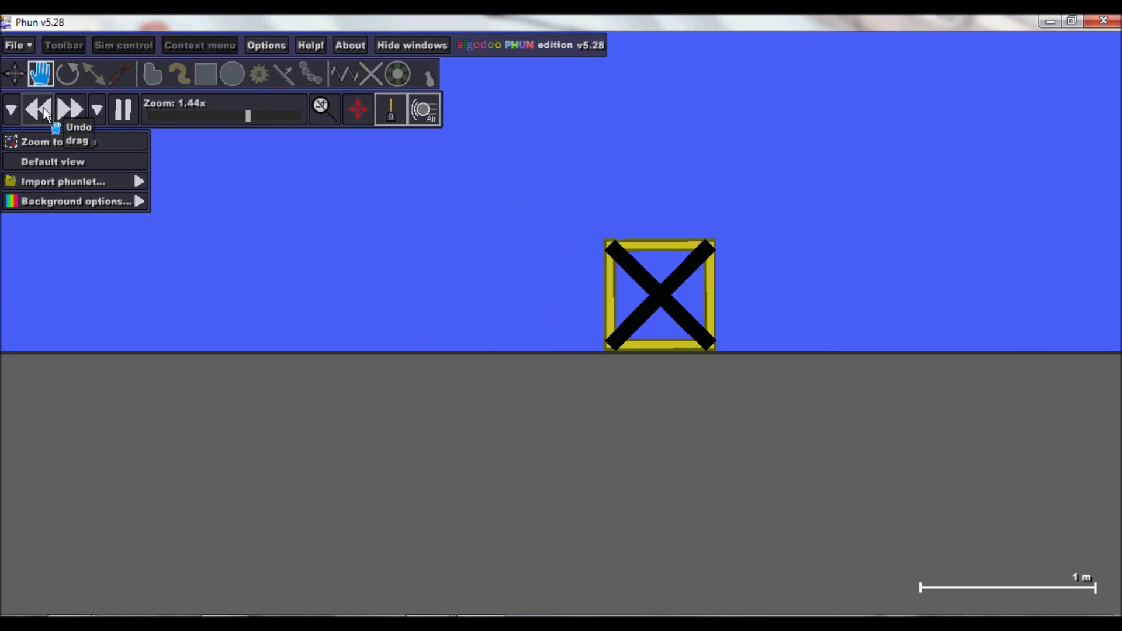
{"action": "left_click", "coordinate": [66, 141]}
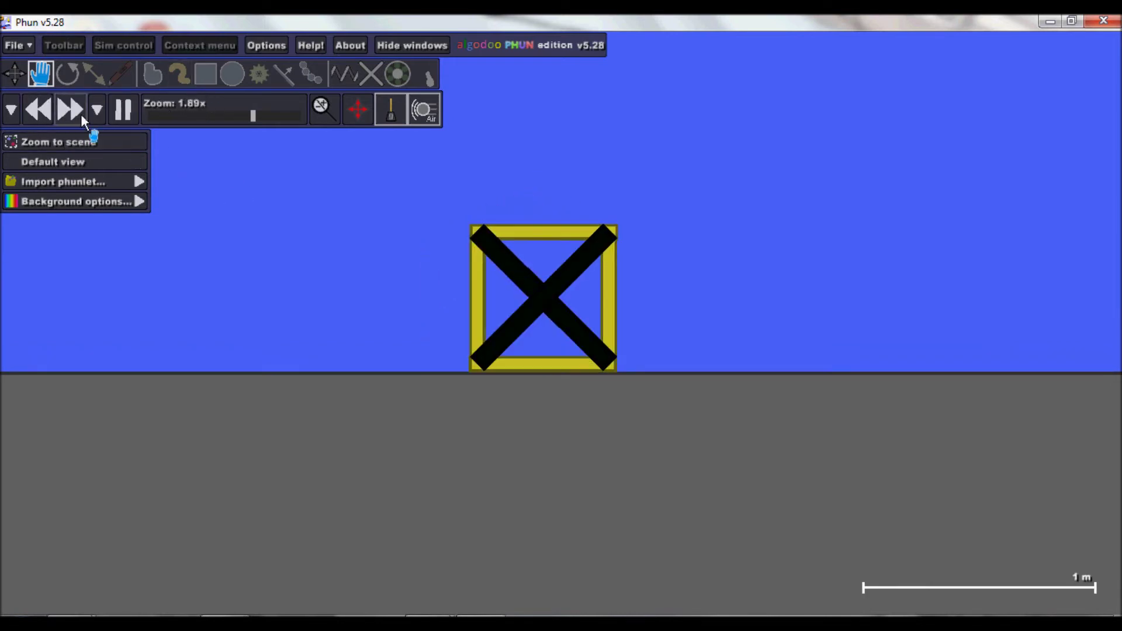
{"action": "key", "text": "space"}
{"action": "left_click", "coordinate": [206, 74]}
{"action": "scroll", "coordinate": [358, 286], "scroll_direction": "down", "scroll_amount": 3}
{"action": "left_click_drag", "start_coordinate": [339, 171], "coordinate": [403, 222]}
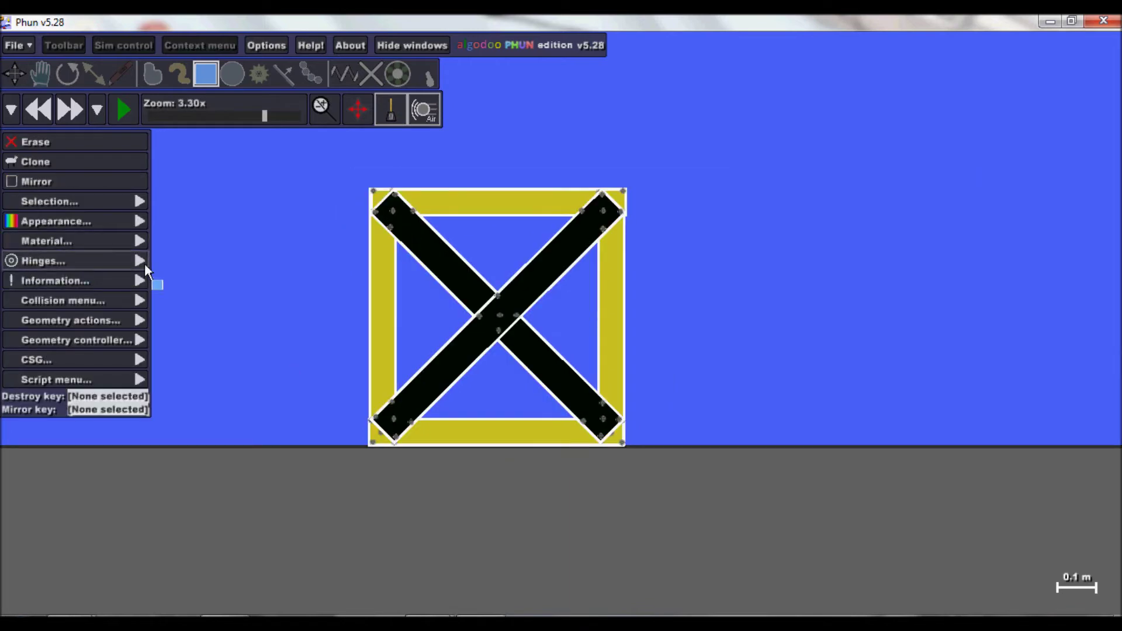
- Set the impulse break limit of all 51 crate hinges to 20 Ns
{"action": "left_click", "coordinate": [114, 263]}
{"action": "left_click_drag", "start_coordinate": [157, 263], "coordinate": [791, 40]}
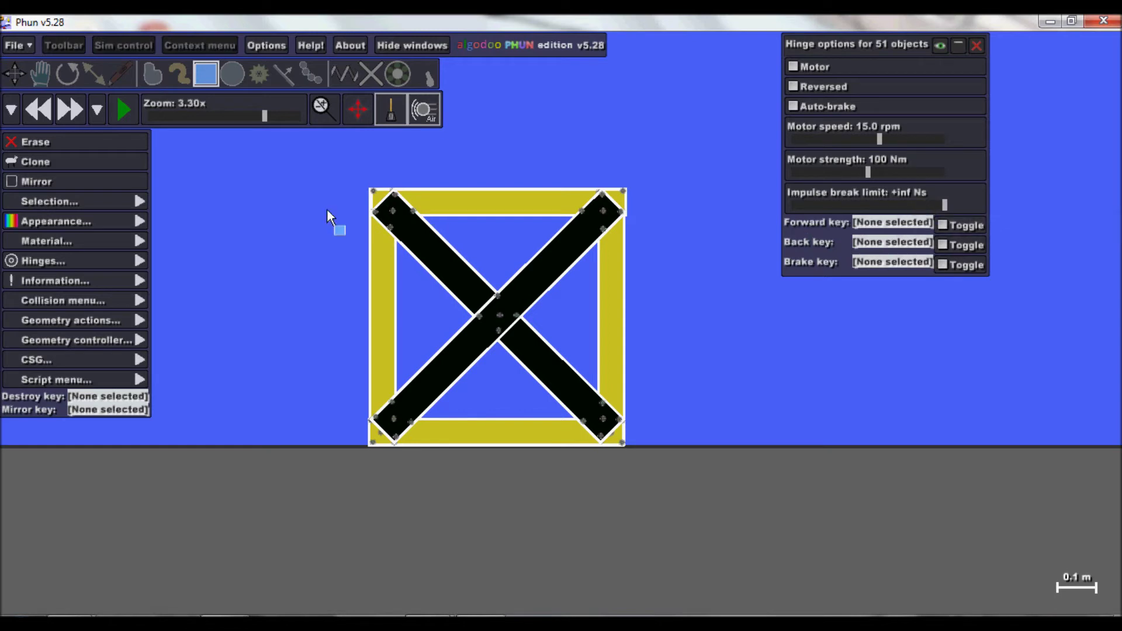
{"action": "mouse_move", "coordinate": [92, 278]}
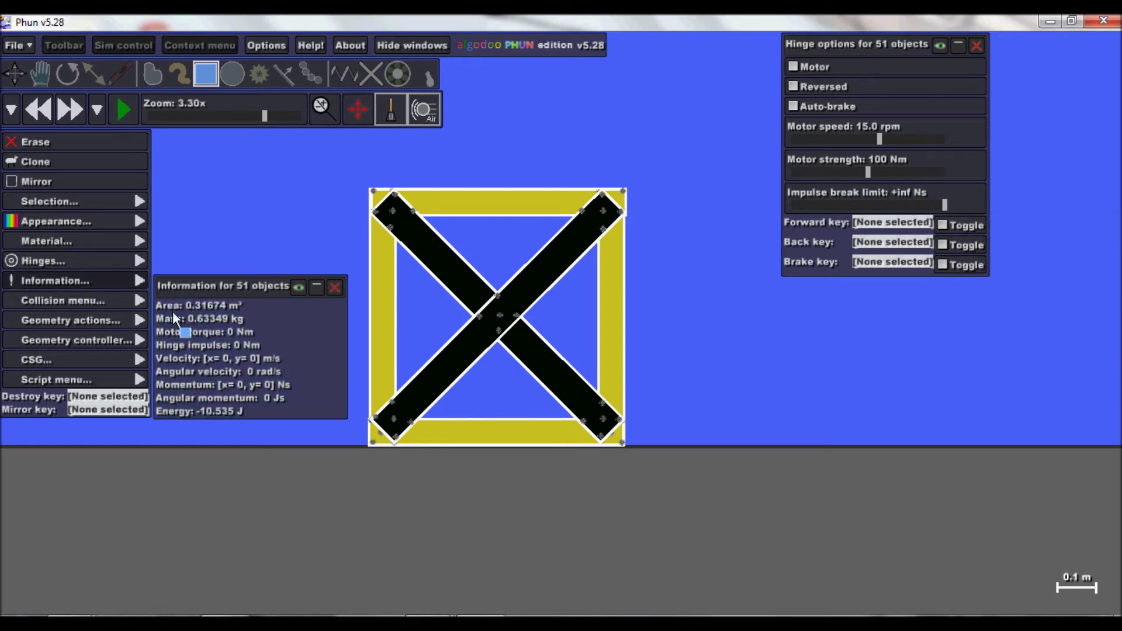
{"action": "left_click_drag", "start_coordinate": [907, 205], "coordinate": [893, 205]}
{"action": "left_click", "coordinate": [1036, 198]}
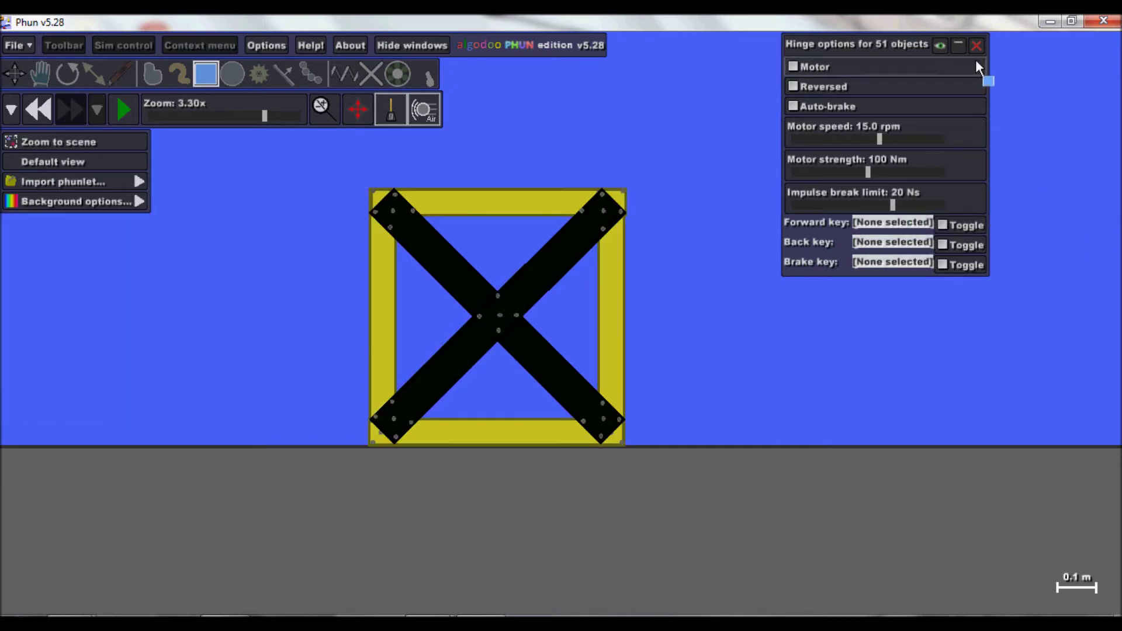
{"action": "left_click", "coordinate": [976, 45]}
- Run the simulation and fling the crate up and to the right with the Drag tool
{"action": "left_click", "coordinate": [40, 74]}
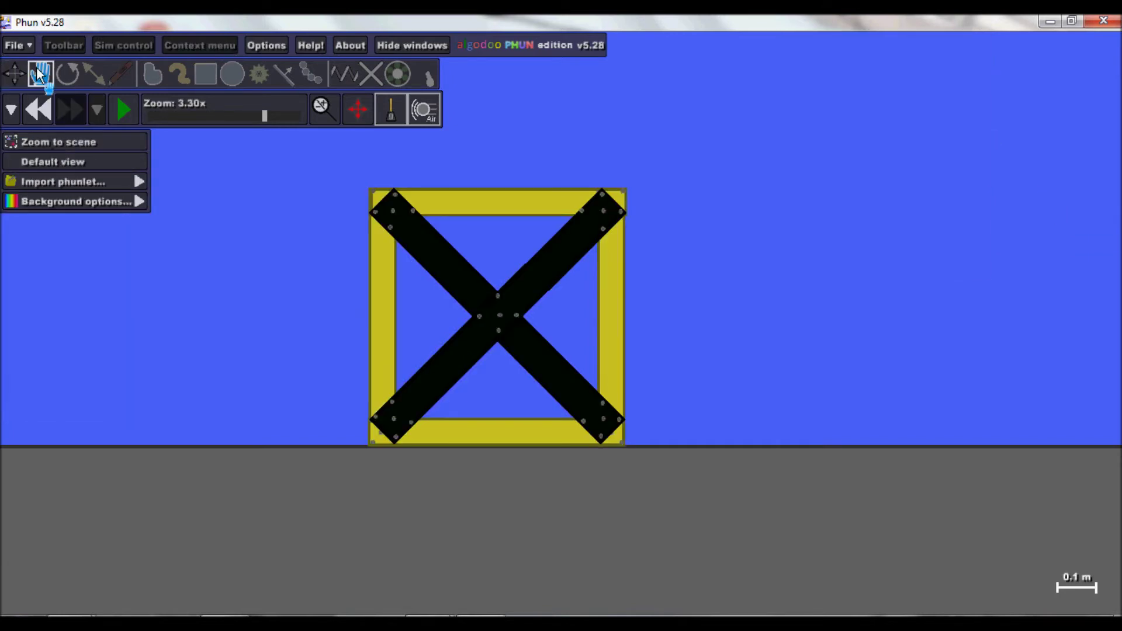
{"action": "key", "text": "space"}
{"action": "scroll", "coordinate": [394, 215], "scroll_direction": "down", "scroll_amount": 3}
{"action": "scroll", "coordinate": [409, 212], "scroll_direction": "up", "scroll_amount": 5}
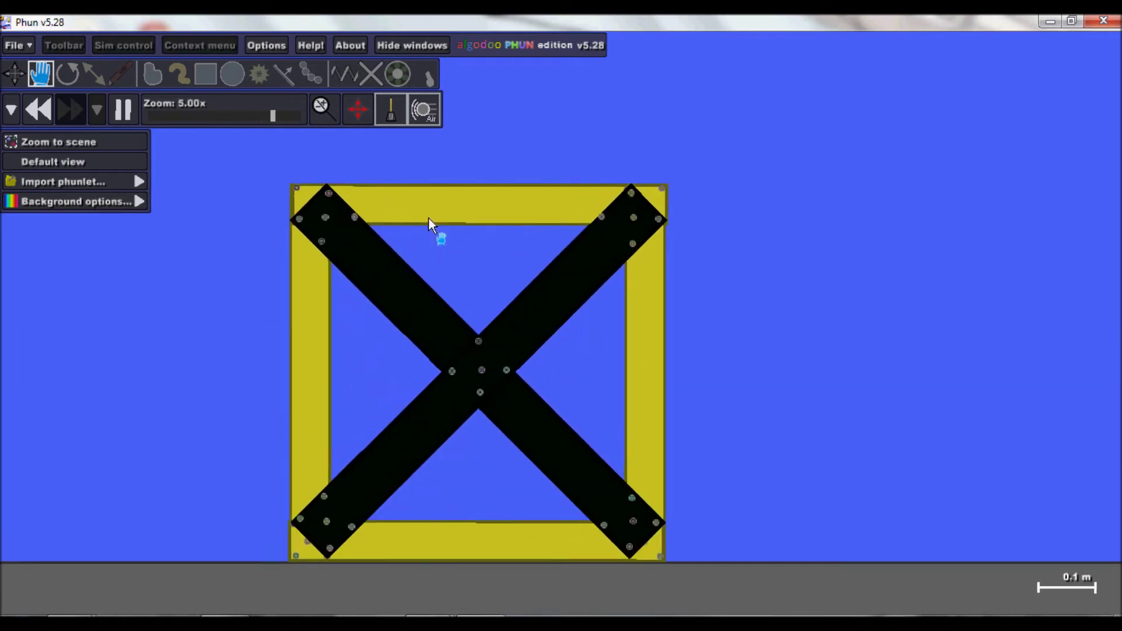
{"action": "scroll", "coordinate": [302, 578], "scroll_direction": "up", "scroll_amount": 7}
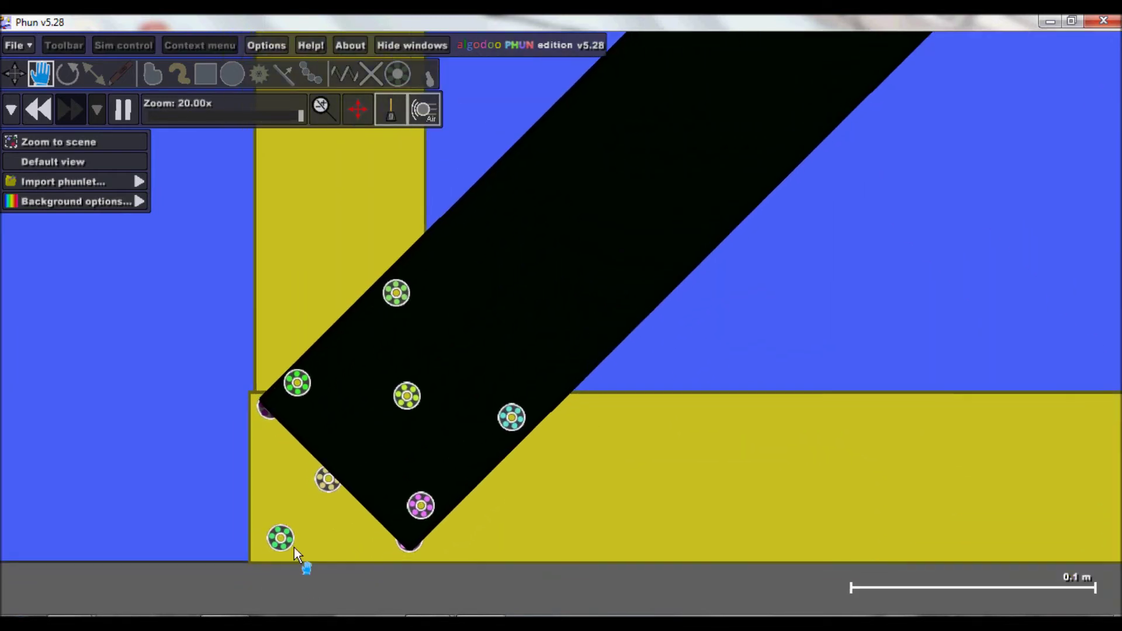
{"action": "scroll", "coordinate": [234, 525], "scroll_direction": "down", "scroll_amount": 4}
{"action": "scroll", "coordinate": [391, 537], "scroll_direction": "down", "scroll_amount": 4}
{"action": "scroll", "coordinate": [514, 522], "scroll_direction": "up", "scroll_amount": 5}
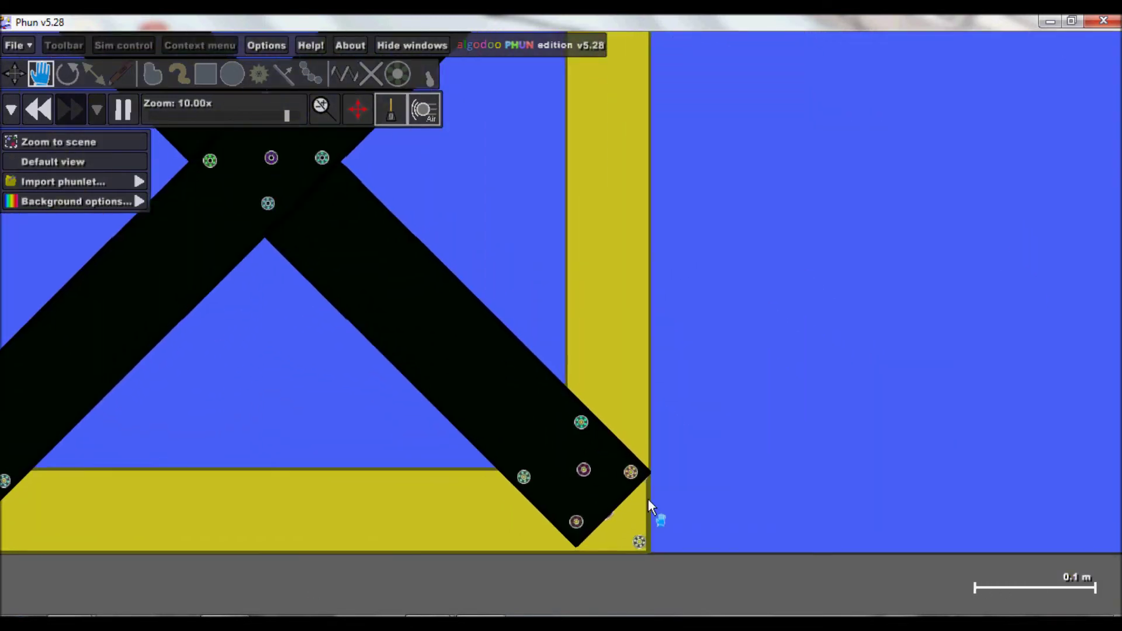
{"action": "scroll", "coordinate": [647, 503], "scroll_direction": "down", "scroll_amount": 6}
{"action": "scroll", "coordinate": [520, 298], "scroll_direction": "down", "scroll_amount": 6}
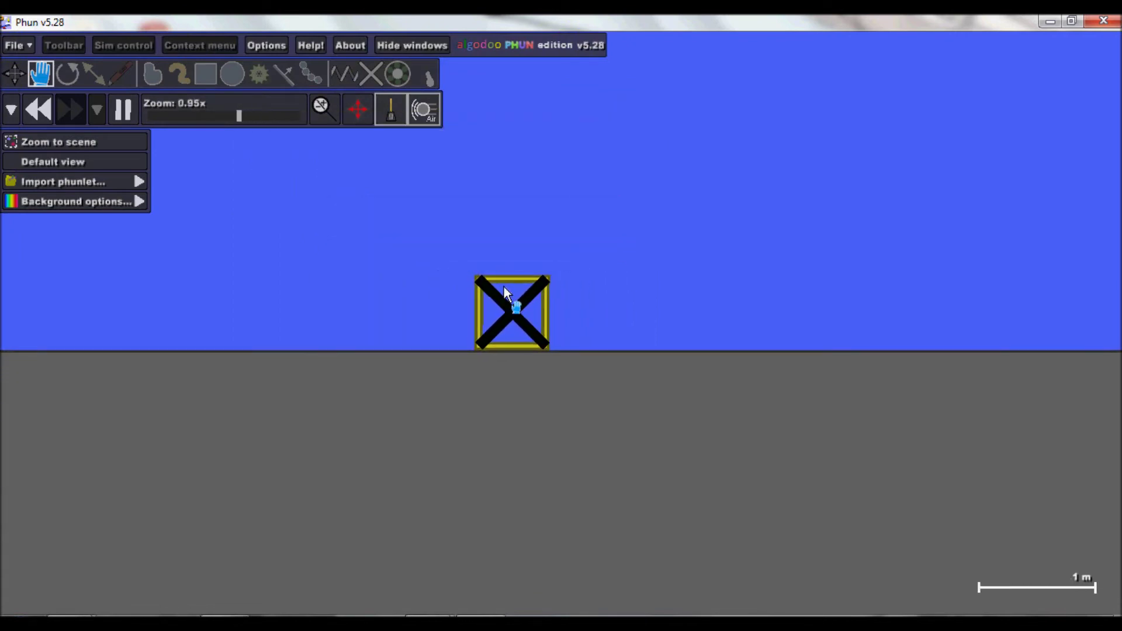
{"action": "left_click_drag", "start_coordinate": [508, 278], "coordinate": [638, 117]}
- Fling the crate high into the air again to check that it stays intact
{"action": "scroll", "coordinate": [893, 351], "scroll_direction": "up", "scroll_amount": 3}
{"action": "scroll", "coordinate": [665, 370], "scroll_direction": "up", "scroll_amount": 7}
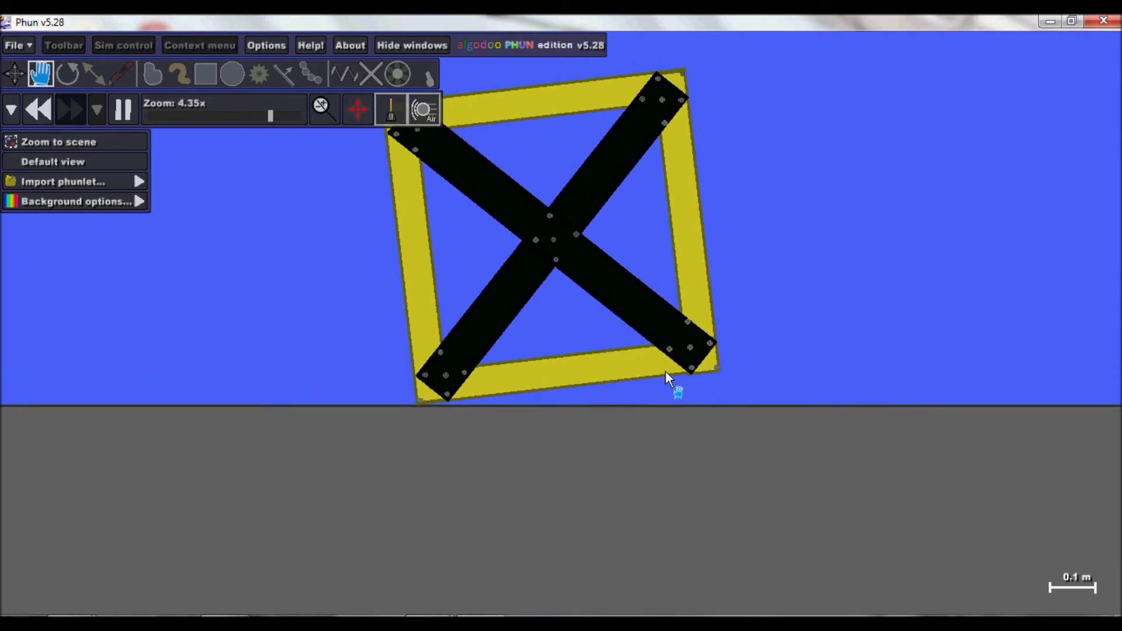
{"action": "scroll", "coordinate": [338, 479], "scroll_direction": "down", "scroll_amount": 8}
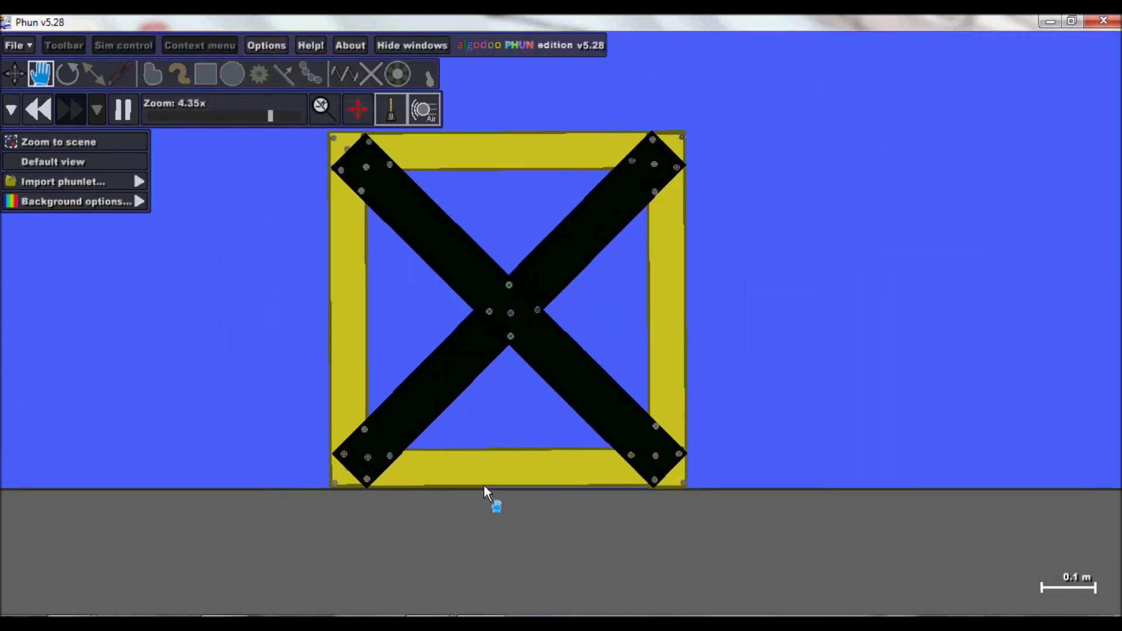
{"action": "scroll", "coordinate": [497, 467], "scroll_direction": "down", "scroll_amount": 5}
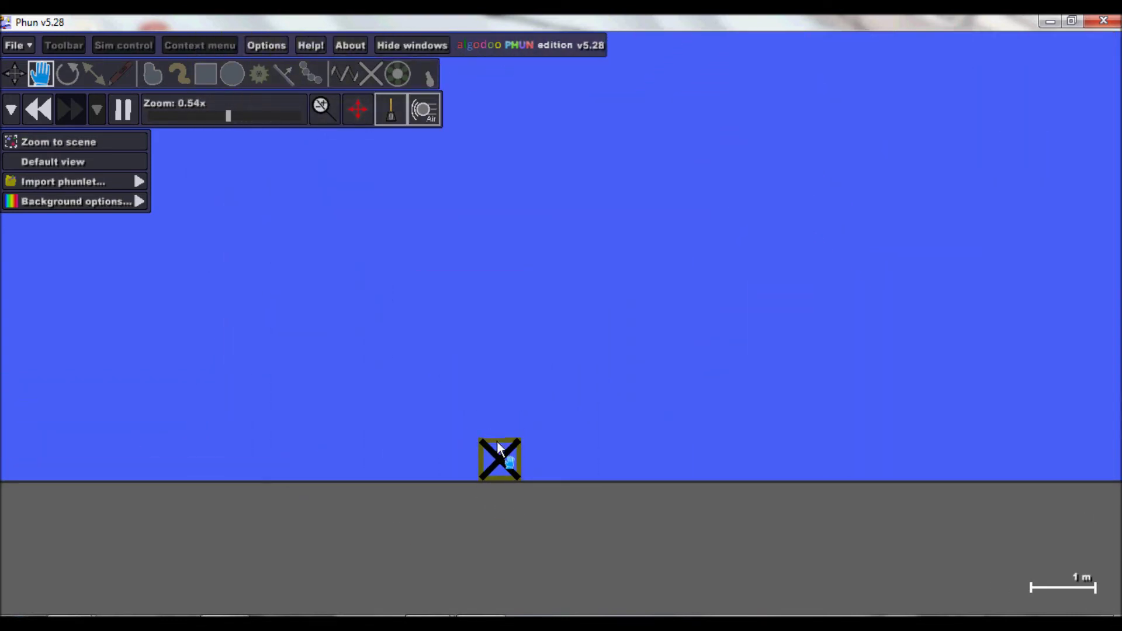
{"action": "left_click_drag", "start_coordinate": [501, 458], "coordinate": [468, 263]}
{"action": "scroll", "coordinate": [760, 421], "scroll_direction": "down", "scroll_amount": 7}
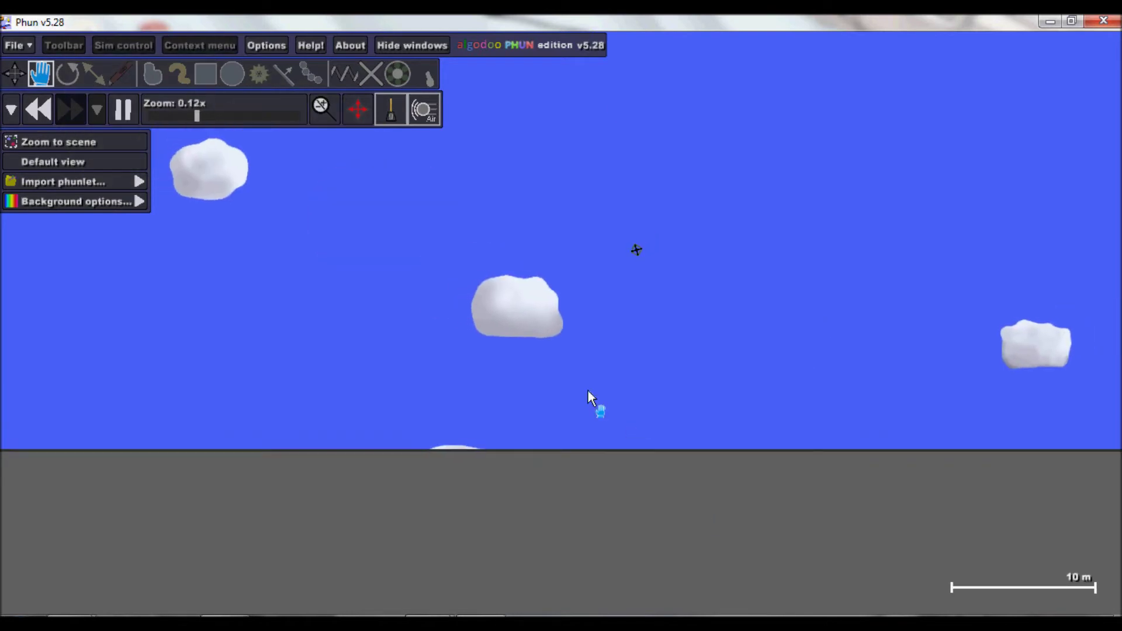
{"action": "scroll", "coordinate": [582, 444], "scroll_direction": "up", "scroll_amount": 10}
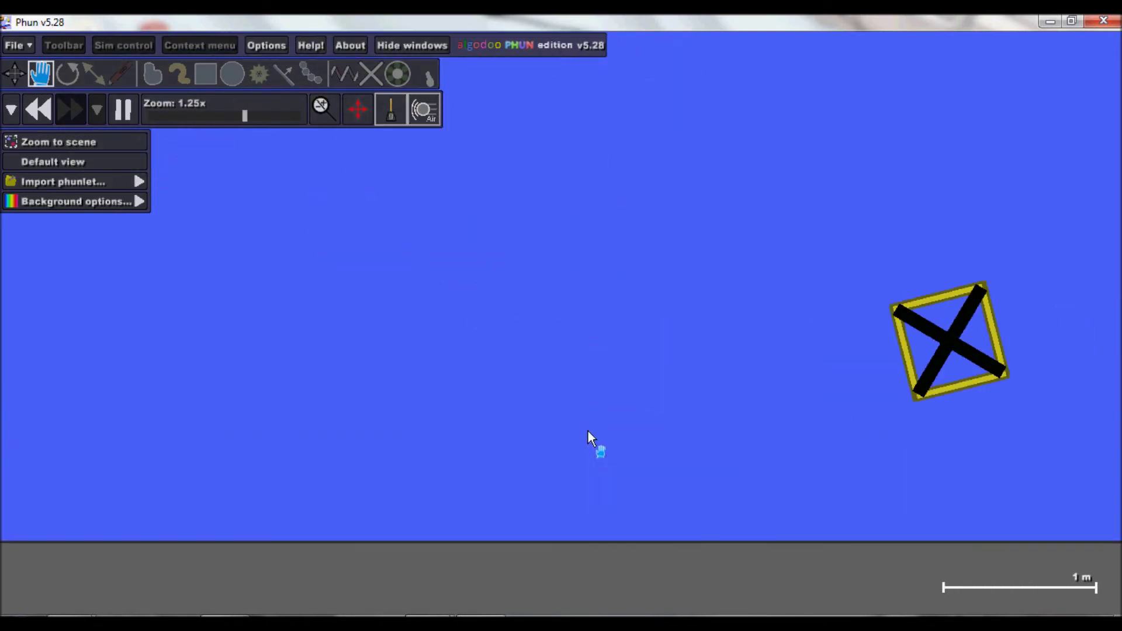
{"action": "scroll", "coordinate": [6, 386], "scroll_direction": "down", "scroll_amount": 2}
{"action": "scroll", "coordinate": [714, 412], "scroll_direction": "up", "scroll_amount": 3}
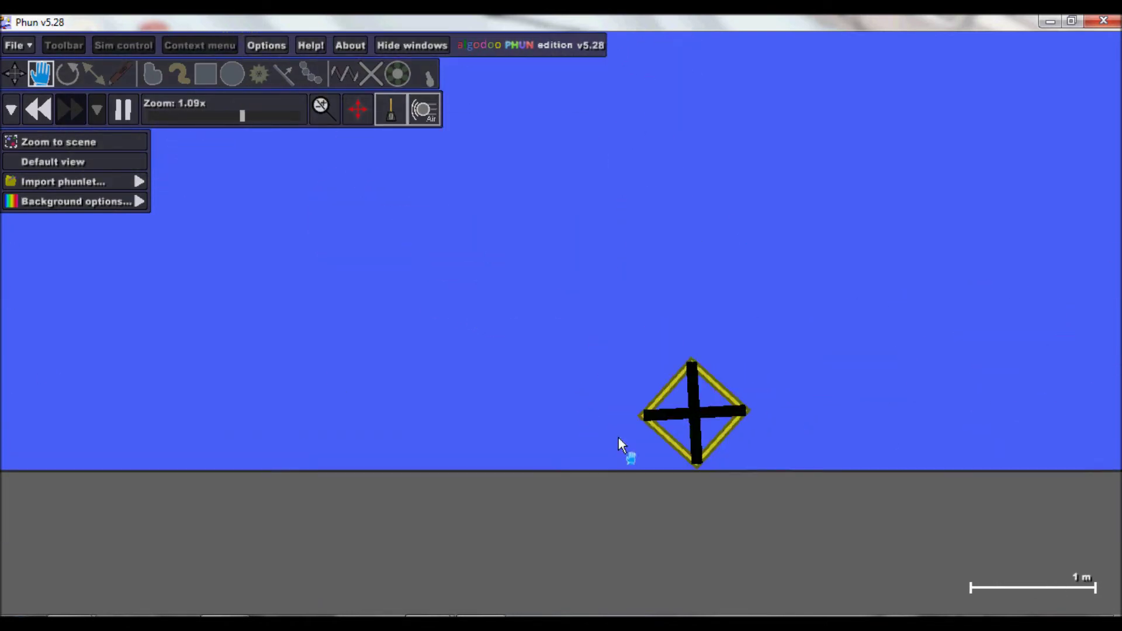
{"action": "scroll", "coordinate": [818, 456], "scroll_direction": "up", "scroll_amount": 6}
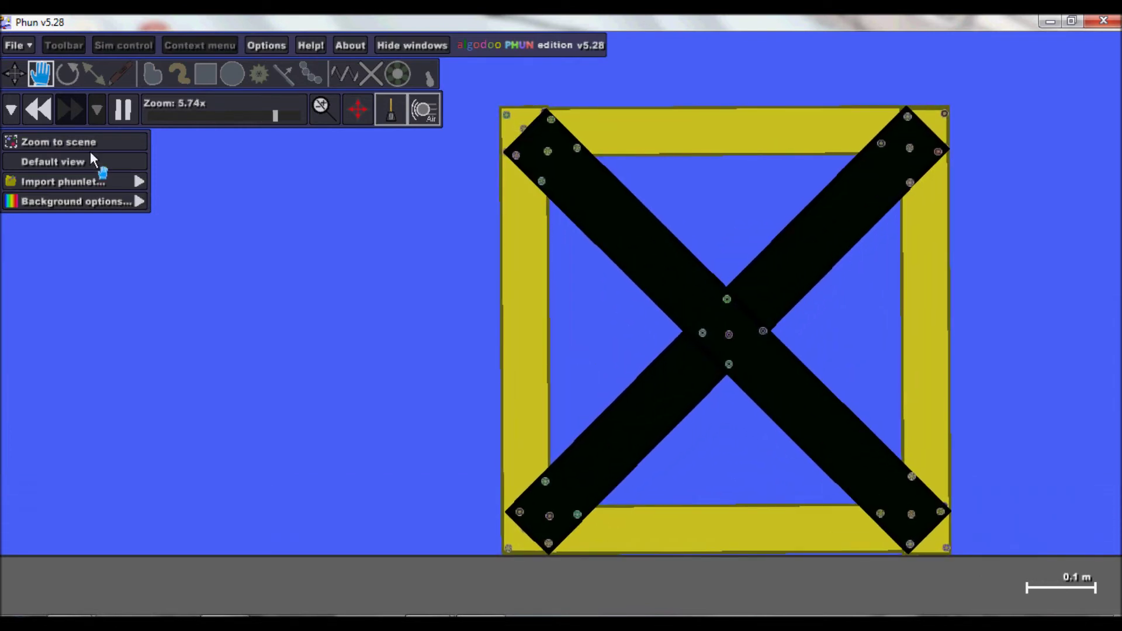
- Rewind the scene and set the impulse break limit of all the crate's hinges to 0 Ns
{"action": "left_click", "coordinate": [43, 112]}
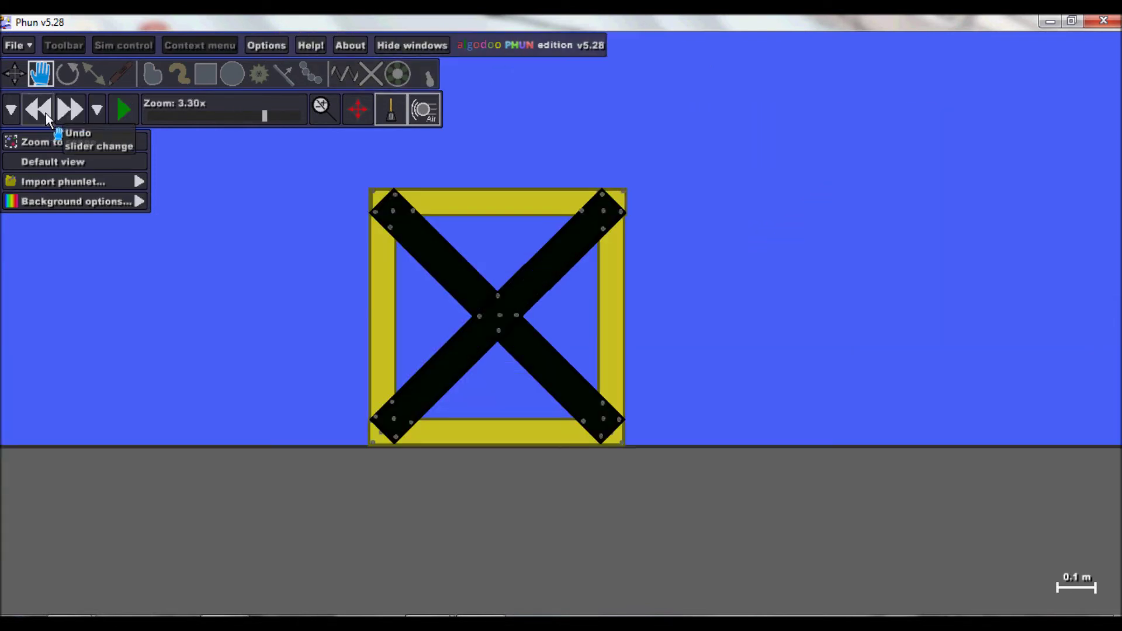
{"action": "left_click", "coordinate": [205, 74]}
{"action": "key", "text": "ctrl+a"}
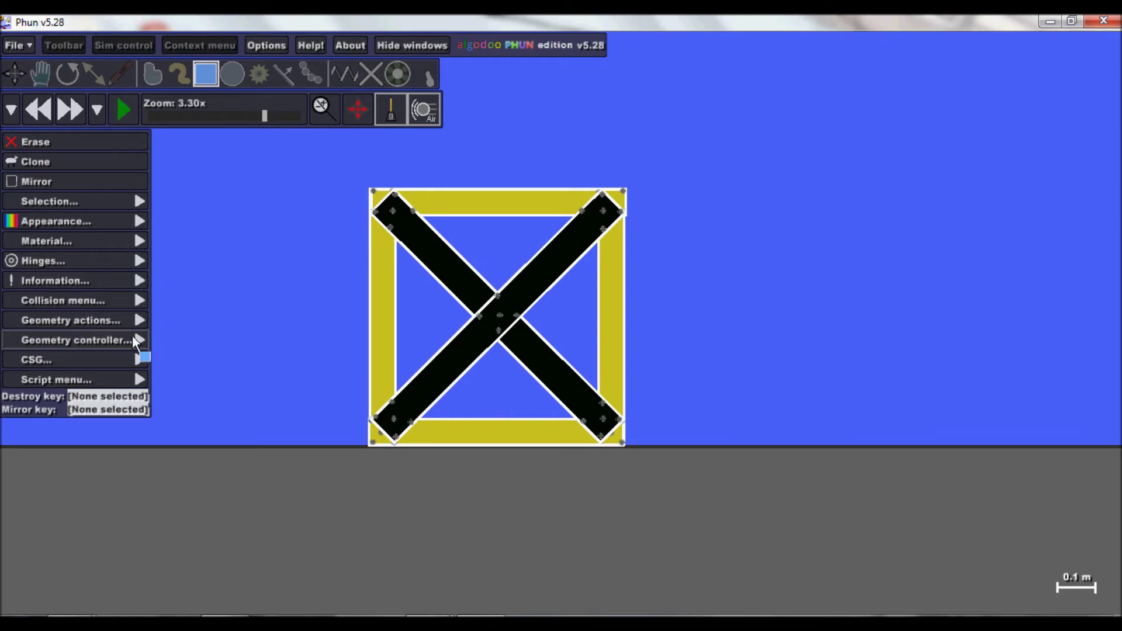
{"action": "left_click", "coordinate": [107, 264]}
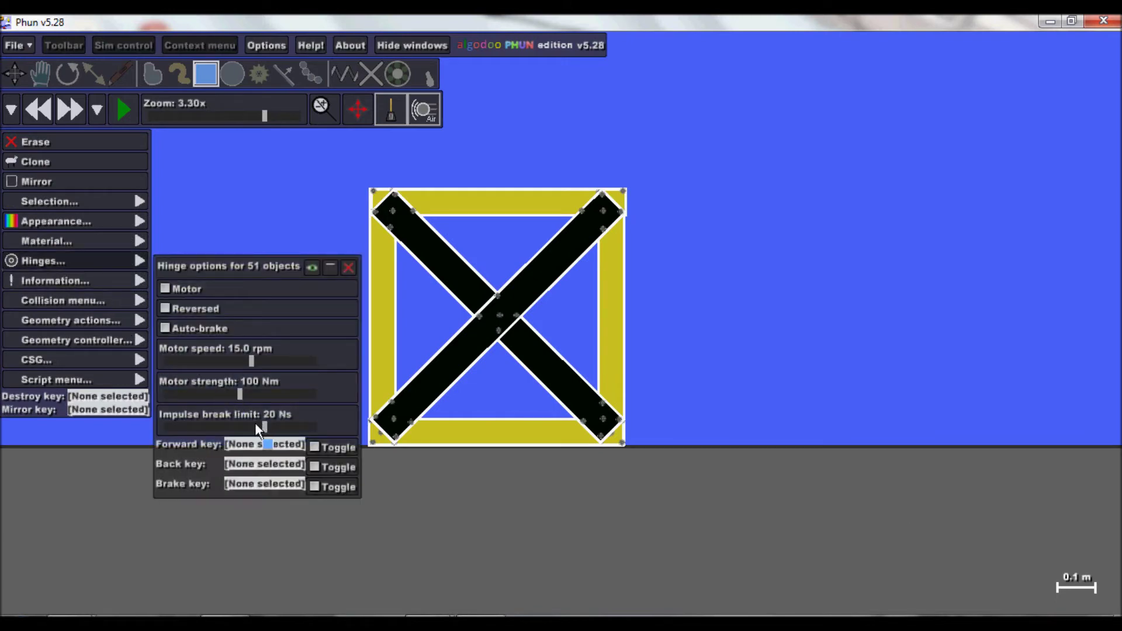
{"action": "left_click_drag", "start_coordinate": [255, 422], "coordinate": [247, 425]}
{"action": "left_click", "coordinate": [292, 219]}
- Play the simulation so the crate tumbles, and pull it upward into the air
{"action": "left_click", "coordinate": [41, 81]}
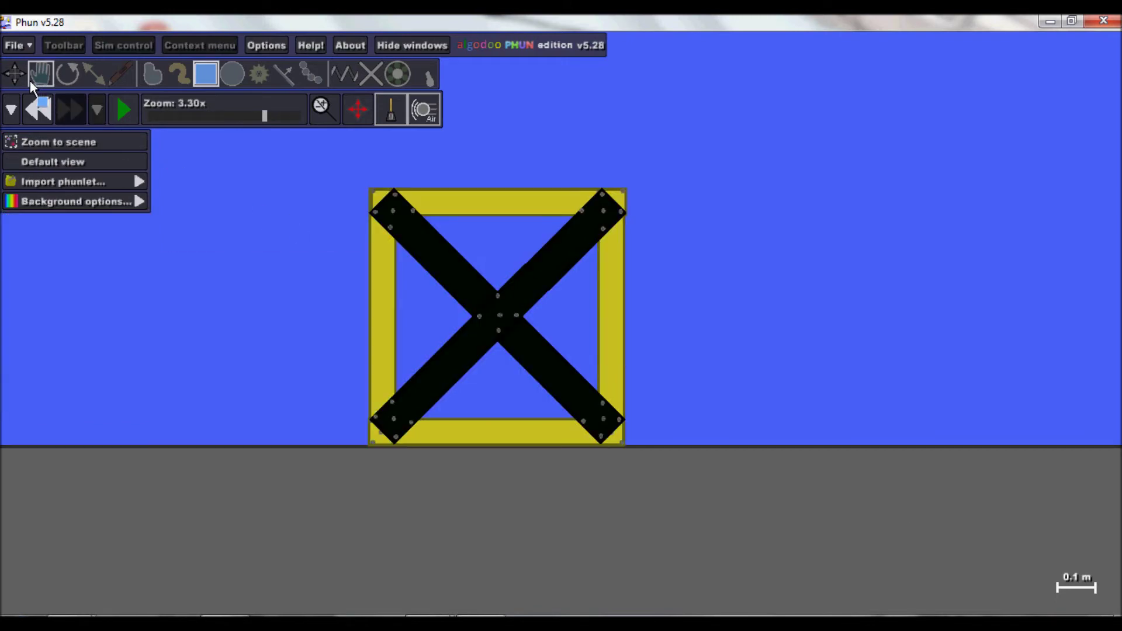
{"action": "key", "text": "space"}
{"action": "scroll", "coordinate": [522, 493], "scroll_direction": "down", "scroll_amount": 5}
{"action": "scroll", "coordinate": [522, 493], "scroll_direction": "up", "scroll_amount": 3}
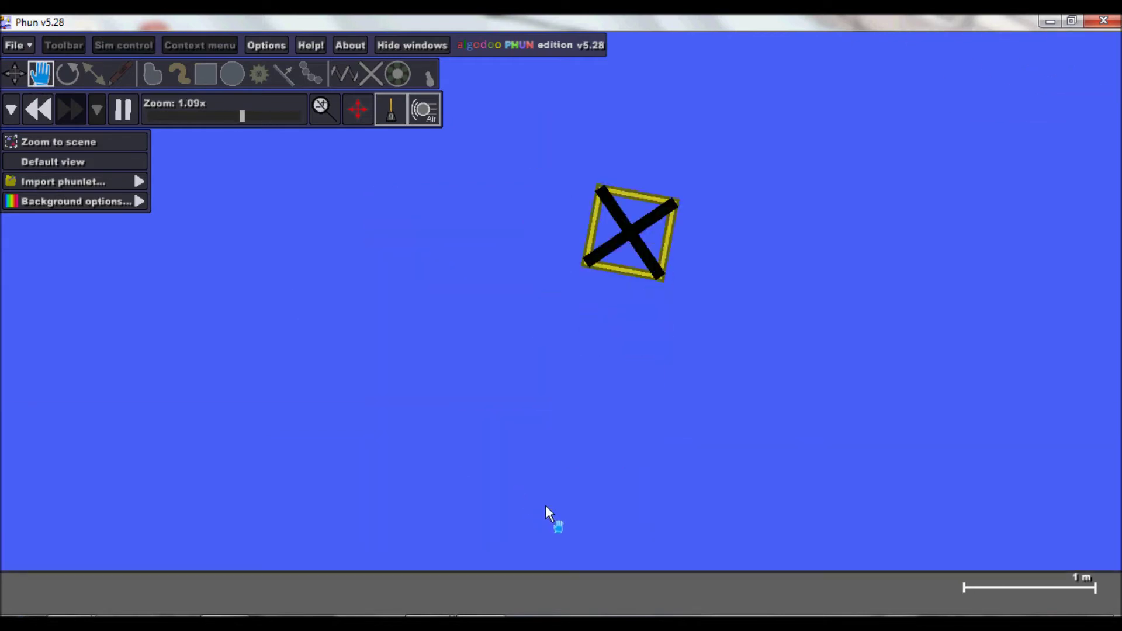
{"action": "scroll", "coordinate": [548, 514], "scroll_direction": "down", "scroll_amount": 3}
{"action": "scroll", "coordinate": [553, 503], "scroll_direction": "up", "scroll_amount": 3}
{"action": "scroll", "coordinate": [418, 375], "scroll_direction": "down", "scroll_amount": 2}
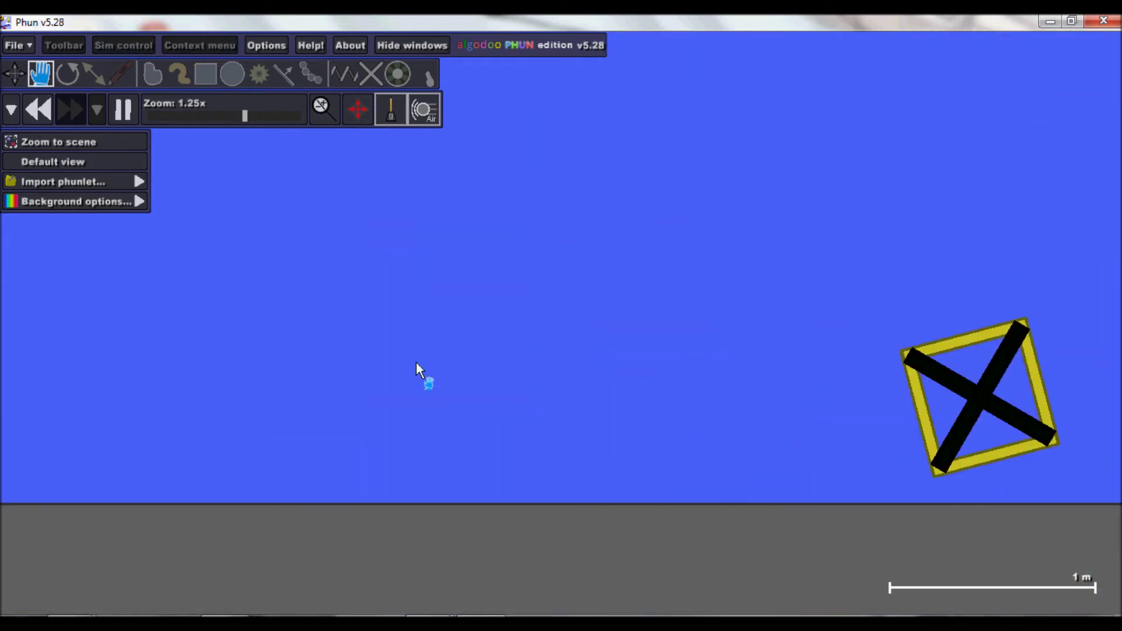
{"action": "scroll", "coordinate": [566, 410], "scroll_direction": "up", "scroll_amount": 2}
{"action": "scroll", "coordinate": [564, 408], "scroll_direction": "up", "scroll_amount": 4}
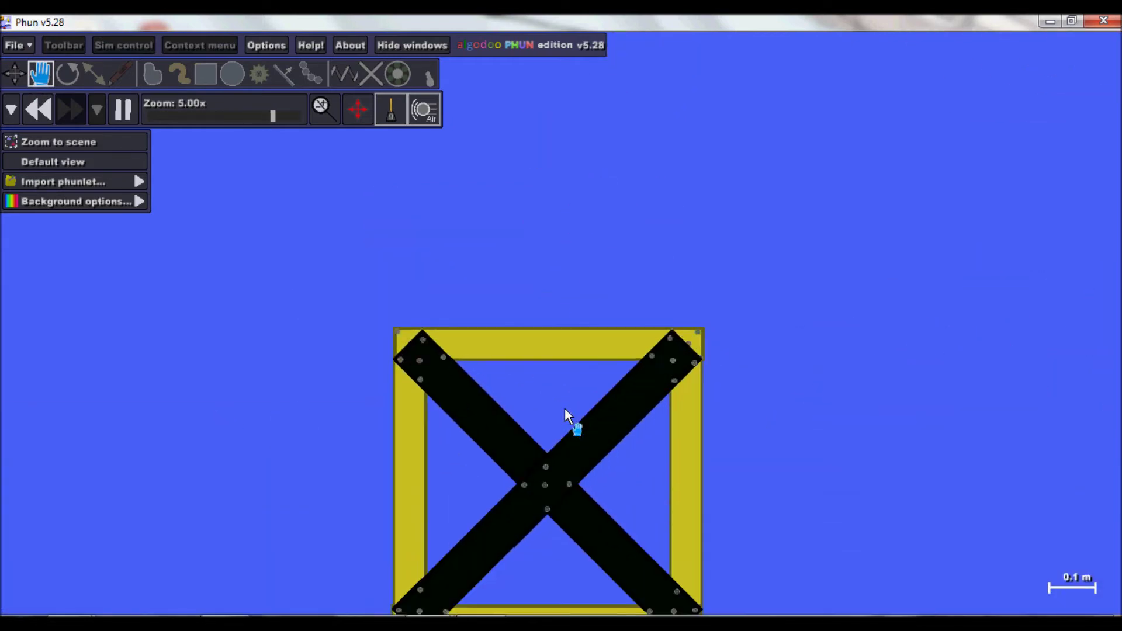
{"action": "scroll", "coordinate": [573, 362], "scroll_direction": "down", "scroll_amount": 2}
{"action": "scroll", "coordinate": [563, 452], "scroll_direction": "up", "scroll_amount": 2}
{"action": "scroll", "coordinate": [572, 572], "scroll_direction": "down", "scroll_amount": 10}
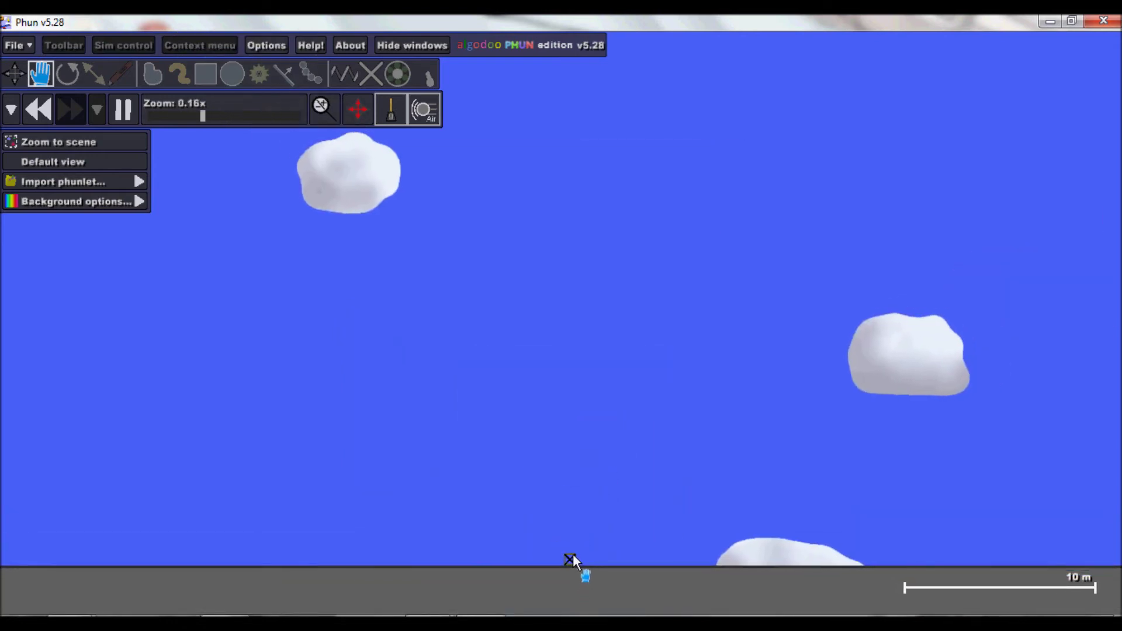
{"action": "left_click_drag", "start_coordinate": [570, 560], "coordinate": [654, 76]}
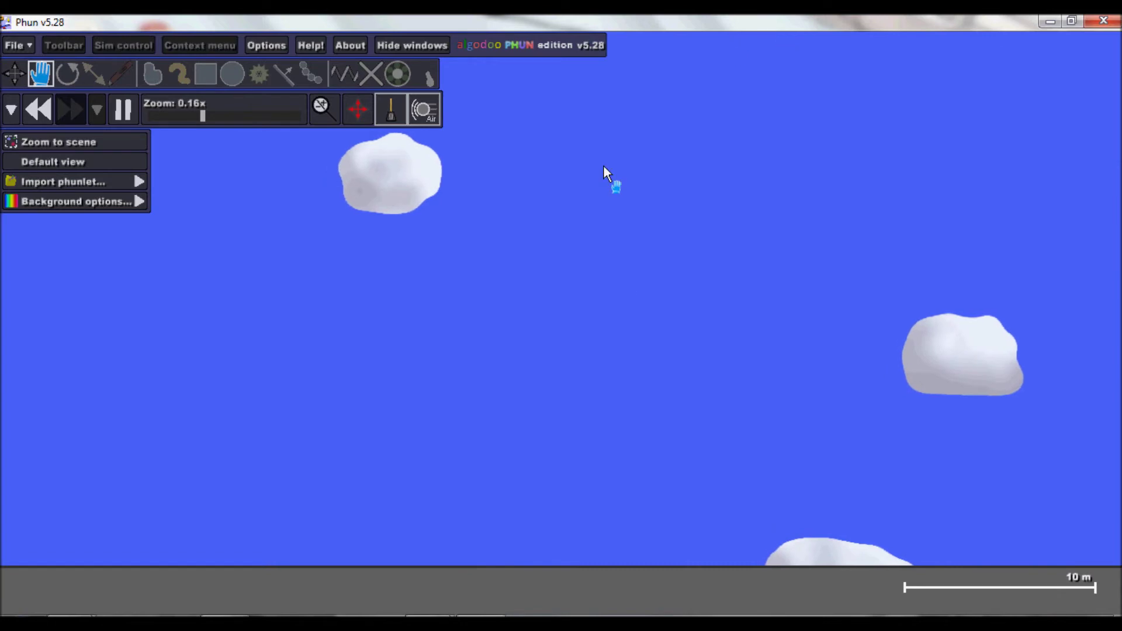
{"action": "scroll", "coordinate": [196, 516], "scroll_direction": "down", "scroll_amount": 5}
{"action": "scroll", "coordinate": [196, 512], "scroll_direction": "down", "scroll_amount": 3}
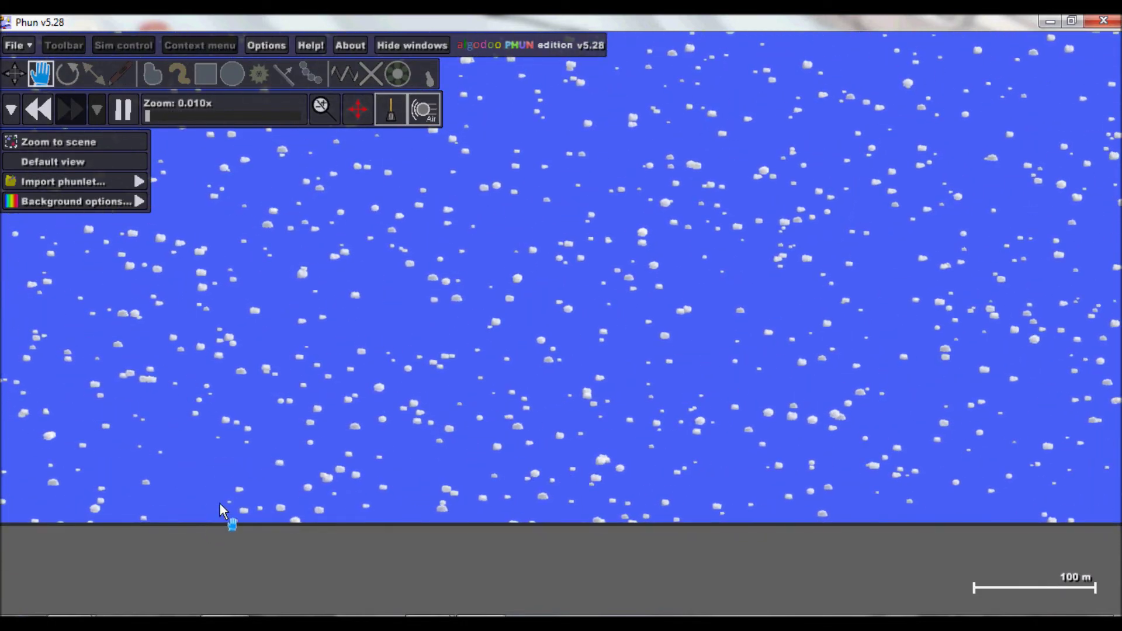
{"action": "scroll", "coordinate": [490, 536], "scroll_direction": "up", "scroll_amount": 2}
{"action": "scroll", "coordinate": [490, 535], "scroll_direction": "up", "scroll_amount": 3}
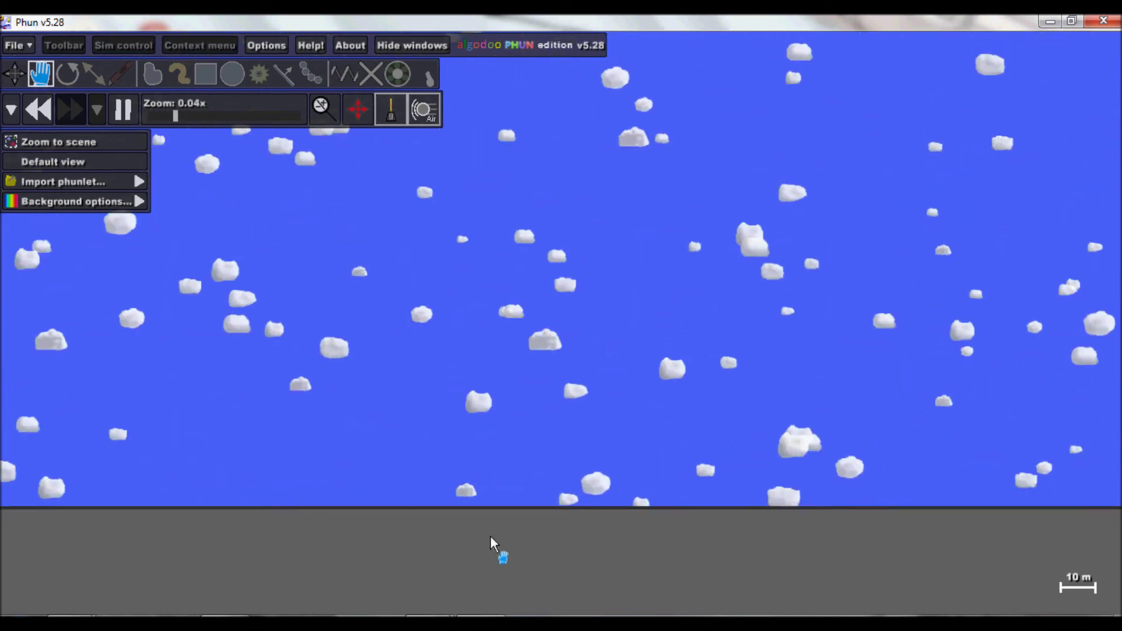
- Zoom to fit the scene, then rewind and pause with the crate intact
{"action": "left_click", "coordinate": [44, 144]}
{"action": "scroll", "coordinate": [423, 134], "scroll_direction": "down", "scroll_amount": 12}
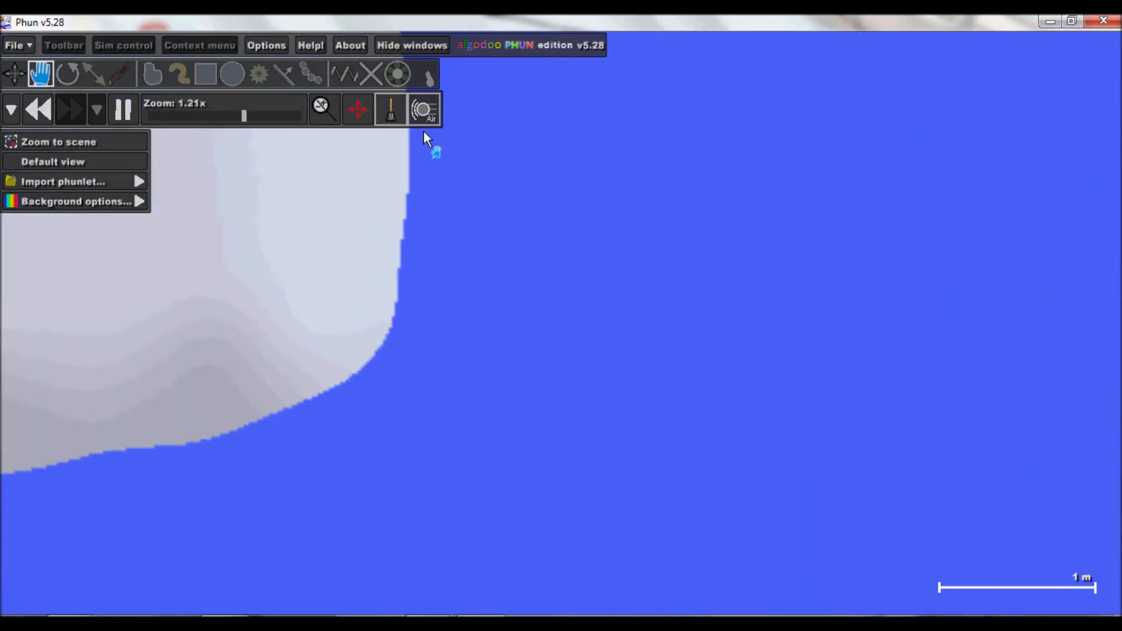
{"action": "scroll", "coordinate": [398, 170], "scroll_direction": "down", "scroll_amount": 8}
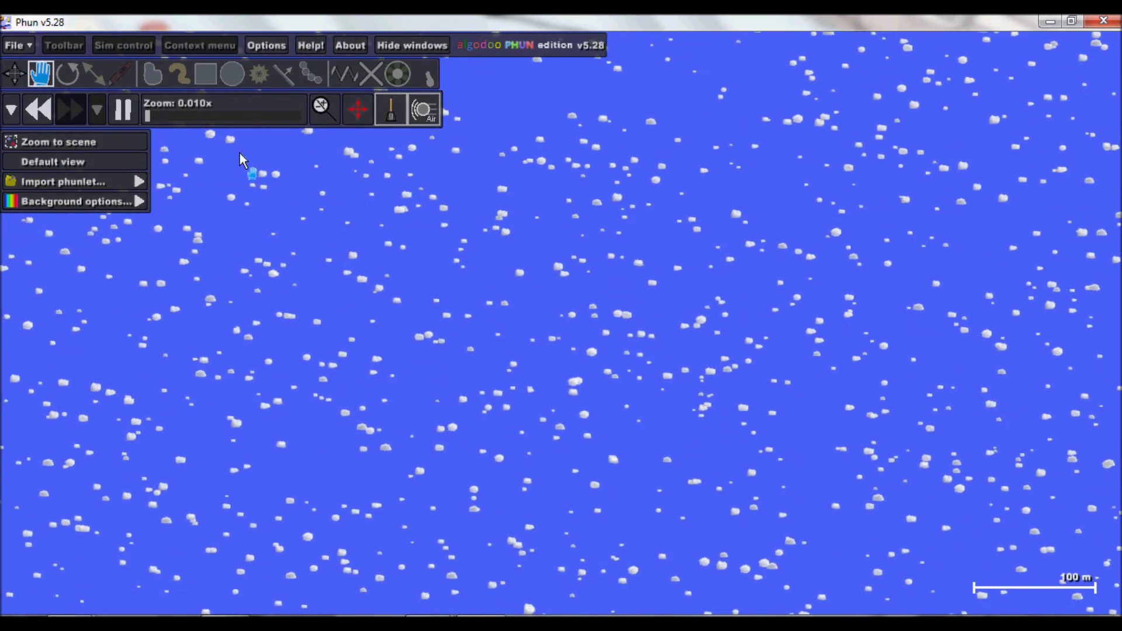
{"action": "left_click", "coordinate": [24, 113]}
{"action": "left_click", "coordinate": [36, 112]}
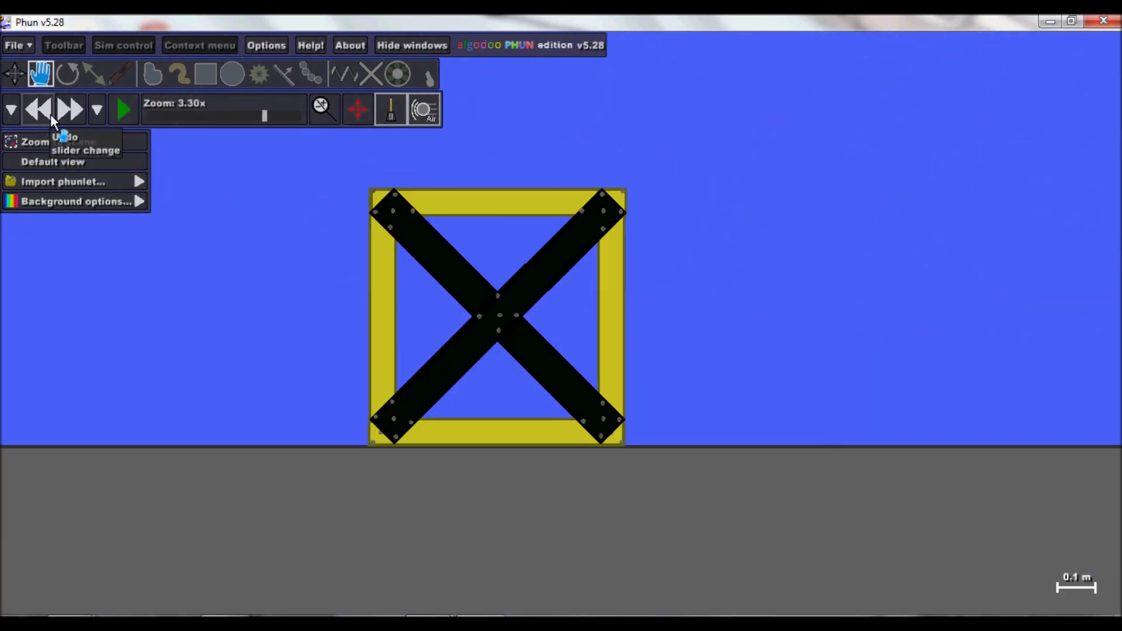
- Box-select the whole X box and set its hinges' impulse break limit to 1.3 Ns
{"action": "left_click", "coordinate": [205, 74]}
{"action": "left_click_drag", "start_coordinate": [303, 167], "coordinate": [996, 536]}
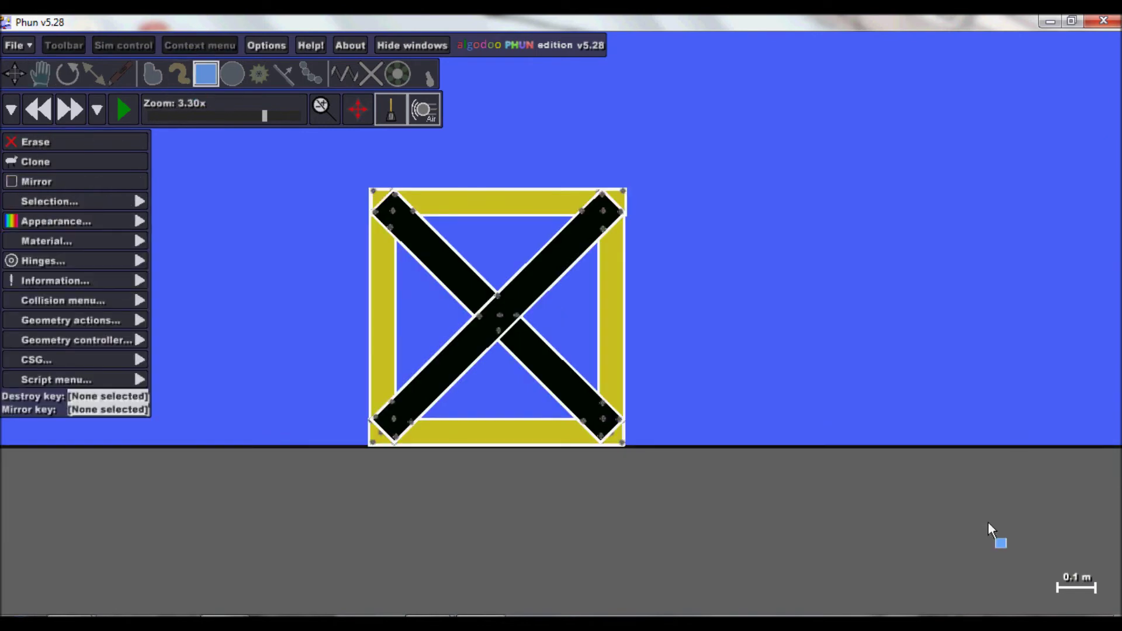
{"action": "left_click", "coordinate": [64, 265]}
{"action": "left_click", "coordinate": [234, 427]}
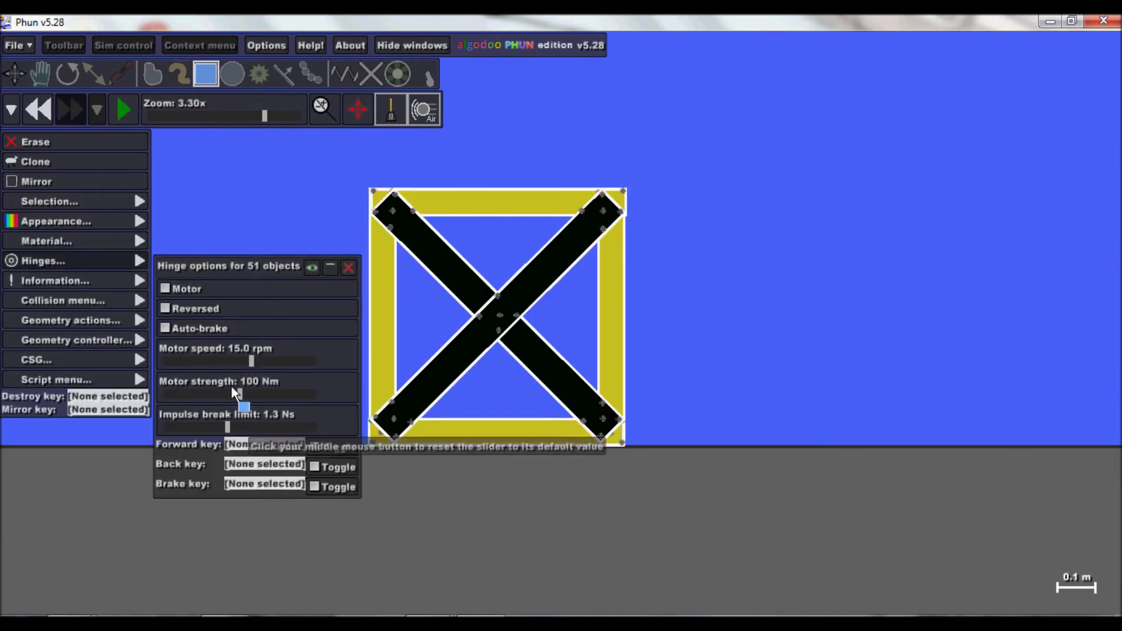
{"action": "left_click", "coordinate": [248, 232]}
{"action": "left_click", "coordinate": [43, 201]}
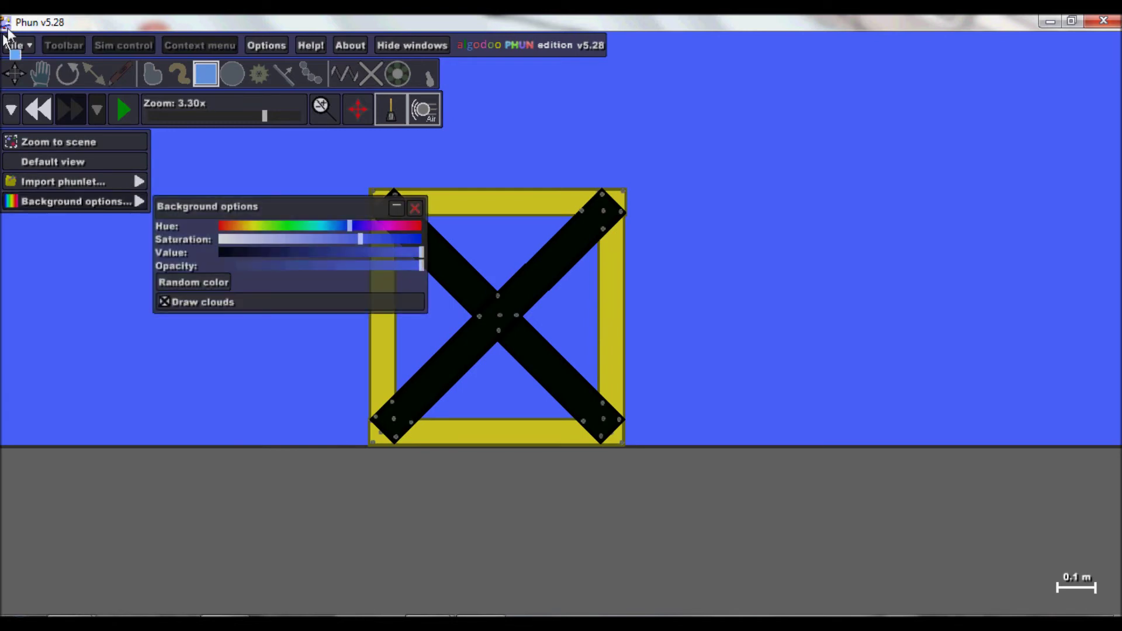
{"action": "left_click", "coordinate": [41, 70]}
{"action": "scroll", "coordinate": [325, 276], "scroll_direction": "down", "scroll_amount": 5}
- Run the simulation and lift the X box off the ground, then high into the sky
{"action": "key", "text": "space"}
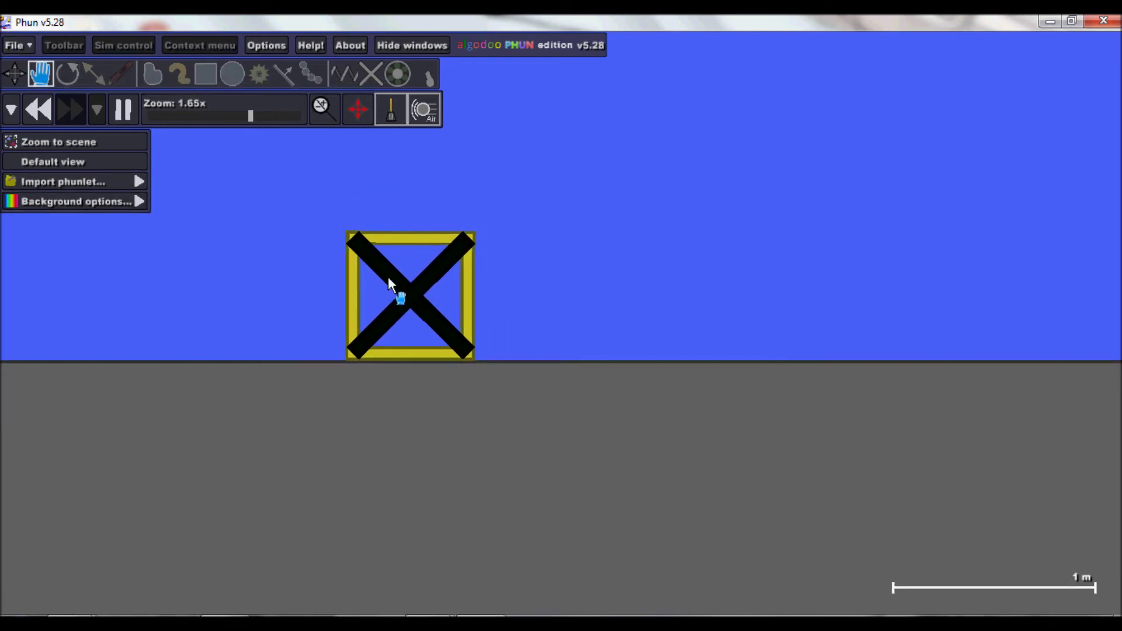
{"action": "scroll", "coordinate": [397, 257], "scroll_direction": "up", "scroll_amount": 3}
{"action": "scroll", "coordinate": [384, 444], "scroll_direction": "down", "scroll_amount": 6}
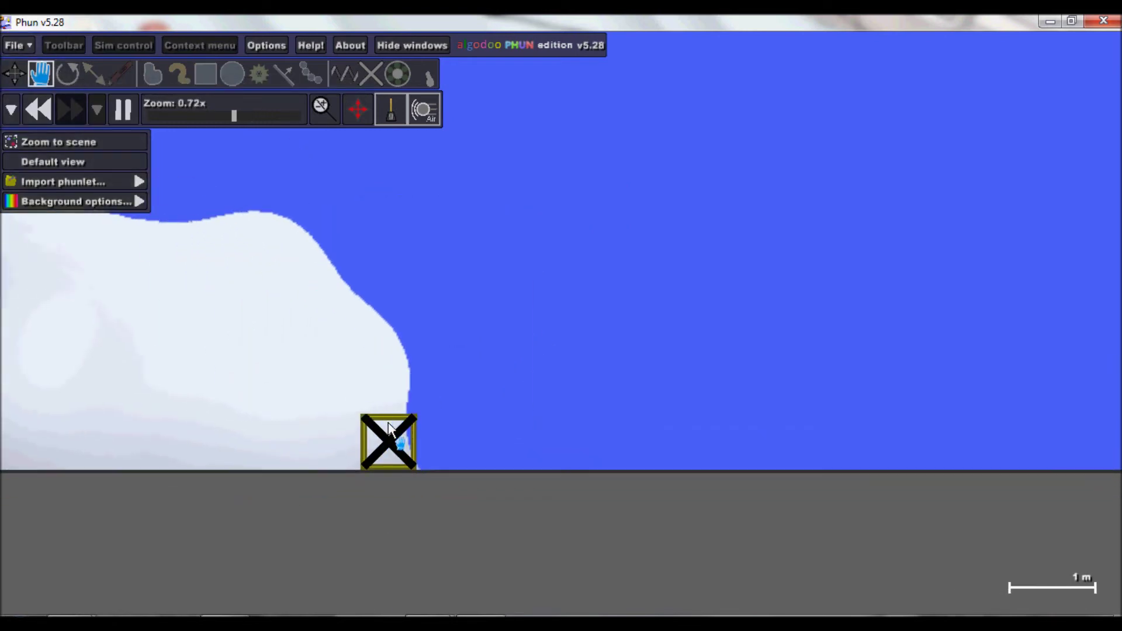
{"action": "left_click_drag", "start_coordinate": [384, 399], "coordinate": [359, 225]}
{"action": "scroll", "coordinate": [233, 429], "scroll_direction": "up", "scroll_amount": 5}
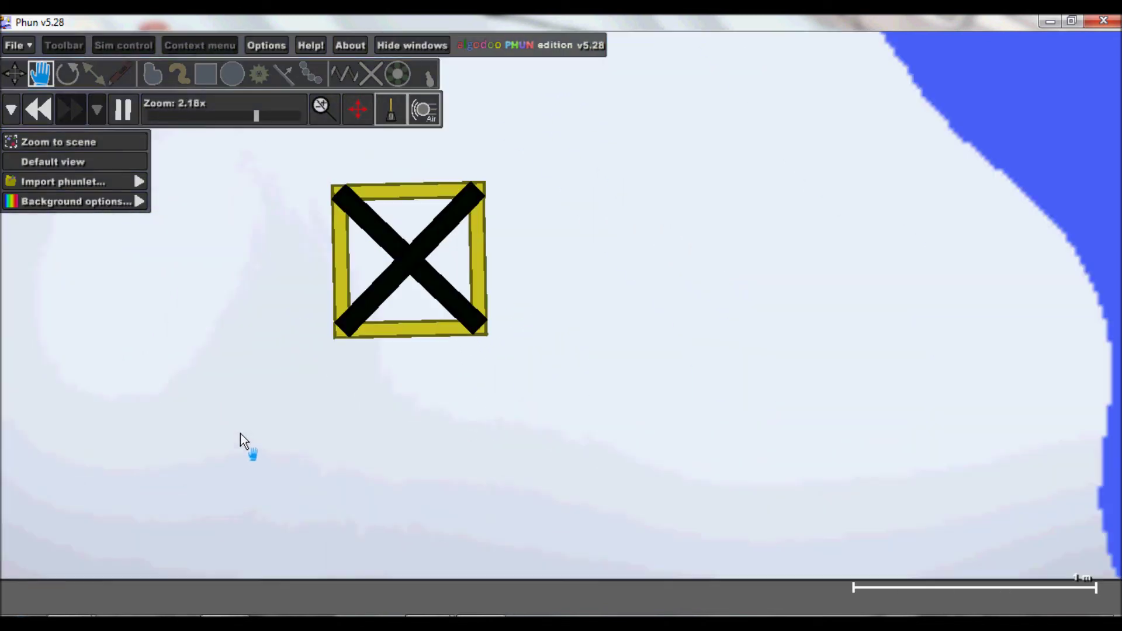
{"action": "scroll", "coordinate": [350, 525], "scroll_direction": "up", "scroll_amount": 3}
{"action": "scroll", "coordinate": [349, 281], "scroll_direction": "down", "scroll_amount": 6}
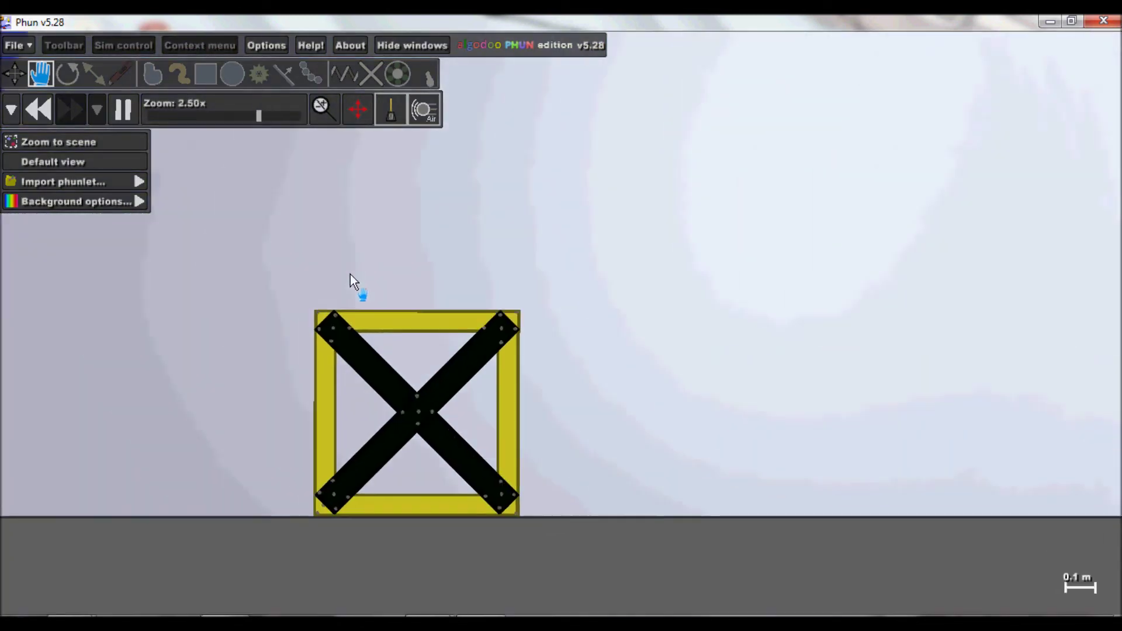
{"action": "scroll", "coordinate": [360, 344], "scroll_direction": "down", "scroll_amount": 3}
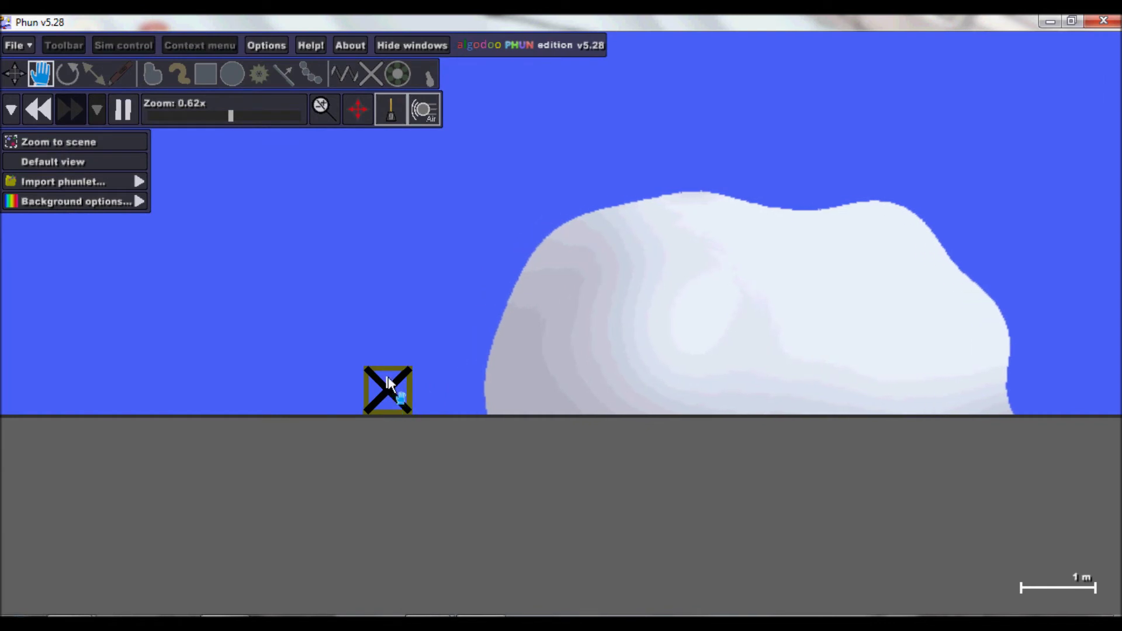
{"action": "left_click_drag", "start_coordinate": [383, 388], "coordinate": [377, 146]}
{"action": "scroll", "coordinate": [369, 374], "scroll_direction": "down", "scroll_amount": 3}
{"action": "scroll", "coordinate": [325, 416], "scroll_direction": "up", "scroll_amount": 5}
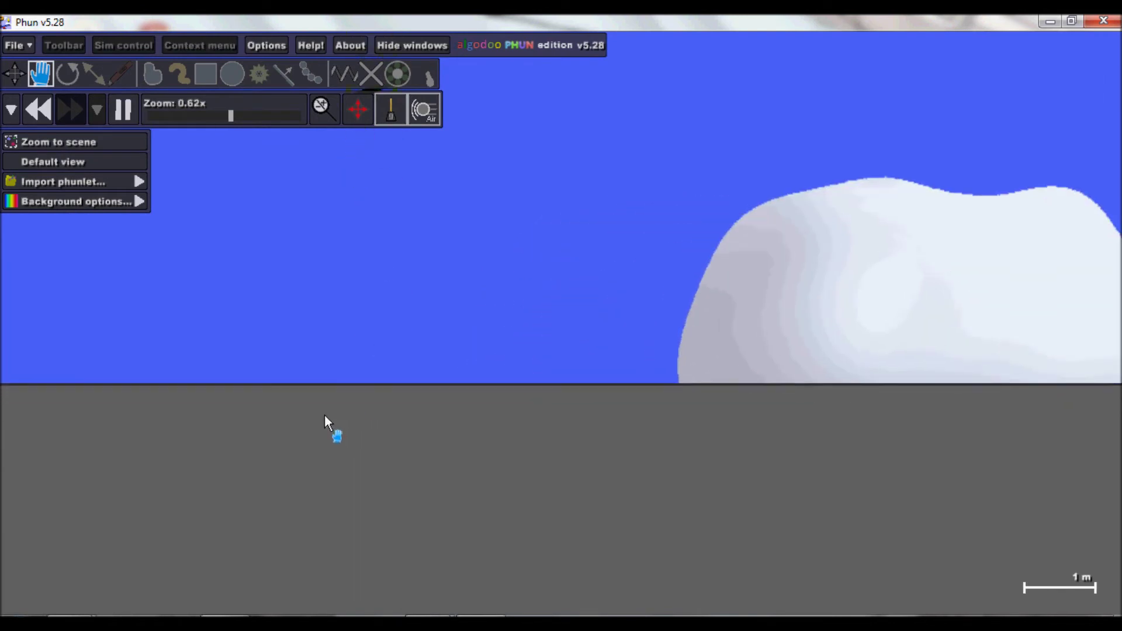
{"action": "scroll", "coordinate": [81, 275], "scroll_direction": "up", "scroll_amount": 3}
- Pull the falling box back to centre and throw it upward twice more
{"action": "left_click_drag", "start_coordinate": [81, 275], "coordinate": [542, 218]}
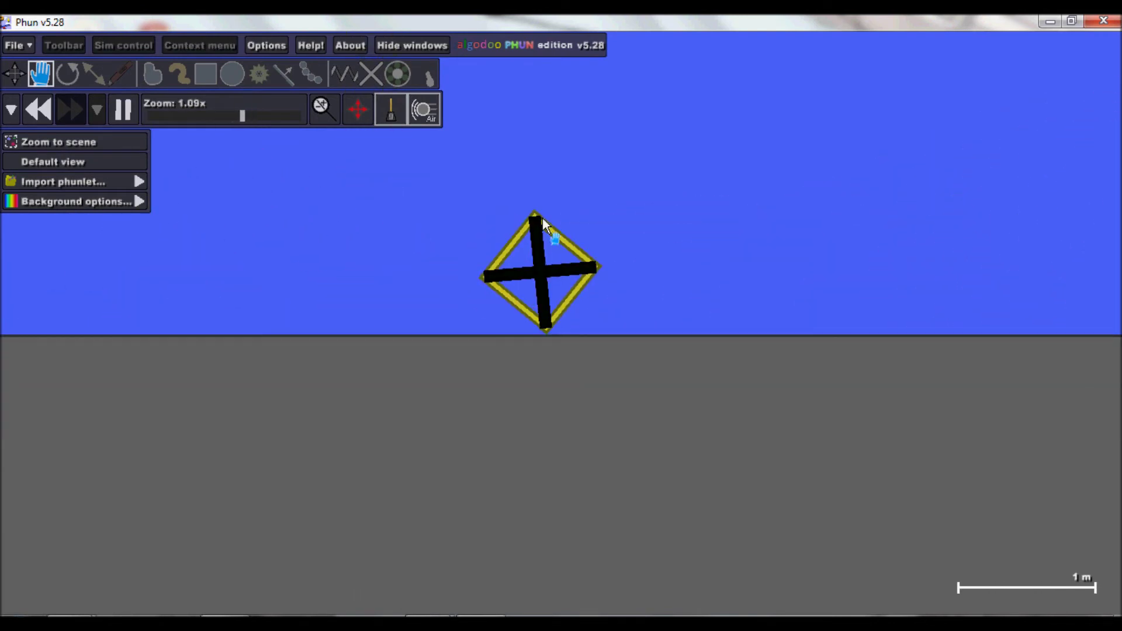
{"action": "scroll", "coordinate": [570, 286], "scroll_direction": "up", "scroll_amount": 2}
{"action": "scroll", "coordinate": [570, 286], "scroll_direction": "up", "scroll_amount": 4}
{"action": "scroll", "coordinate": [406, 141], "scroll_direction": "up", "scroll_amount": 3}
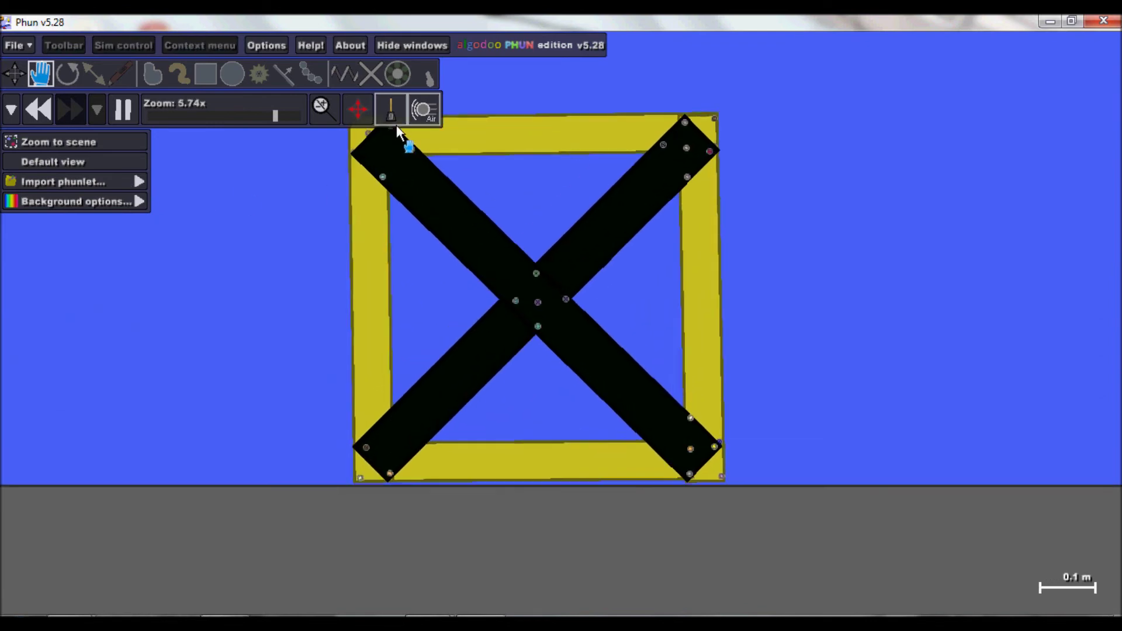
{"action": "scroll", "coordinate": [386, 149], "scroll_direction": "up", "scroll_amount": 1}
{"action": "scroll", "coordinate": [508, 169], "scroll_direction": "down", "scroll_amount": 4}
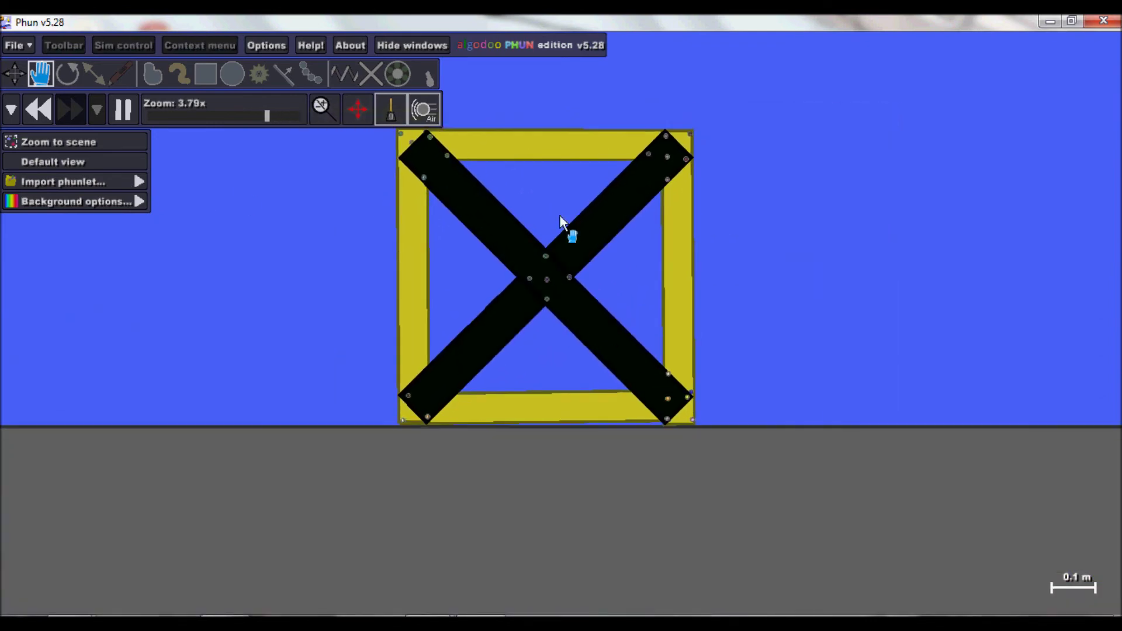
{"action": "scroll", "coordinate": [566, 307], "scroll_direction": "down", "scroll_amount": 4}
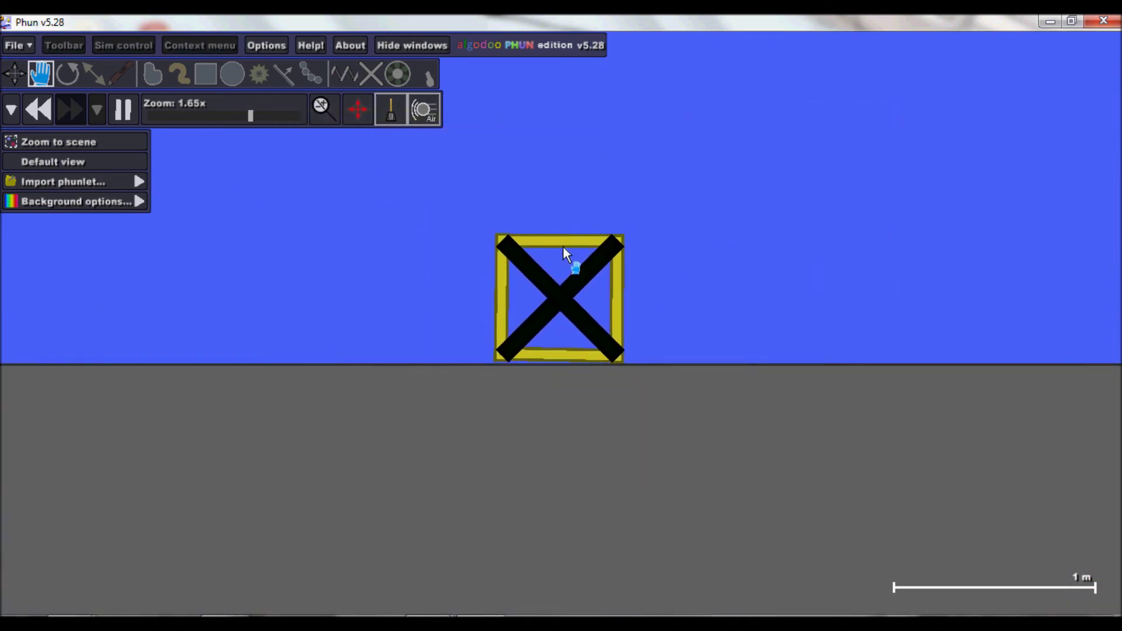
{"action": "scroll", "coordinate": [562, 247], "scroll_direction": "down", "scroll_amount": 3}
{"action": "scroll", "coordinate": [549, 329], "scroll_direction": "down", "scroll_amount": 3}
{"action": "left_click_drag", "start_coordinate": [552, 318], "coordinate": [536, 210]}
{"action": "scroll", "coordinate": [507, 409], "scroll_direction": "down", "scroll_amount": 5}
{"action": "scroll", "coordinate": [459, 401], "scroll_direction": "up", "scroll_amount": 7}
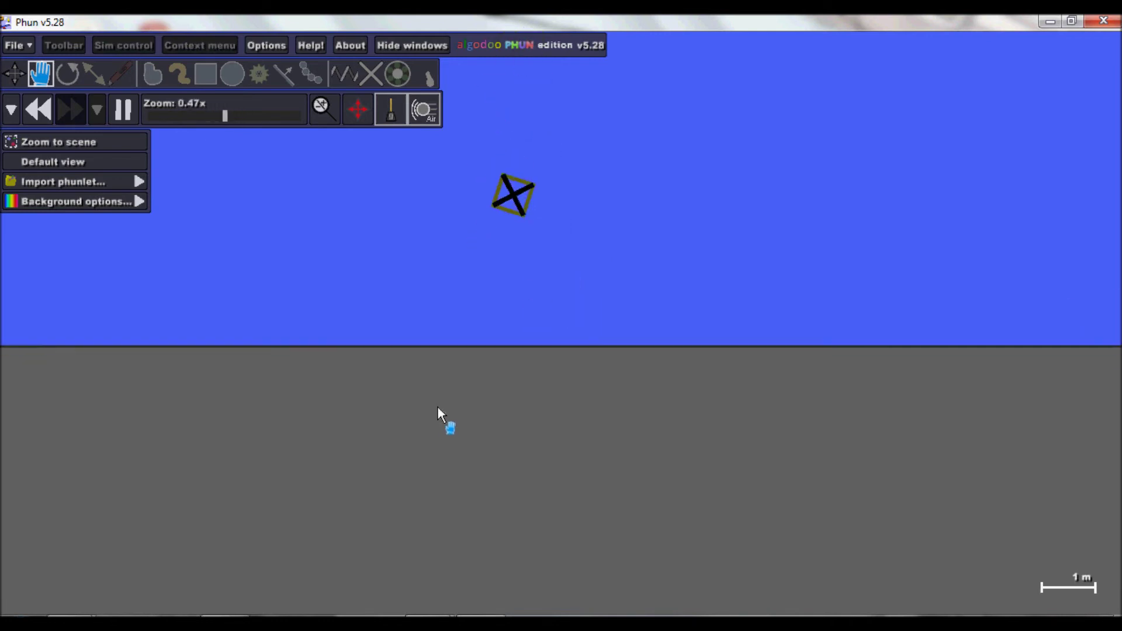
{"action": "scroll", "coordinate": [581, 245], "scroll_direction": "up", "scroll_amount": 9}
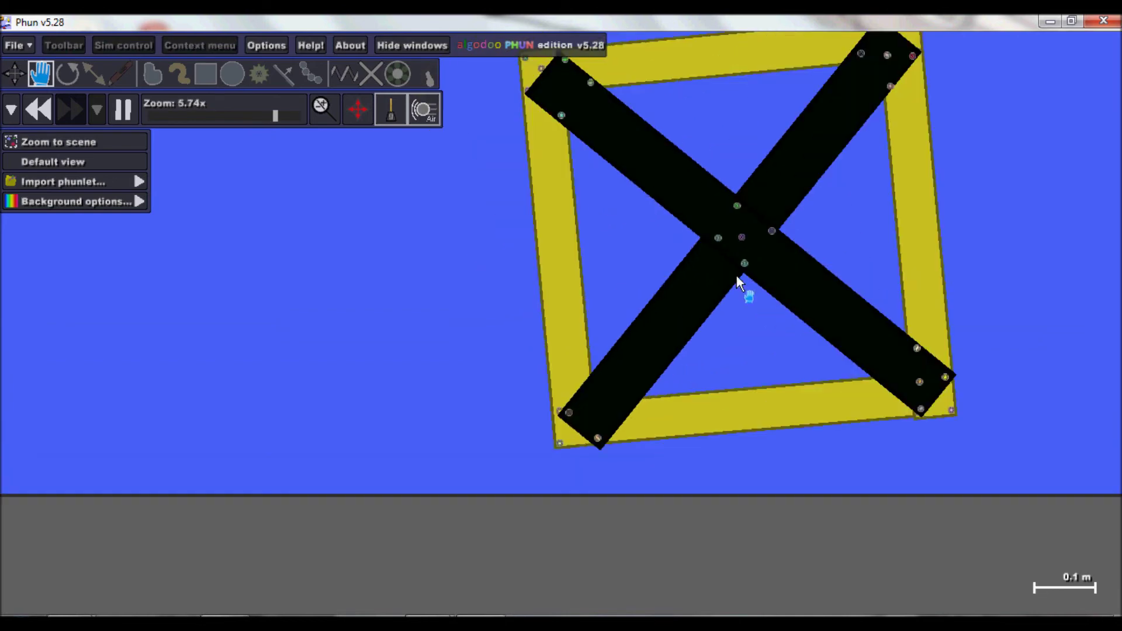
{"action": "scroll", "coordinate": [288, 377], "scroll_direction": "down", "scroll_amount": 14}
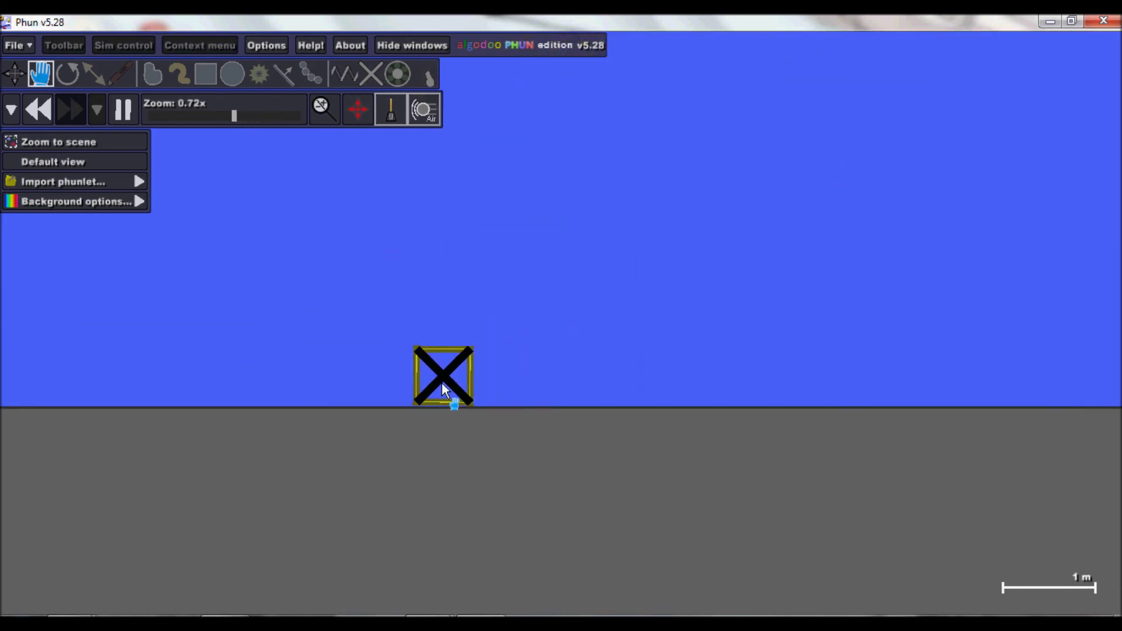
{"action": "left_click_drag", "start_coordinate": [442, 362], "coordinate": [466, 167]}
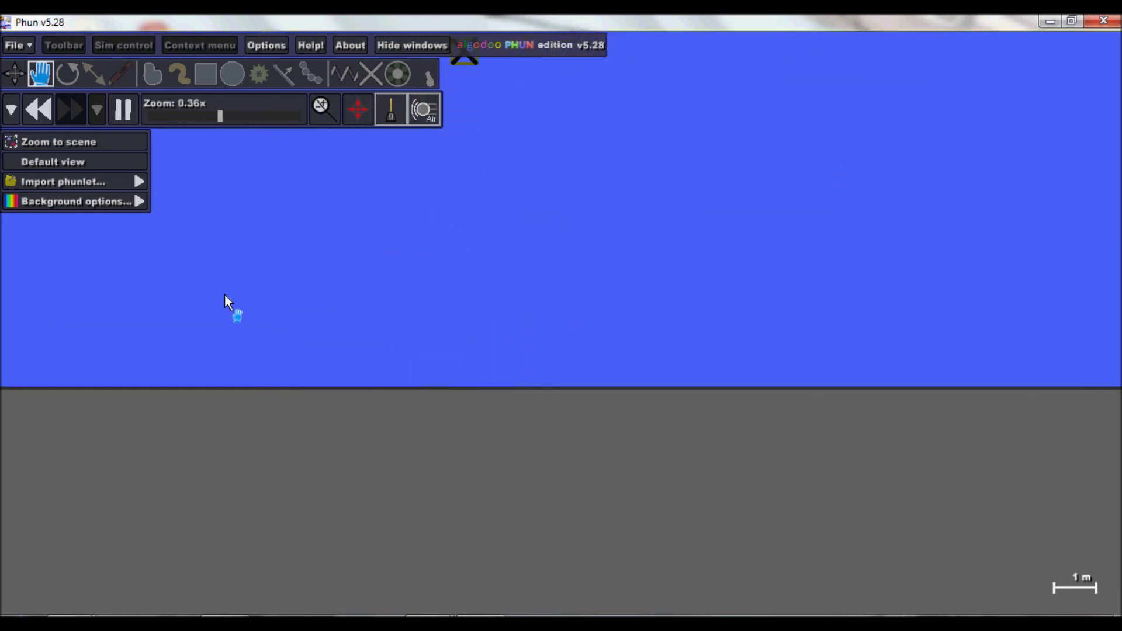
{"action": "scroll", "coordinate": [306, 300], "scroll_direction": "down", "scroll_amount": 2}
{"action": "scroll", "coordinate": [394, 330], "scroll_direction": "up", "scroll_amount": 5}
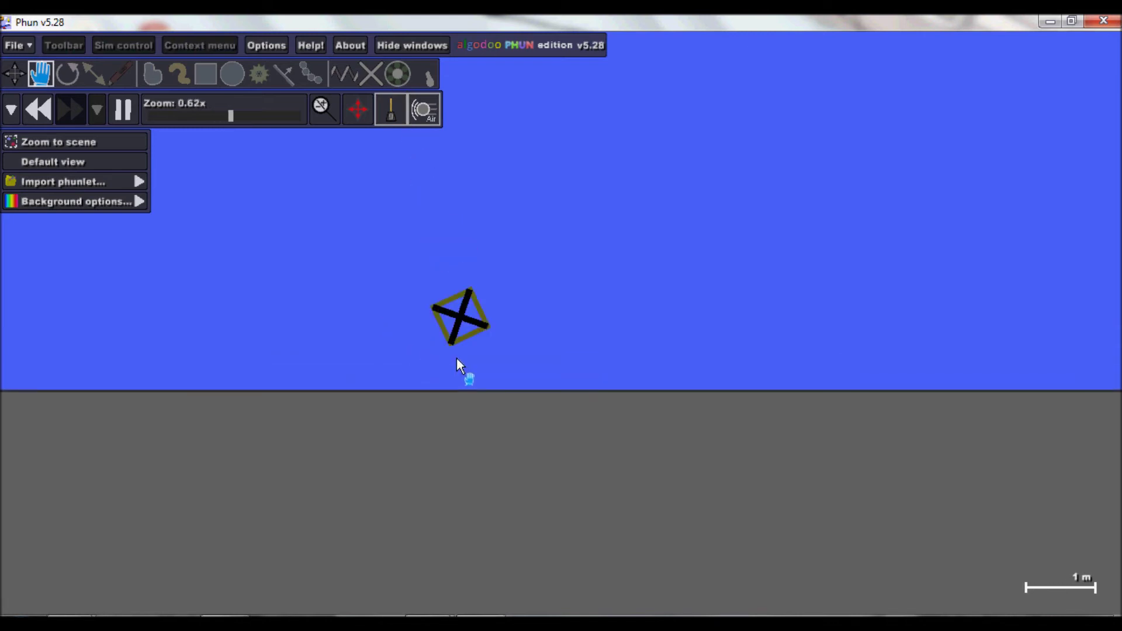
{"action": "scroll", "coordinate": [546, 362], "scroll_direction": "up", "scroll_amount": 6}
{"action": "scroll", "coordinate": [375, 270], "scroll_direction": "down", "scroll_amount": 5}
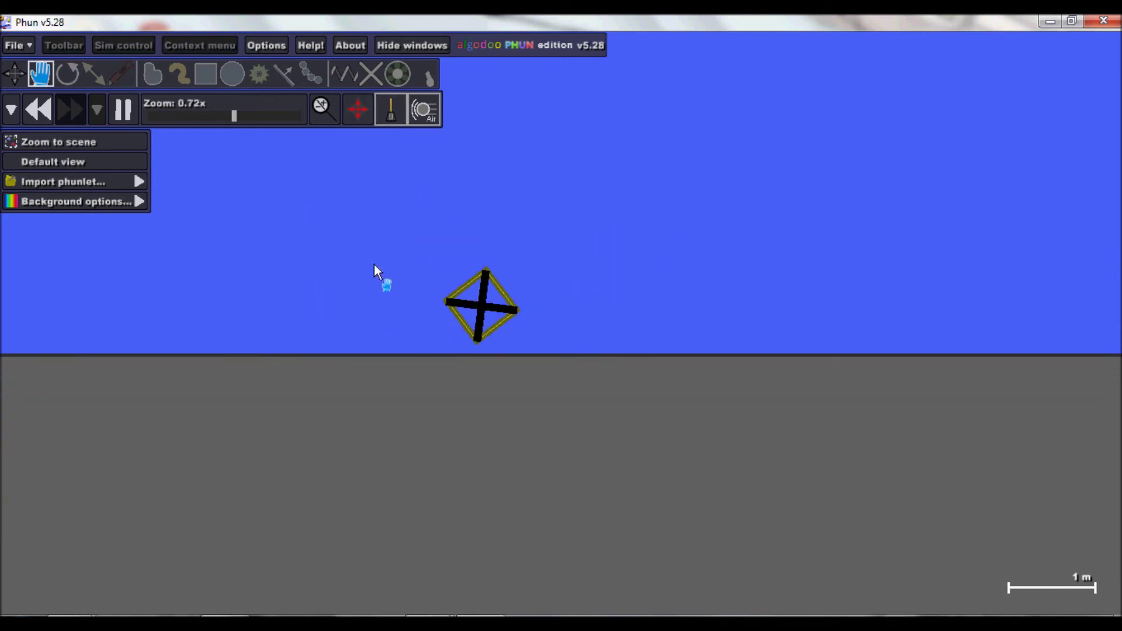
{"action": "scroll", "coordinate": [548, 303], "scroll_direction": "up", "scroll_amount": 3}
{"action": "scroll", "coordinate": [549, 304], "scroll_direction": "up", "scroll_amount": 8}
{"action": "scroll", "coordinate": [399, 292], "scroll_direction": "down", "scroll_amount": 6}
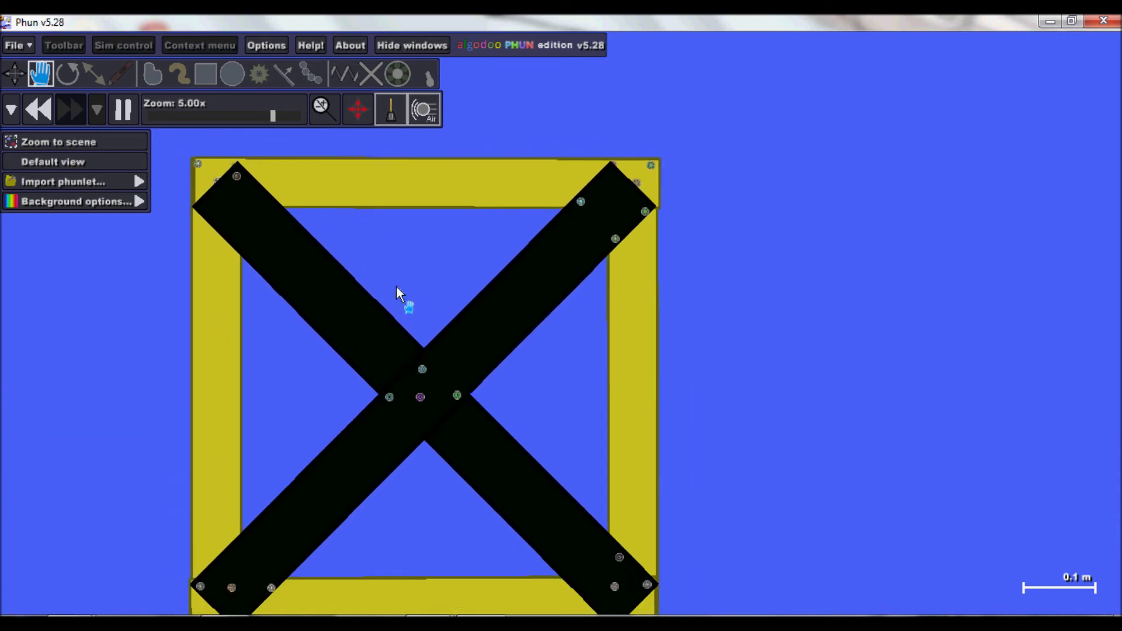
{"action": "scroll", "coordinate": [514, 409], "scroll_direction": "down", "scroll_amount": 2}
{"action": "scroll", "coordinate": [500, 394], "scroll_direction": "down", "scroll_amount": 3}
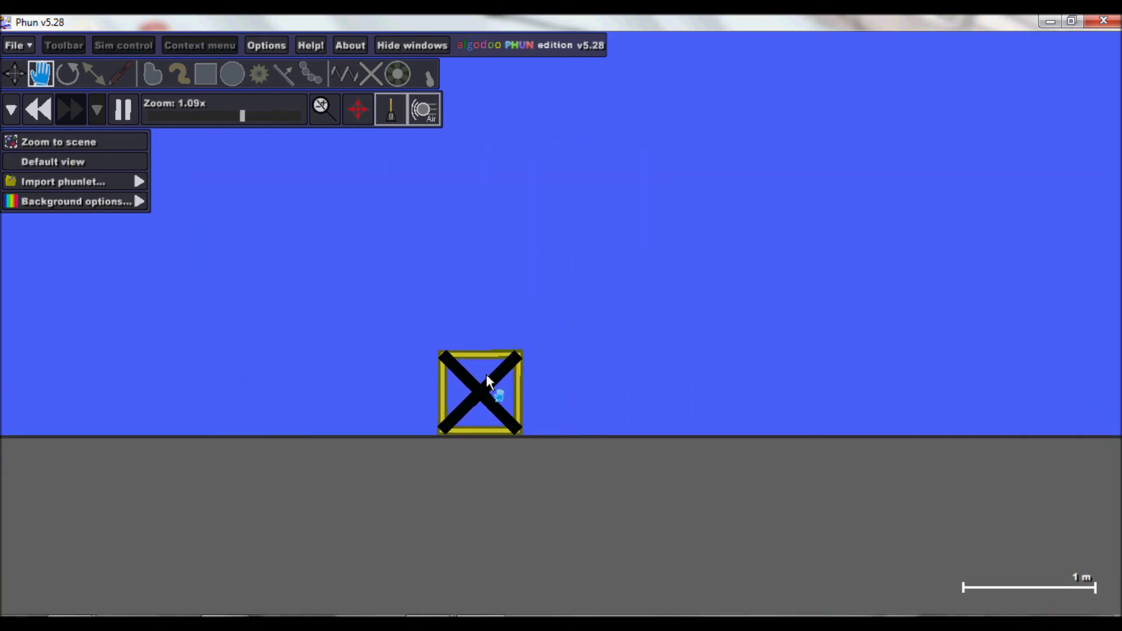
- Lift the X box high to drop it, then fling it upward again
{"action": "left_click_drag", "start_coordinate": [488, 382], "coordinate": [489, 31]}
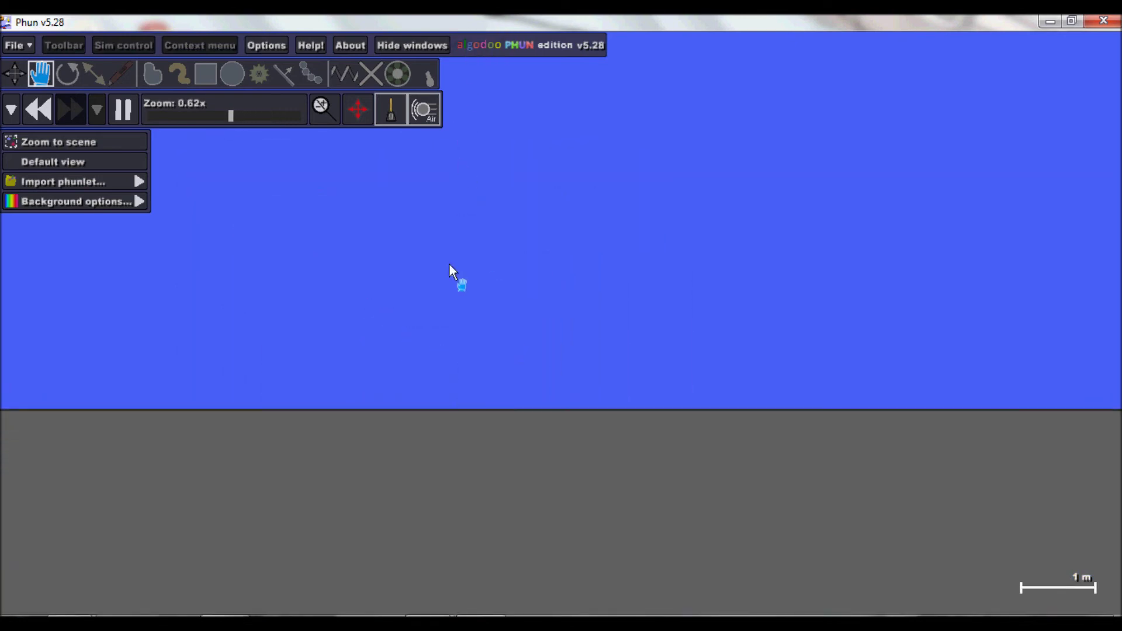
{"action": "scroll", "coordinate": [462, 333], "scroll_direction": "down", "scroll_amount": 2}
{"action": "scroll", "coordinate": [464, 368], "scroll_direction": "up", "scroll_amount": 6}
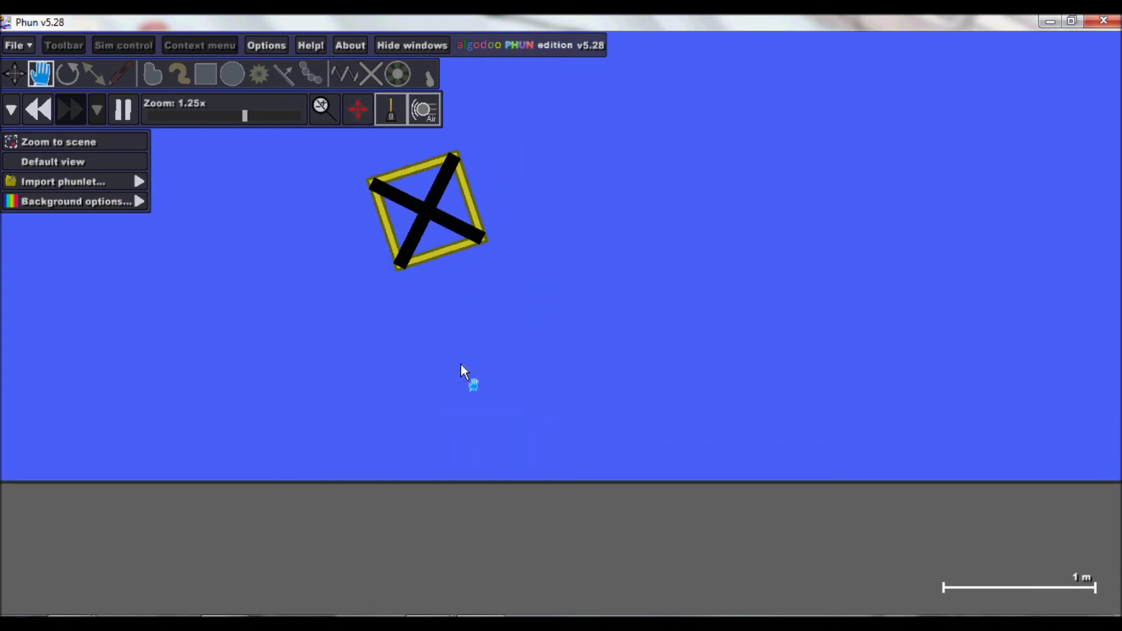
{"action": "scroll", "coordinate": [251, 471], "scroll_direction": "up", "scroll_amount": 4}
{"action": "scroll", "coordinate": [245, 532], "scroll_direction": "up", "scroll_amount": 5}
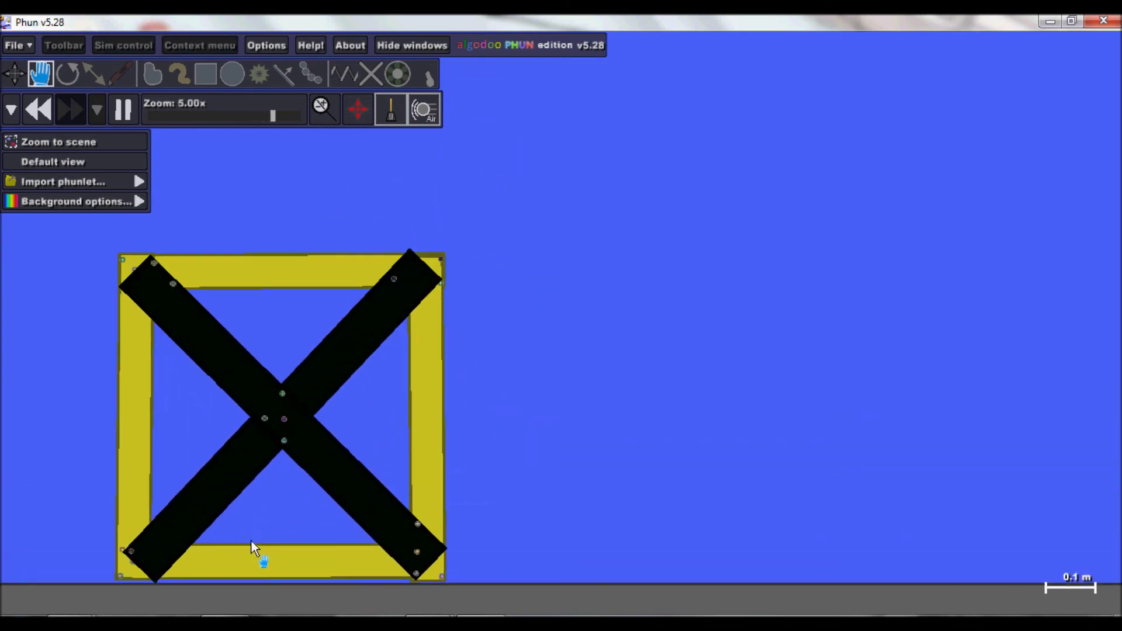
{"action": "scroll", "coordinate": [327, 560], "scroll_direction": "down", "scroll_amount": 9}
{"action": "scroll", "coordinate": [361, 537], "scroll_direction": "down", "scroll_amount": 3}
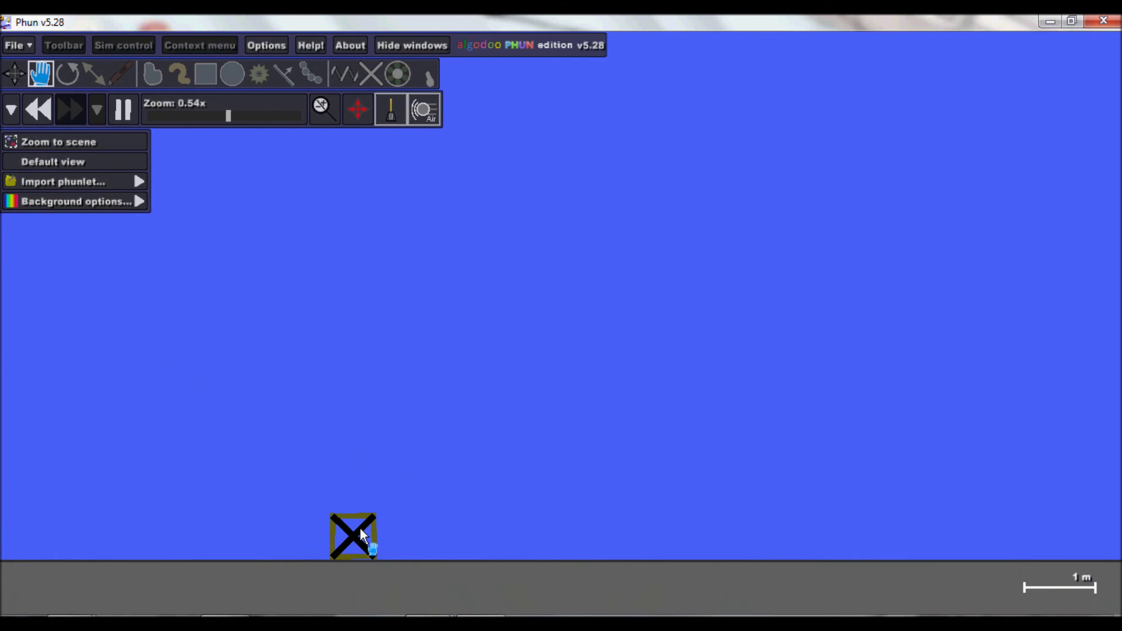
{"action": "left_click_drag", "start_coordinate": [360, 529], "coordinate": [345, 287]}
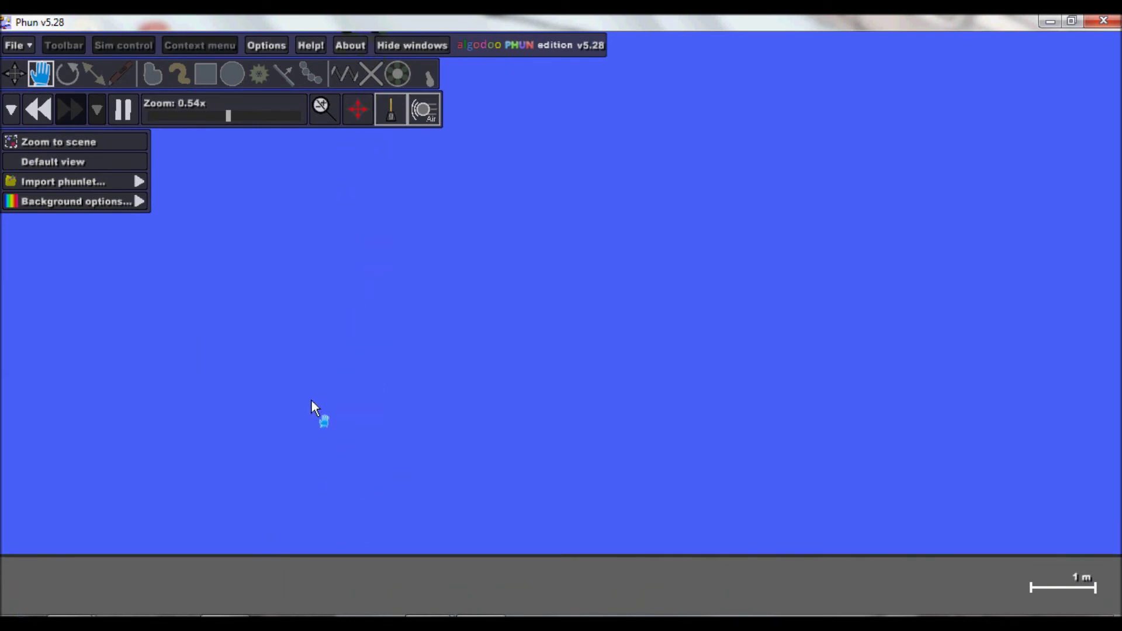
{"action": "scroll", "coordinate": [712, 518], "scroll_direction": "up", "scroll_amount": 4}
{"action": "scroll", "coordinate": [362, 324], "scroll_direction": "down", "scroll_amount": 2}
{"action": "scroll", "coordinate": [444, 391], "scroll_direction": "up", "scroll_amount": 2}
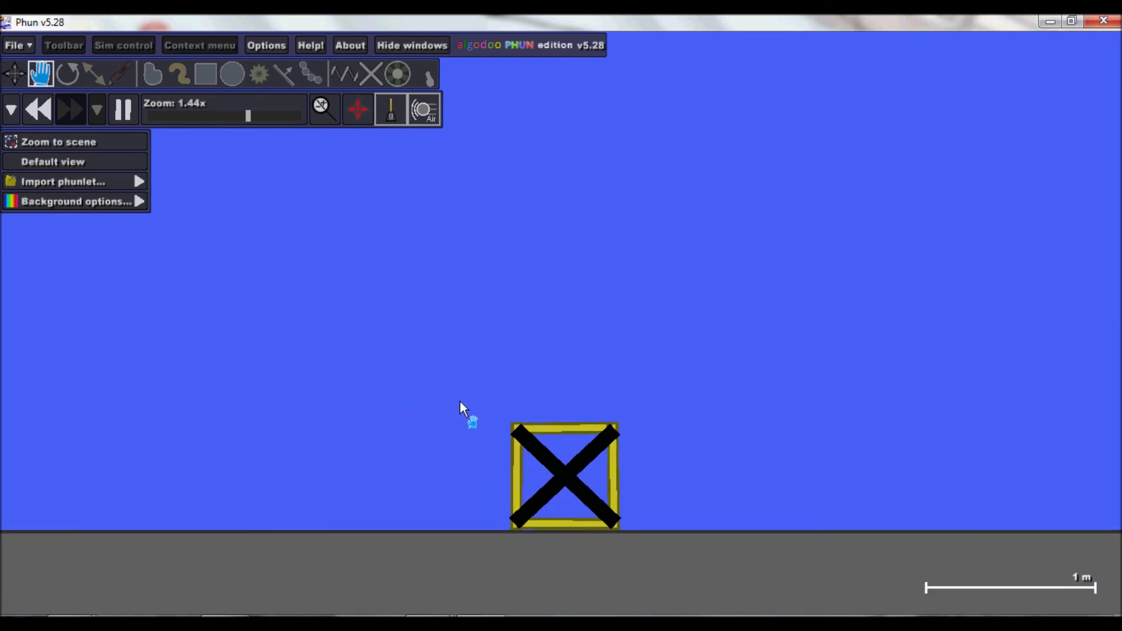
{"action": "scroll", "coordinate": [707, 528], "scroll_direction": "down", "scroll_amount": 7}
{"action": "scroll", "coordinate": [772, 546], "scroll_direction": "up", "scroll_amount": 13}
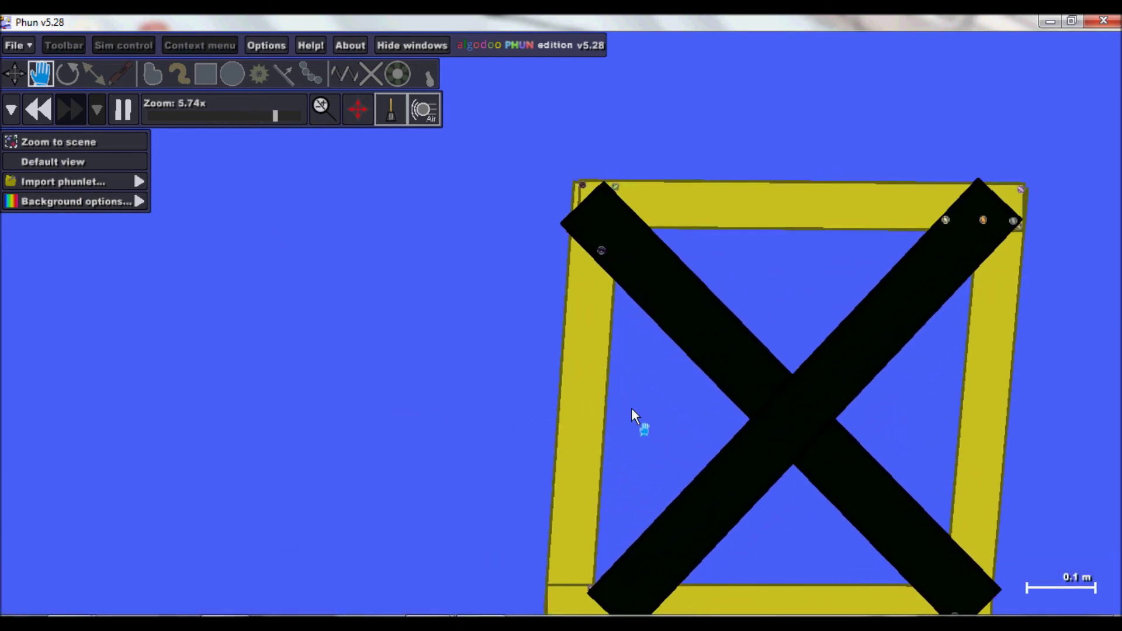
{"action": "scroll", "coordinate": [672, 520], "scroll_direction": "down", "scroll_amount": 3}
{"action": "scroll", "coordinate": [693, 528], "scroll_direction": "up", "scroll_amount": 3}
{"action": "scroll", "coordinate": [491, 511], "scroll_direction": "down", "scroll_amount": 2}
{"action": "scroll", "coordinate": [526, 502], "scroll_direction": "down", "scroll_amount": 9}
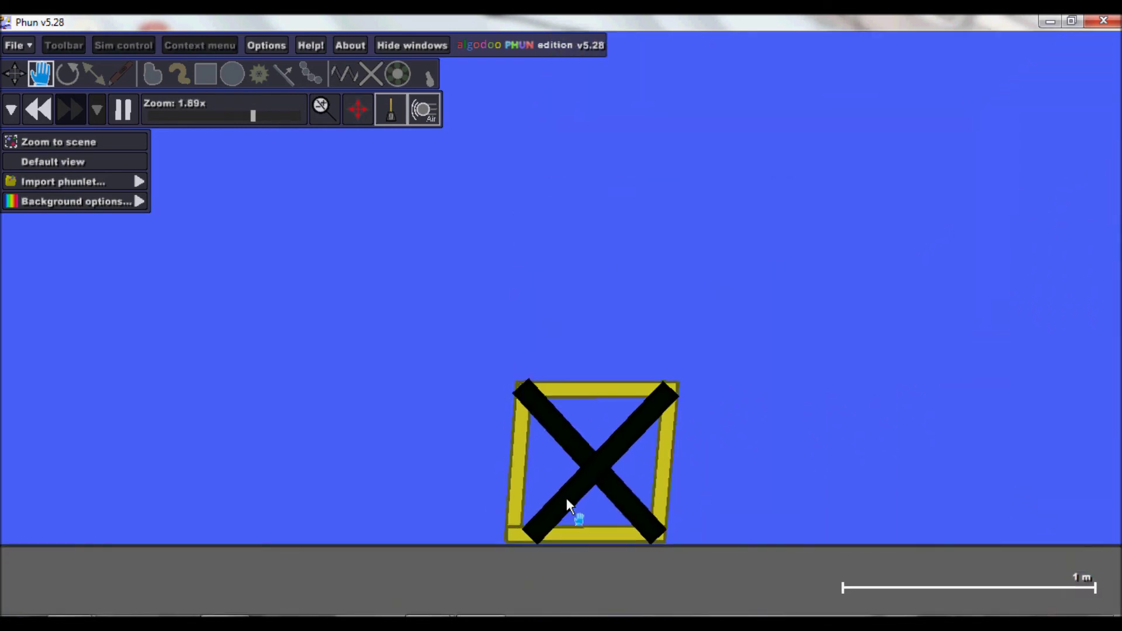
- Fling the box skyward twice more and pull it by its bottom bar, then undo that drag
{"action": "left_click_drag", "start_coordinate": [589, 469], "coordinate": [570, 233]}
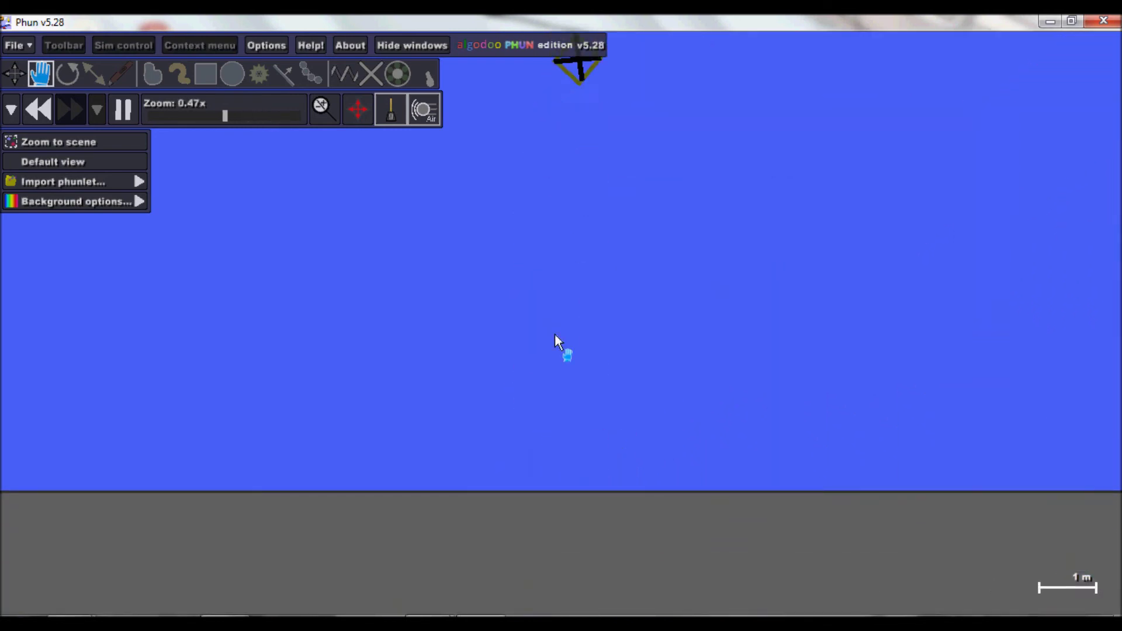
{"action": "scroll", "coordinate": [544, 443], "scroll_direction": "down", "scroll_amount": 2}
{"action": "scroll", "coordinate": [542, 437], "scroll_direction": "up", "scroll_amount": 3}
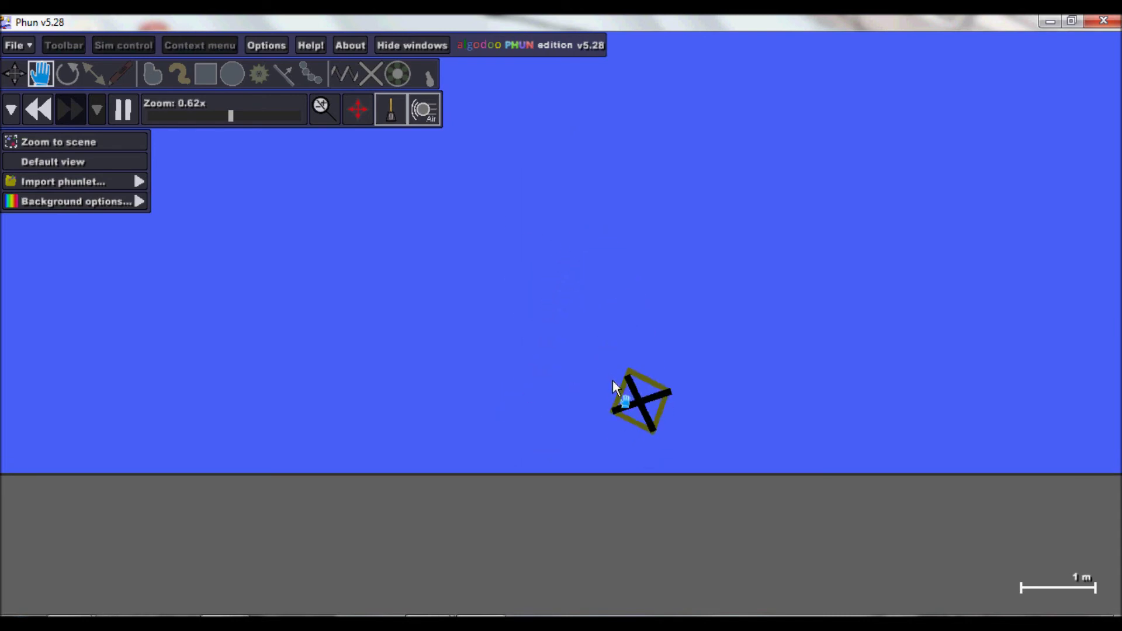
{"action": "scroll", "coordinate": [651, 440], "scroll_direction": "up", "scroll_amount": 6}
{"action": "scroll", "coordinate": [473, 456], "scroll_direction": "up", "scroll_amount": 3}
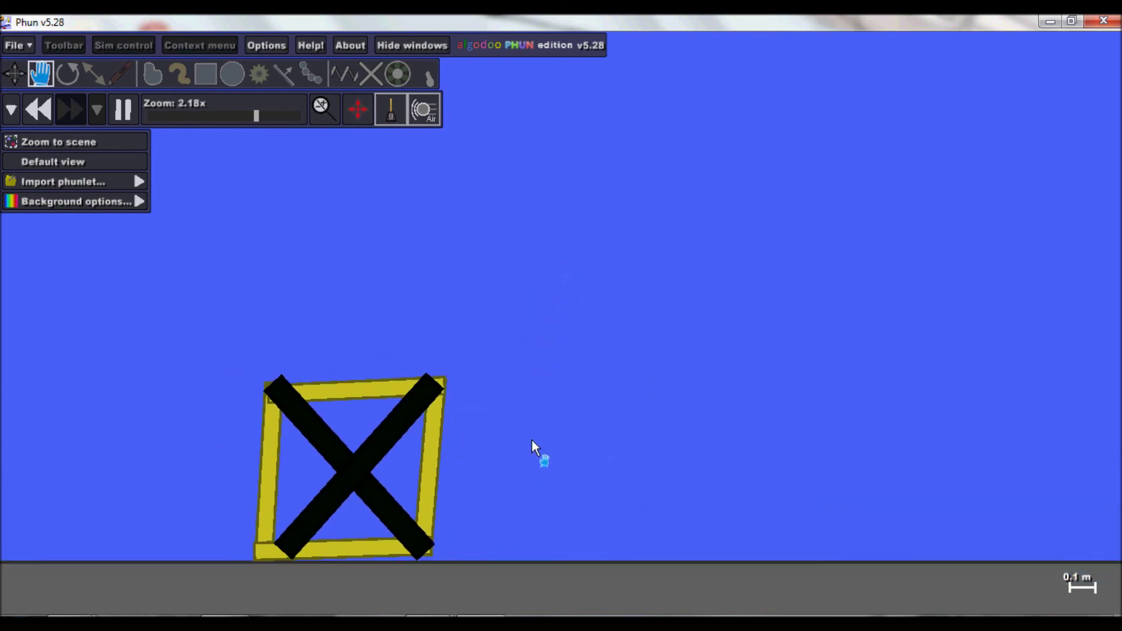
{"action": "scroll", "coordinate": [429, 233], "scroll_direction": "down", "scroll_amount": 3}
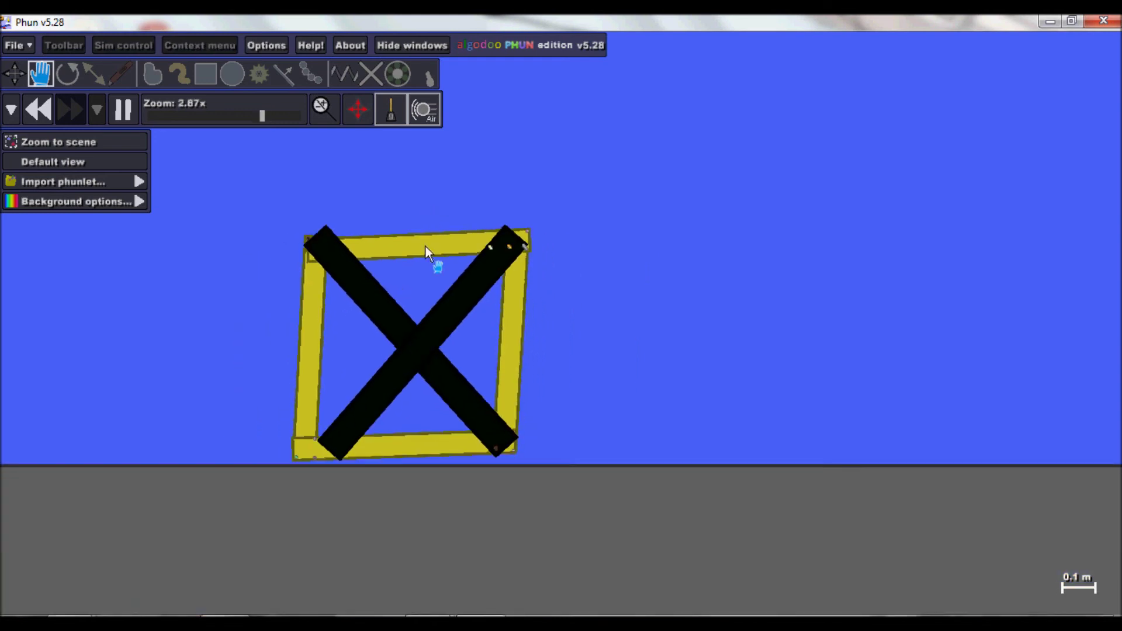
{"action": "scroll", "coordinate": [507, 317], "scroll_direction": "down", "scroll_amount": 3}
{"action": "scroll", "coordinate": [507, 318], "scroll_direction": "down", "scroll_amount": 6}
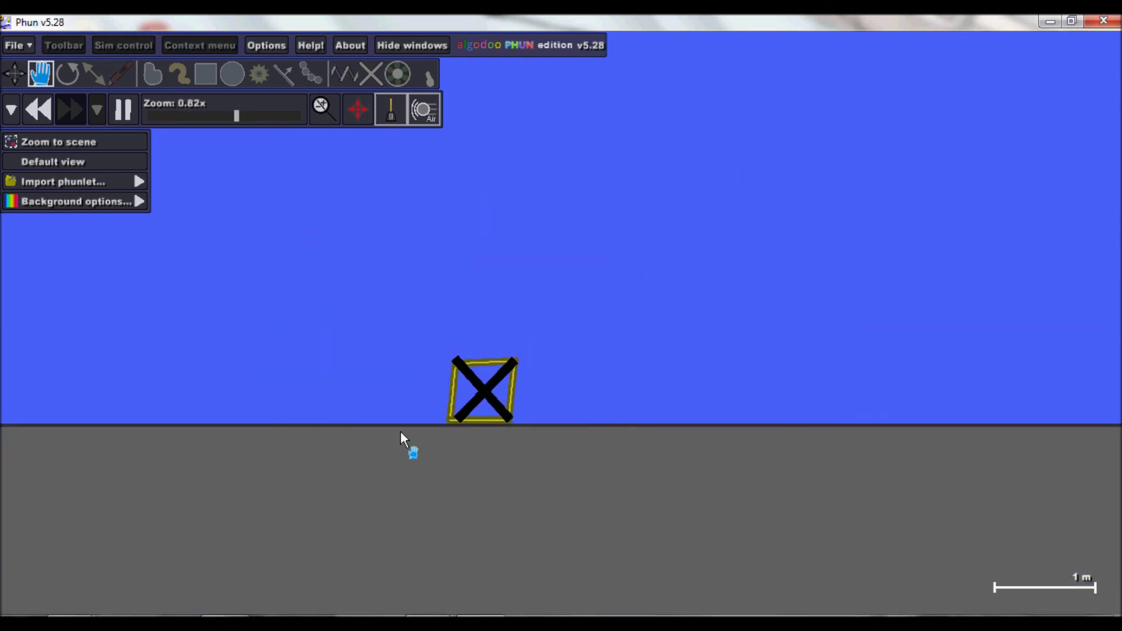
{"action": "left_click_drag", "start_coordinate": [473, 379], "coordinate": [501, 186]}
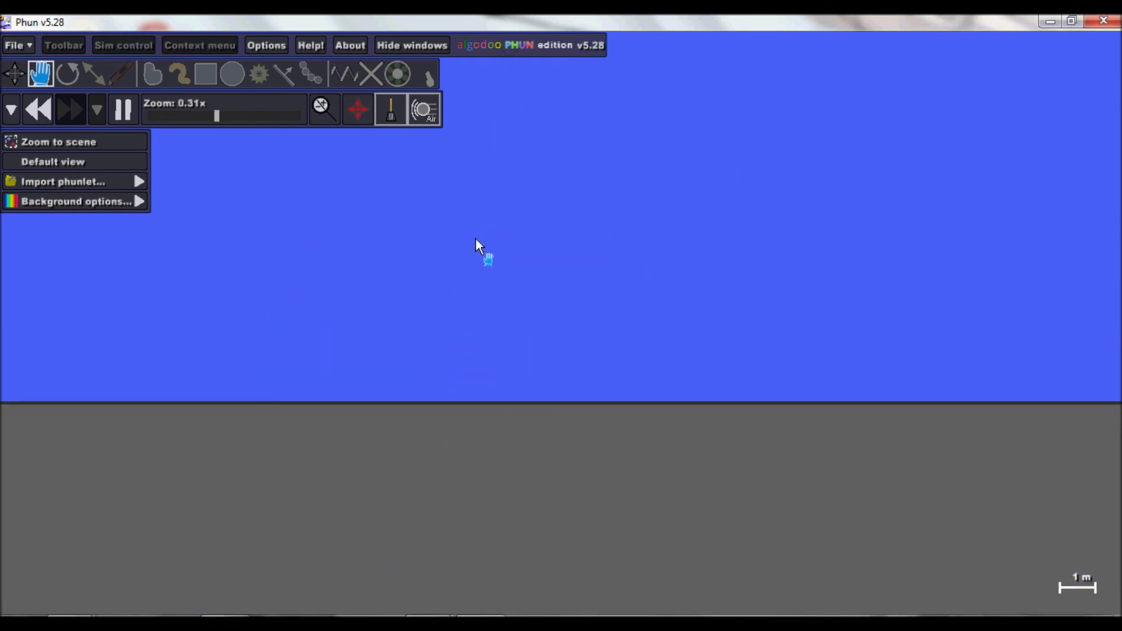
{"action": "scroll", "coordinate": [488, 387], "scroll_direction": "down", "scroll_amount": 5}
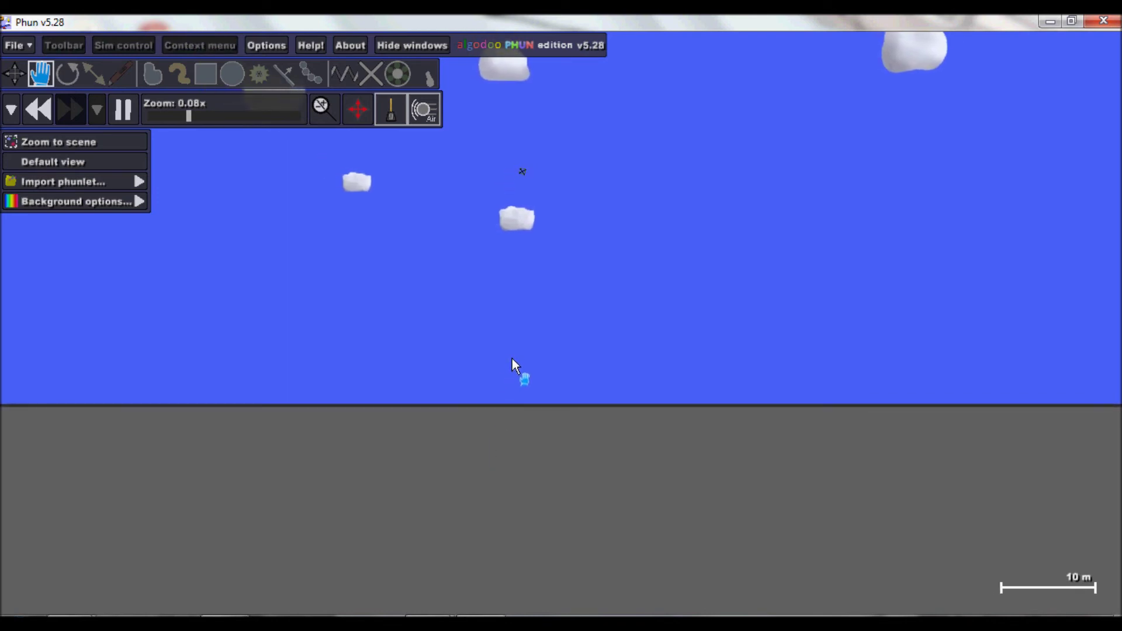
{"action": "scroll", "coordinate": [545, 387], "scroll_direction": "up", "scroll_amount": 3}
{"action": "scroll", "coordinate": [546, 386], "scroll_direction": "up", "scroll_amount": 3}
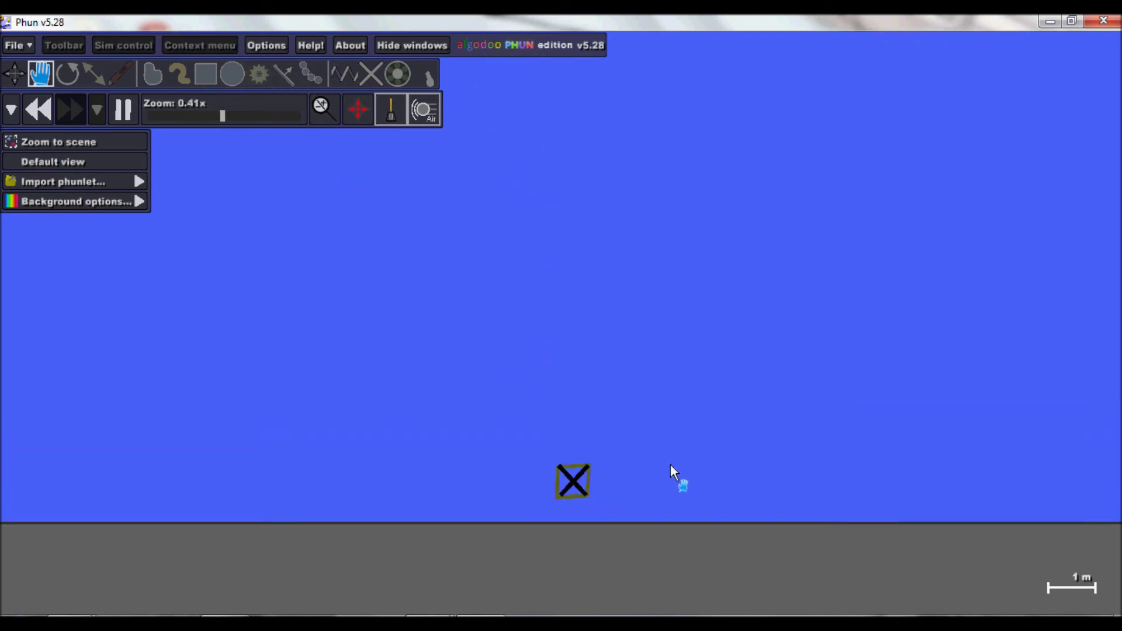
{"action": "scroll", "coordinate": [934, 237], "scroll_direction": "down", "scroll_amount": 2}
{"action": "scroll", "coordinate": [487, 431], "scroll_direction": "up", "scroll_amount": 8}
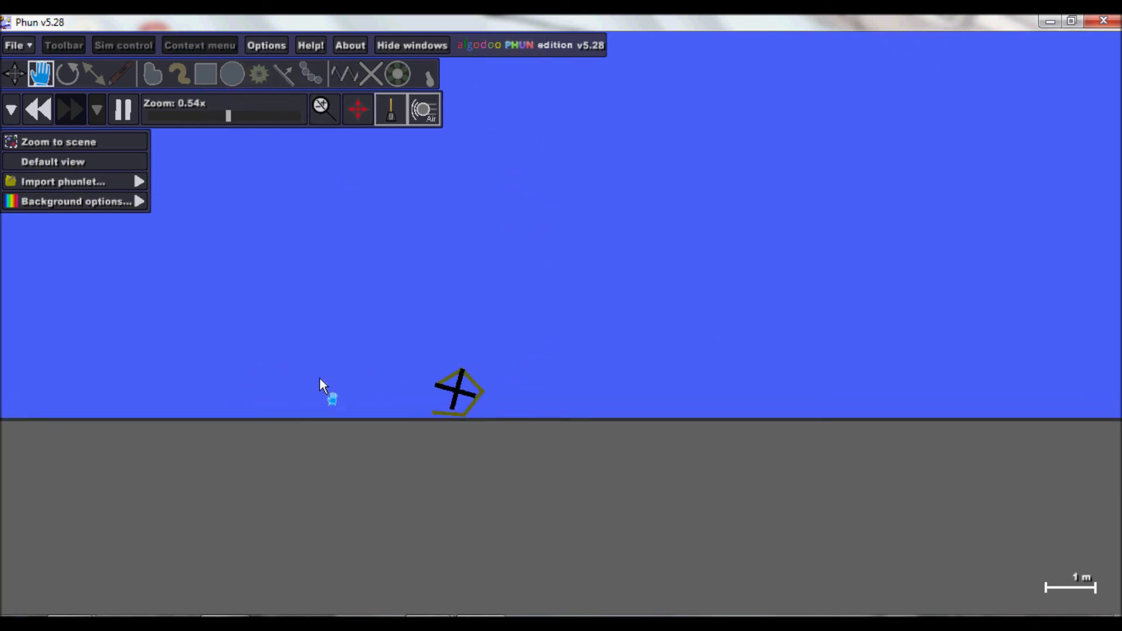
{"action": "left_click_drag", "start_coordinate": [478, 442], "coordinate": [392, 139]}
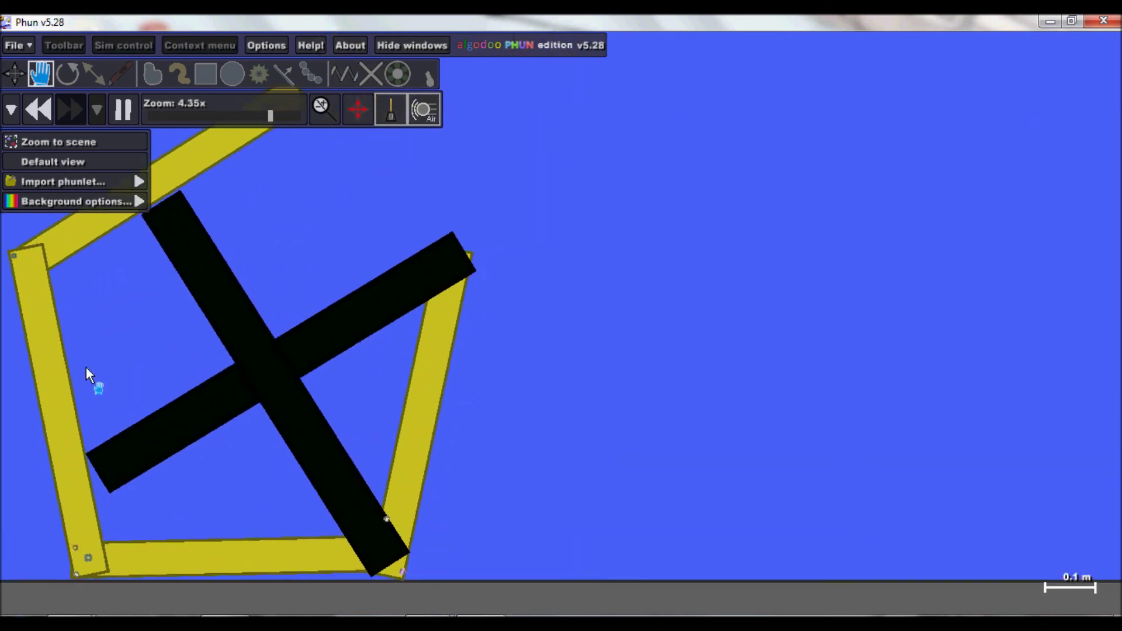
{"action": "left_click", "coordinate": [32, 108]}
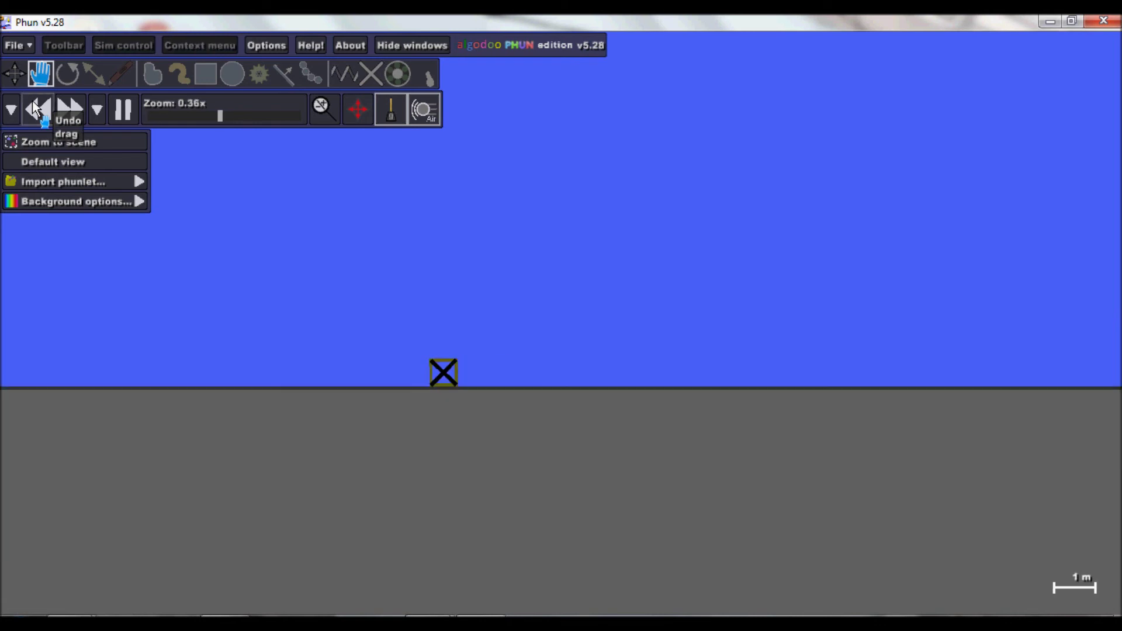
- Import the Breakable box.phz phunlet so its slatted wooden crate becomes the scene
{"action": "mouse_move", "coordinate": [87, 181]}
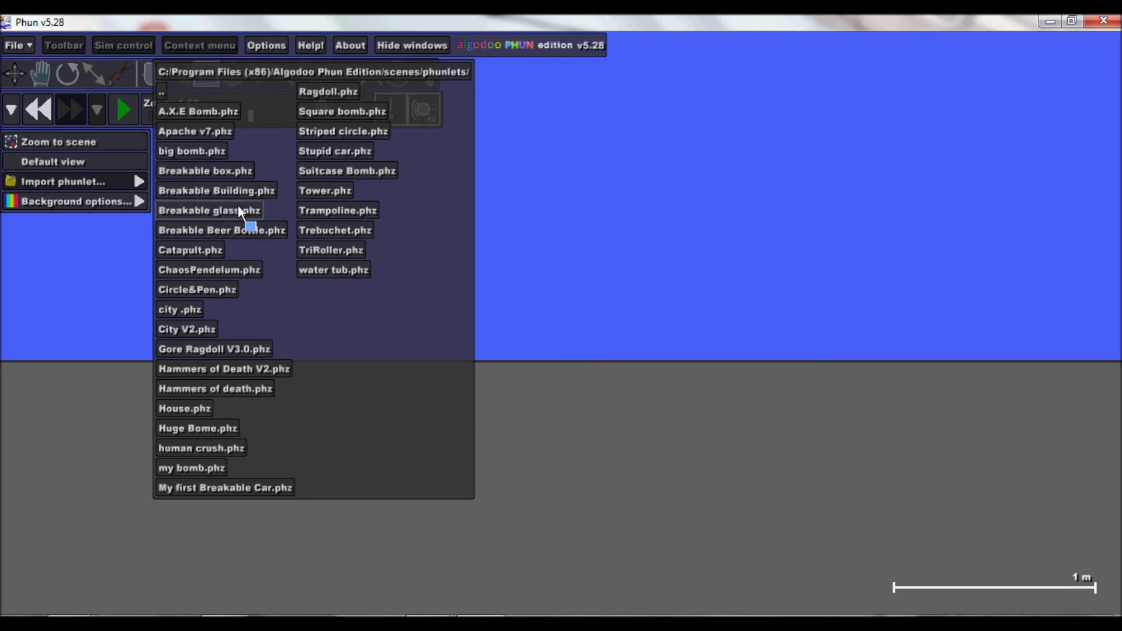
{"action": "left_click", "coordinate": [220, 170]}
{"action": "scroll", "coordinate": [346, 293], "scroll_direction": "down", "scroll_amount": 4}
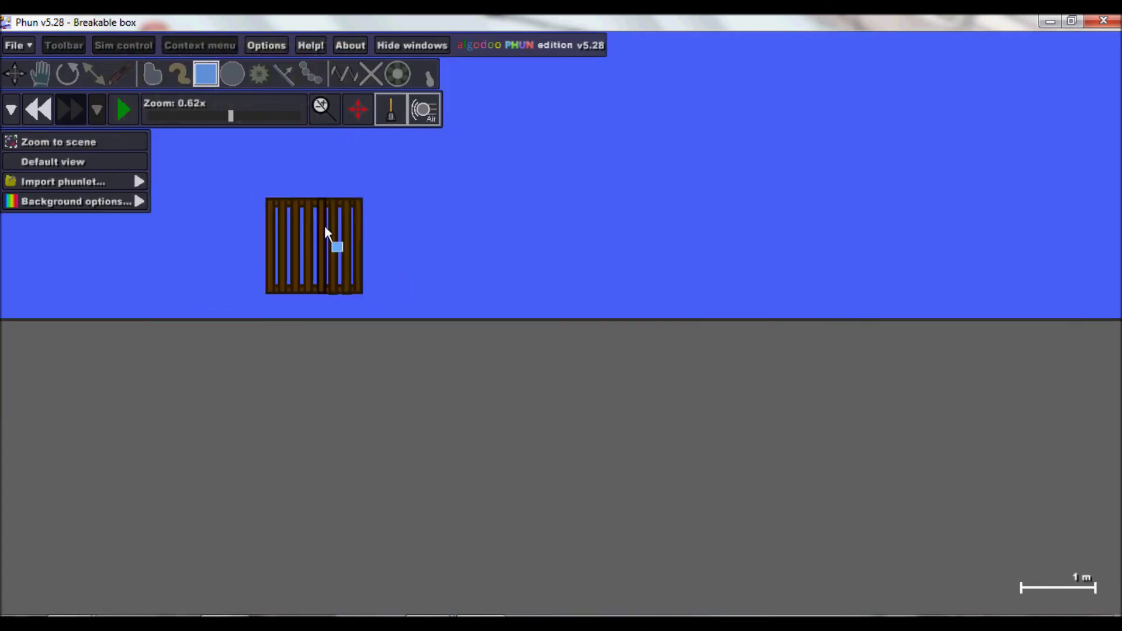
{"action": "scroll", "coordinate": [244, 185], "scroll_direction": "up", "scroll_amount": 2}
- Box-select all 90 crate pieces to inspect their Hinges and Collision settings, then switch to the Drag tool
{"action": "left_click_drag", "start_coordinate": [280, 182], "coordinate": [721, 461]}
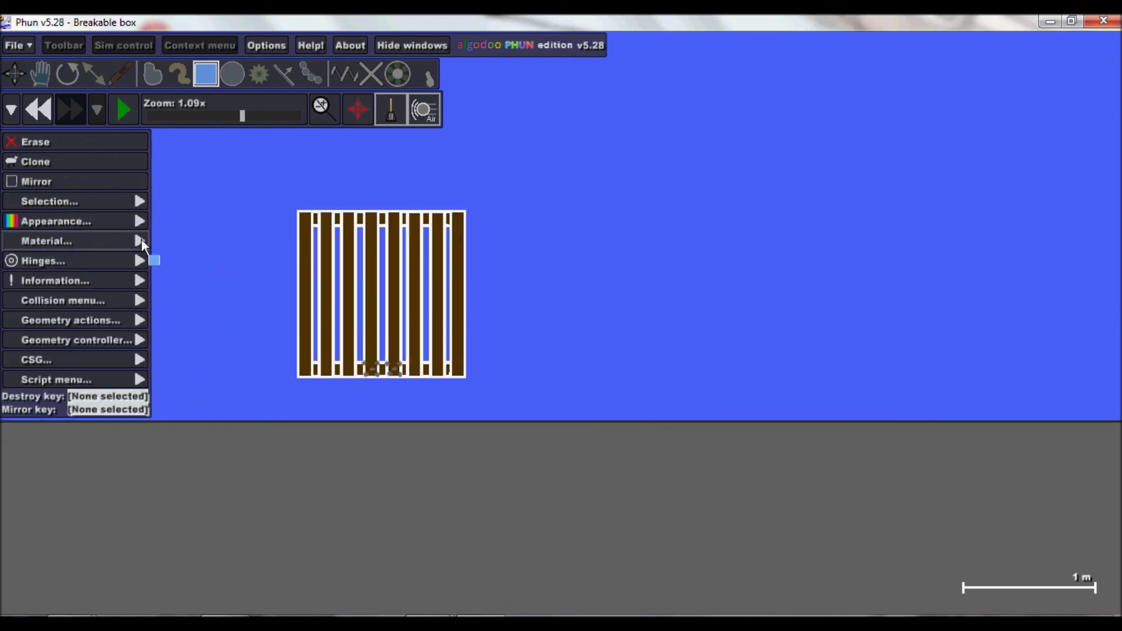
{"action": "left_click", "coordinate": [69, 262]}
{"action": "left_click", "coordinate": [69, 301]}
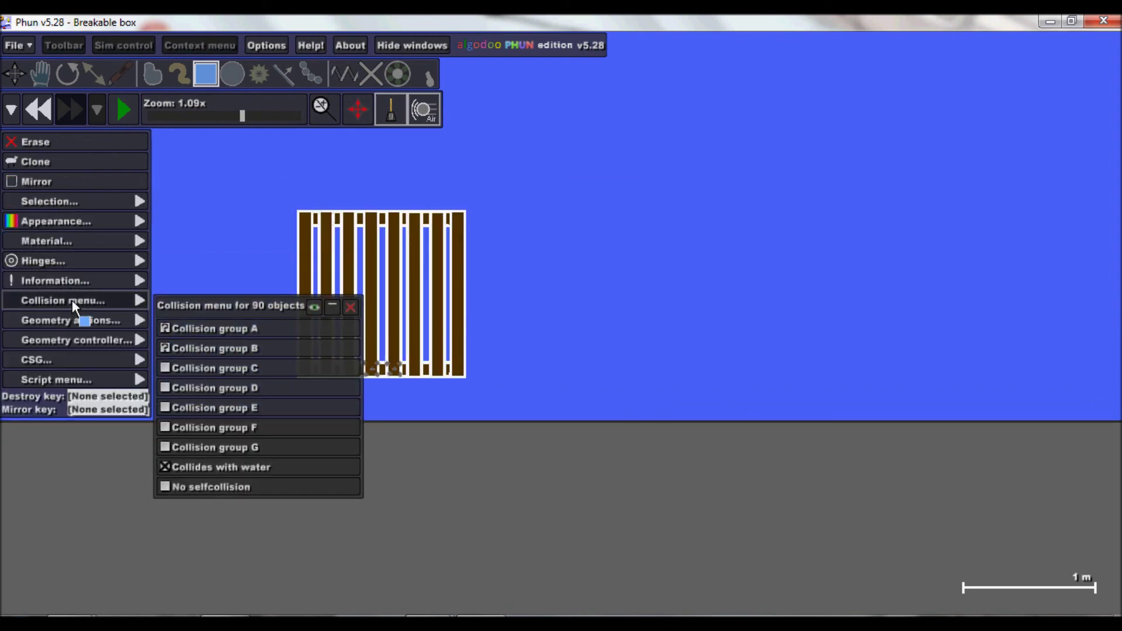
{"action": "scroll", "coordinate": [212, 261], "scroll_direction": "up", "scroll_amount": 2}
{"action": "scroll", "coordinate": [212, 255], "scroll_direction": "up", "scroll_amount": 2}
{"action": "left_click", "coordinate": [292, 232]}
{"action": "scroll", "coordinate": [293, 233], "scroll_direction": "down", "scroll_amount": 3}
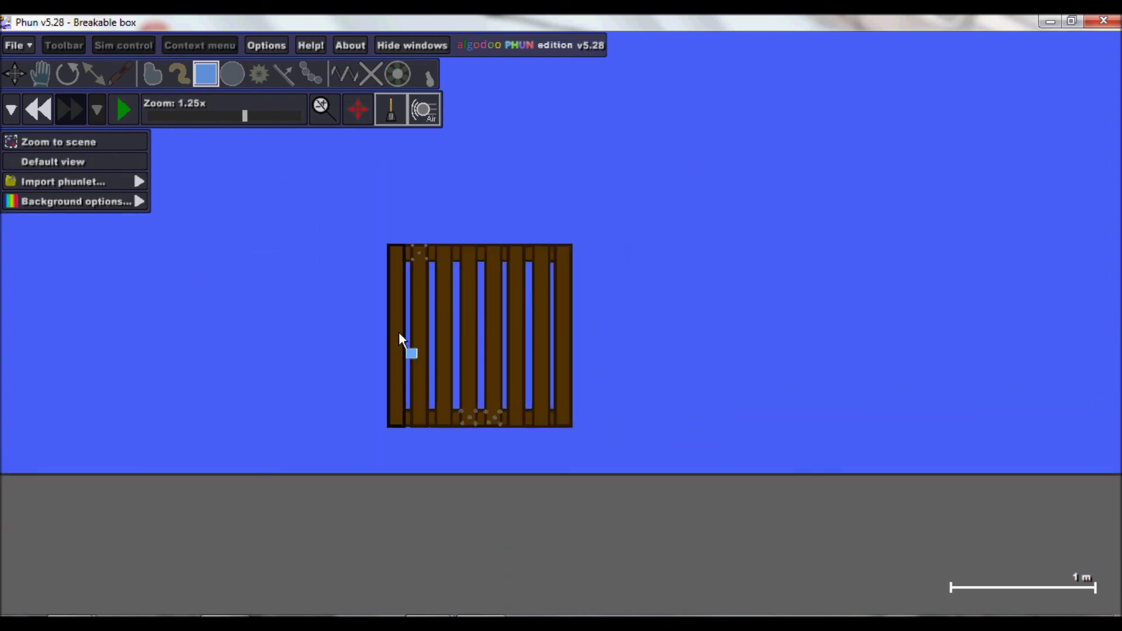
{"action": "scroll", "coordinate": [401, 338], "scroll_direction": "up", "scroll_amount": 5}
{"action": "scroll", "coordinate": [458, 363], "scroll_direction": "down", "scroll_amount": 3}
{"action": "scroll", "coordinate": [247, 274], "scroll_direction": "up", "scroll_amount": 3}
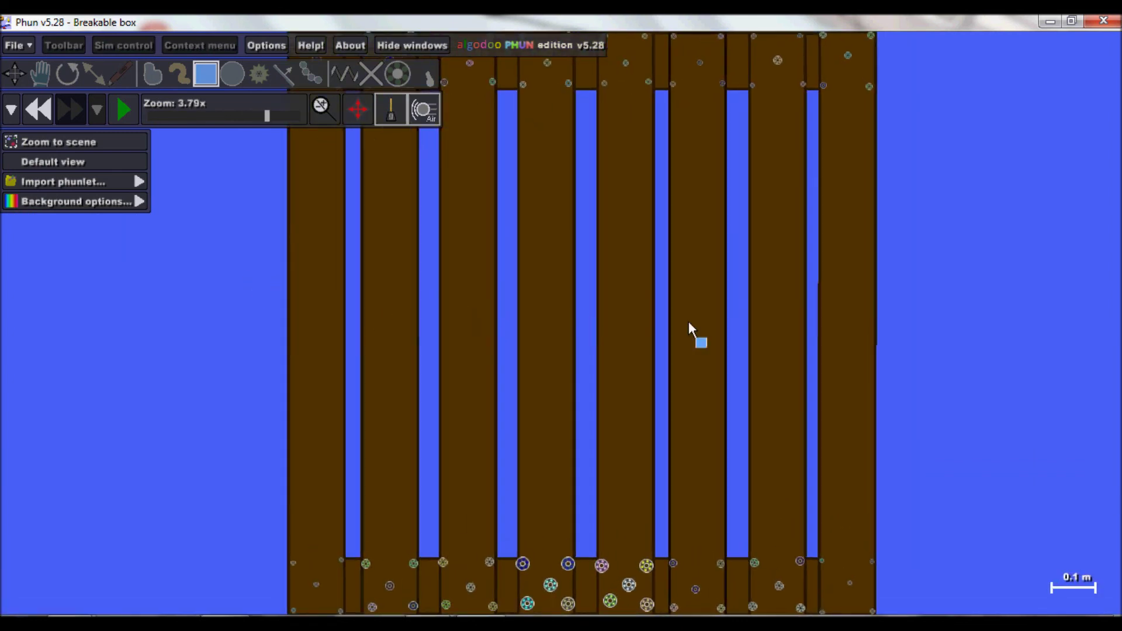
{"action": "scroll", "coordinate": [411, 208], "scroll_direction": "down", "scroll_amount": 4}
{"action": "key", "text": "d"}
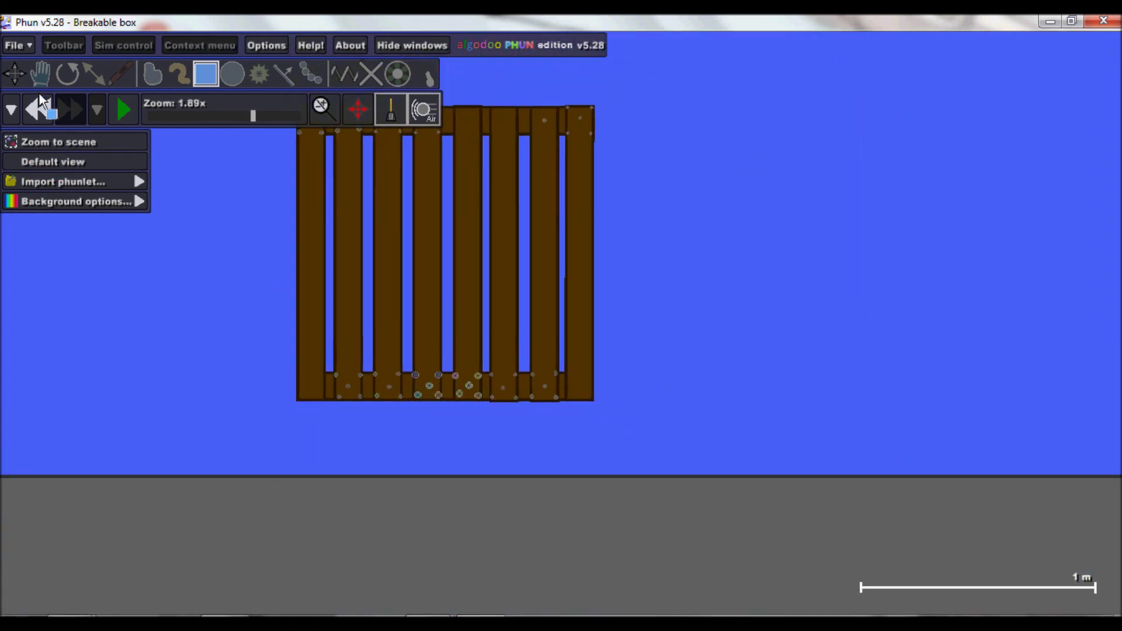
{"action": "scroll", "coordinate": [306, 352], "scroll_direction": "down", "scroll_amount": 5}
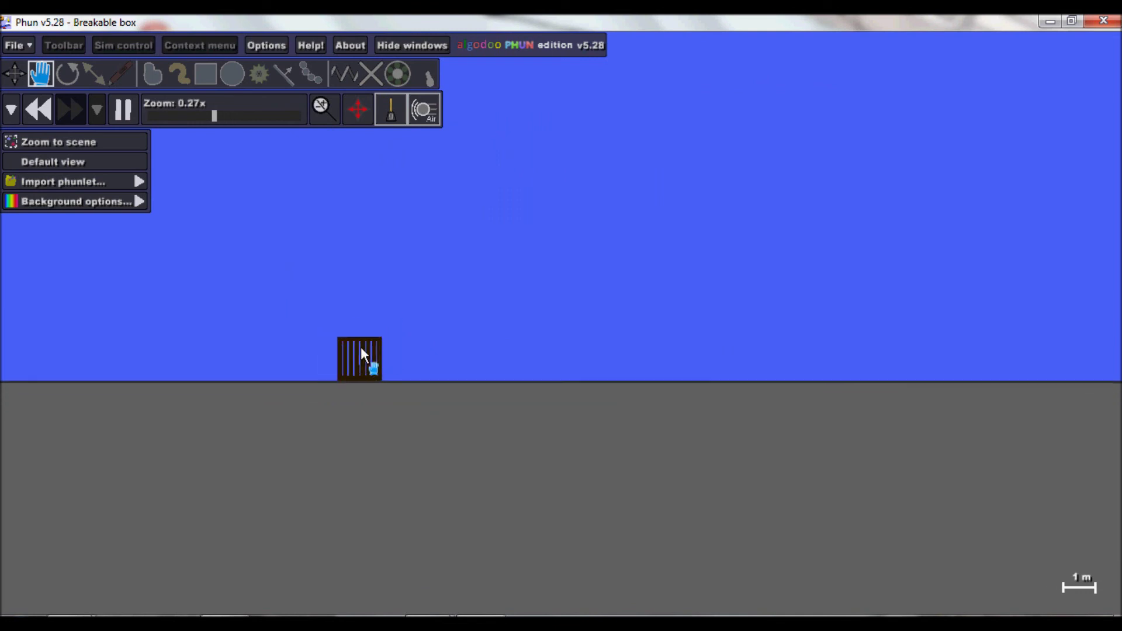
- Fling the breakable crate upward into the air
{"action": "left_click_drag", "start_coordinate": [361, 334], "coordinate": [377, 211]}
{"action": "scroll", "coordinate": [392, 275], "scroll_direction": "up", "scroll_amount": 1}
{"action": "scroll", "coordinate": [450, 359], "scroll_direction": "up", "scroll_amount": 5}
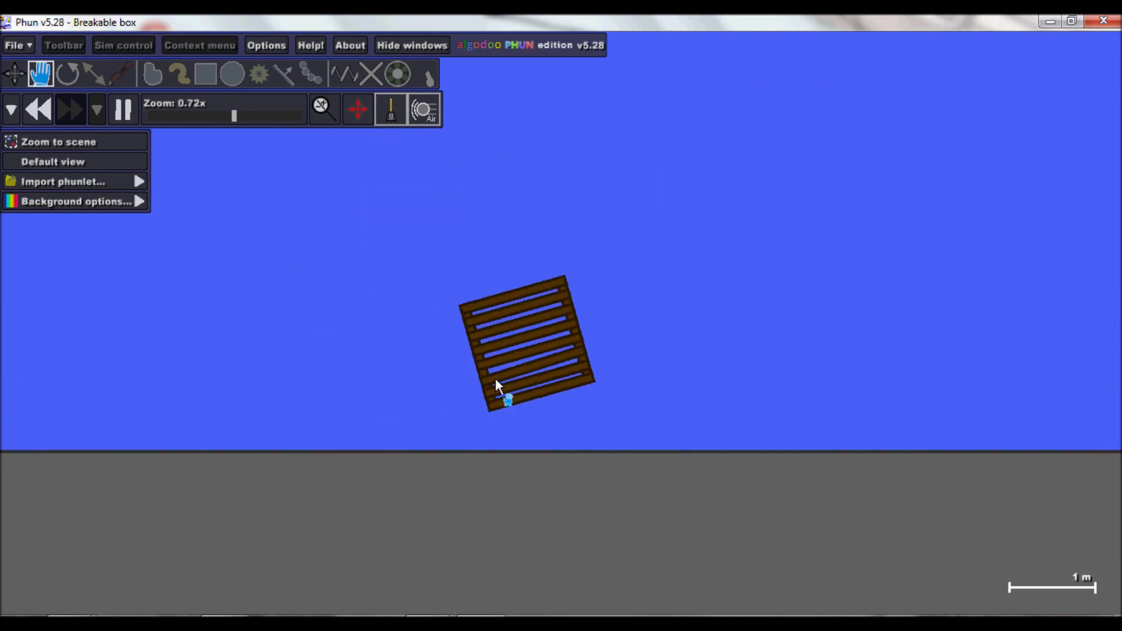
{"action": "scroll", "coordinate": [496, 388], "scroll_direction": "up", "scroll_amount": 9}
{"action": "scroll", "coordinate": [409, 432], "scroll_direction": "up", "scroll_amount": 4}
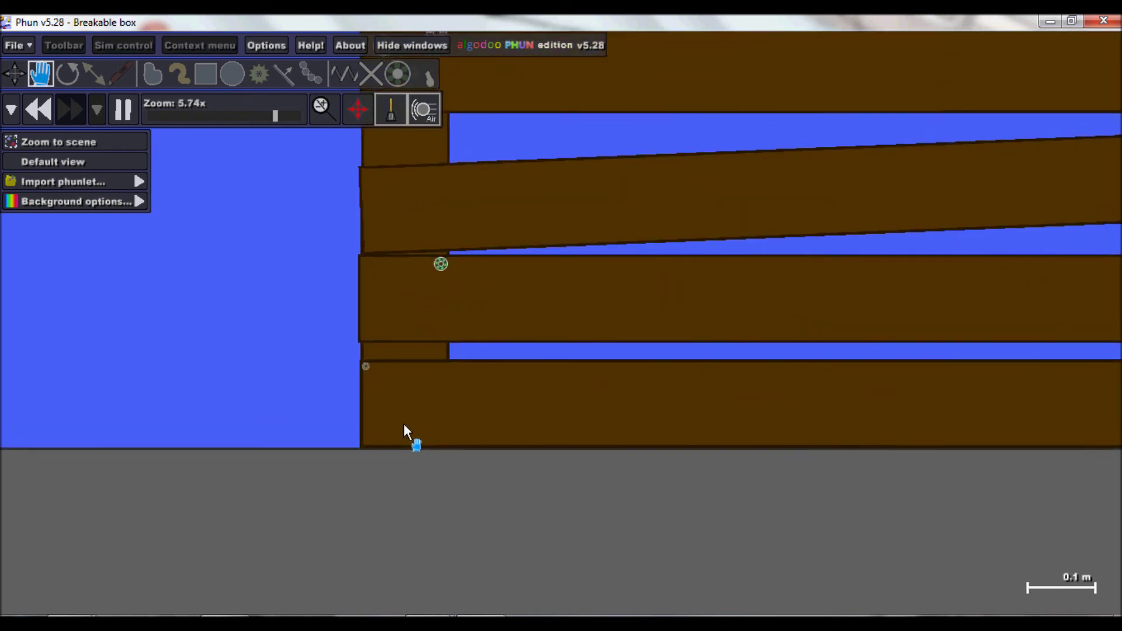
{"action": "scroll", "coordinate": [403, 429], "scroll_direction": "down", "scroll_amount": 10}
{"action": "scroll", "coordinate": [457, 384], "scroll_direction": "down", "scroll_amount": 7}
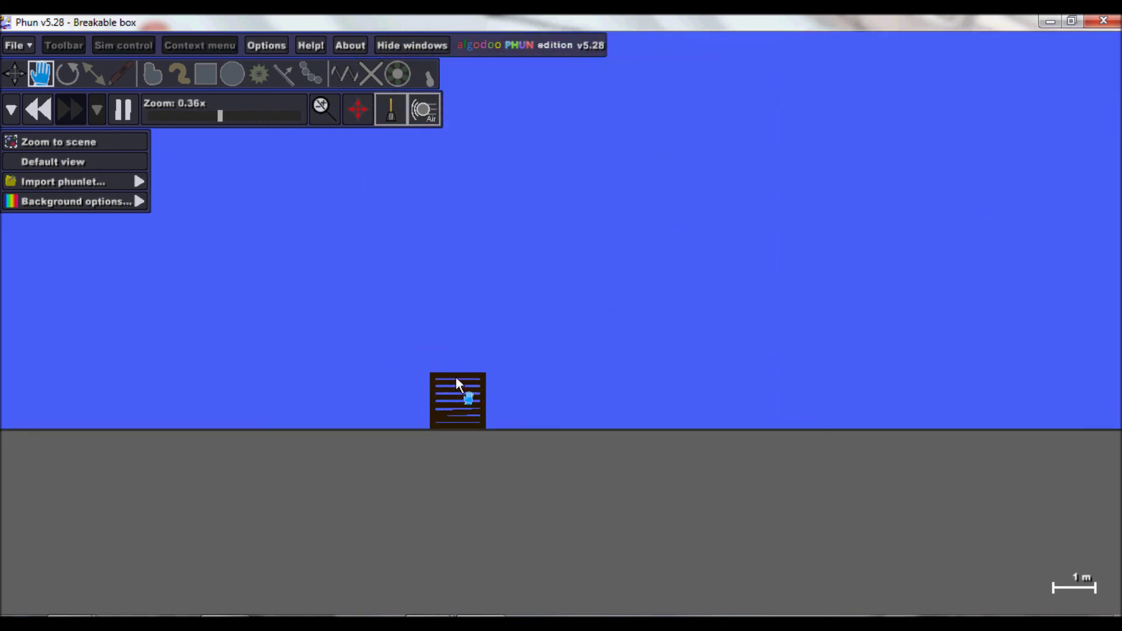
- Toss the crate hard so it smashes into planks, then rewind twice to the intact box
{"action": "left_click_drag", "start_coordinate": [457, 380], "coordinate": [451, 210]}
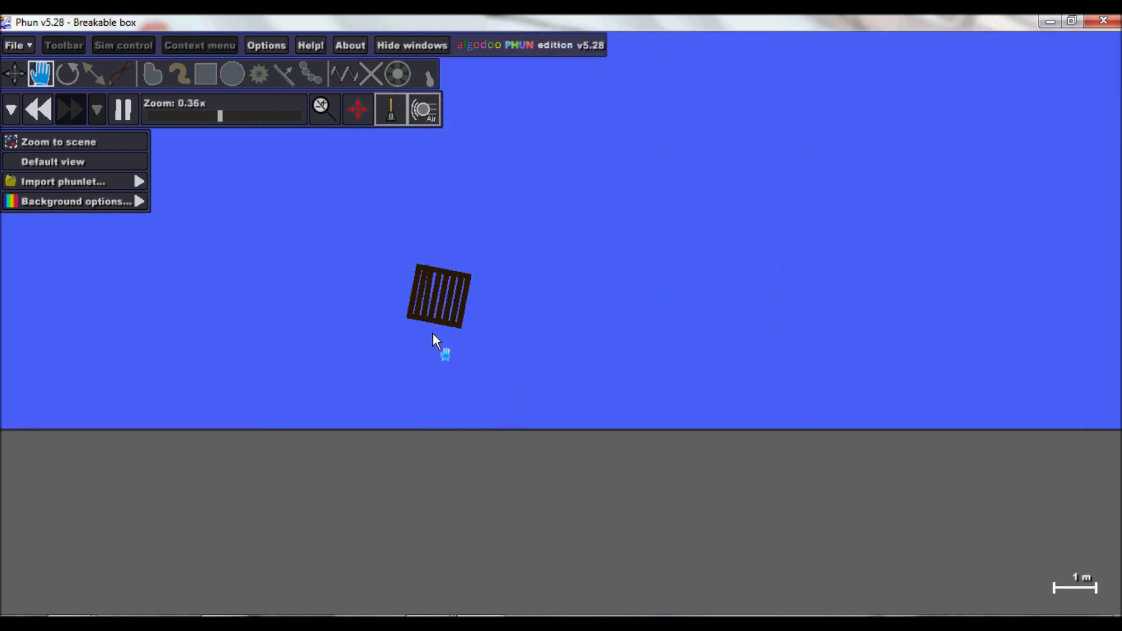
{"action": "scroll", "coordinate": [492, 392], "scroll_direction": "up", "scroll_amount": 10}
{"action": "left_click_drag", "start_coordinate": [435, 397], "coordinate": [538, 79]}
{"action": "scroll", "coordinate": [409, 216], "scroll_direction": "down", "scroll_amount": 3}
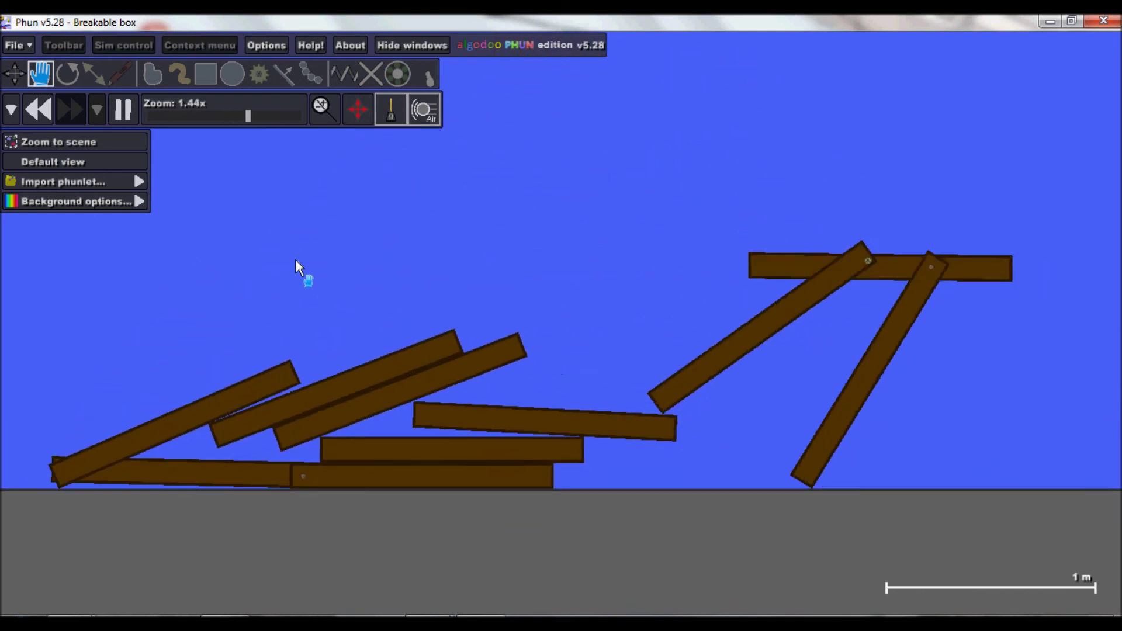
{"action": "left_click", "coordinate": [30, 121]}
{"action": "left_click", "coordinate": [30, 120]}
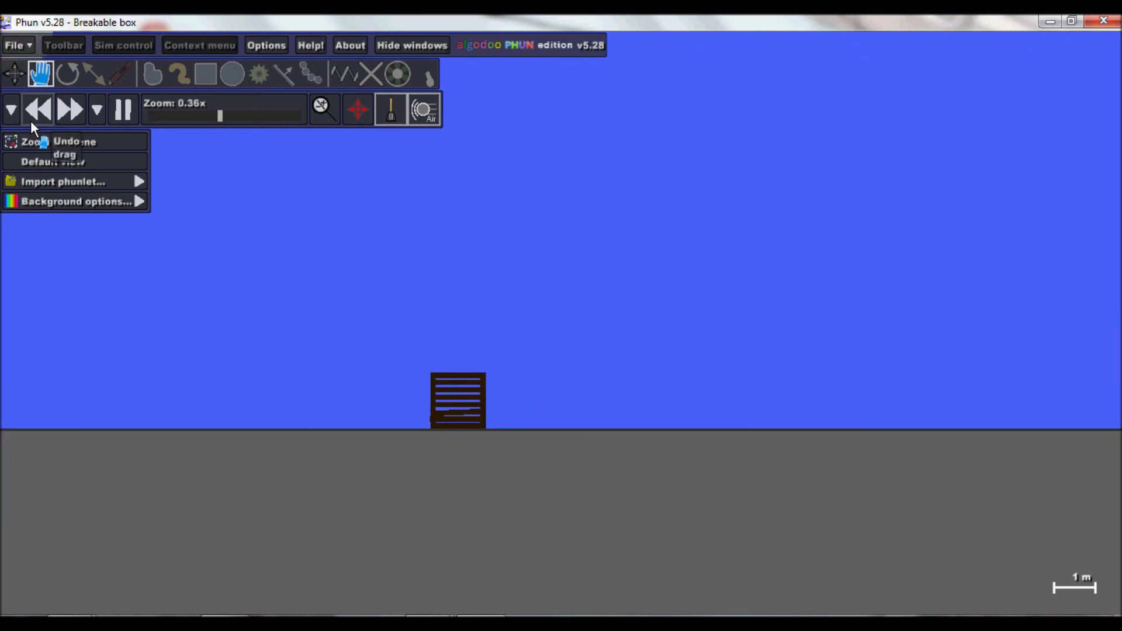
- Import Breakable glass.phz and place the cracked glass pane beside the crate
{"action": "left_click", "coordinate": [54, 178]}
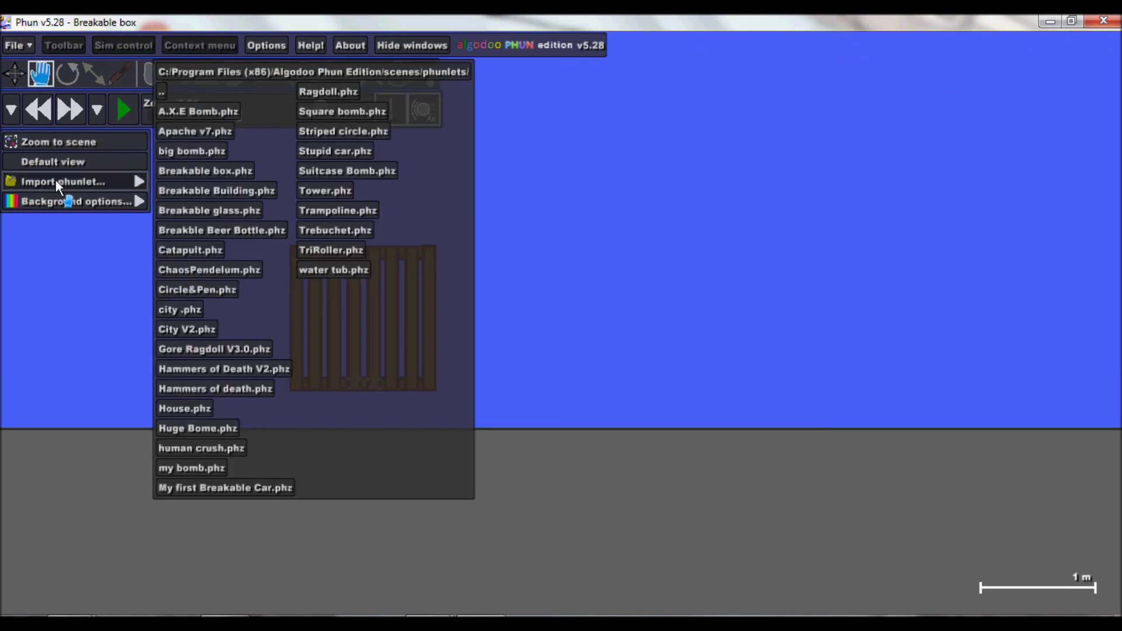
{"action": "left_click", "coordinate": [217, 210]}
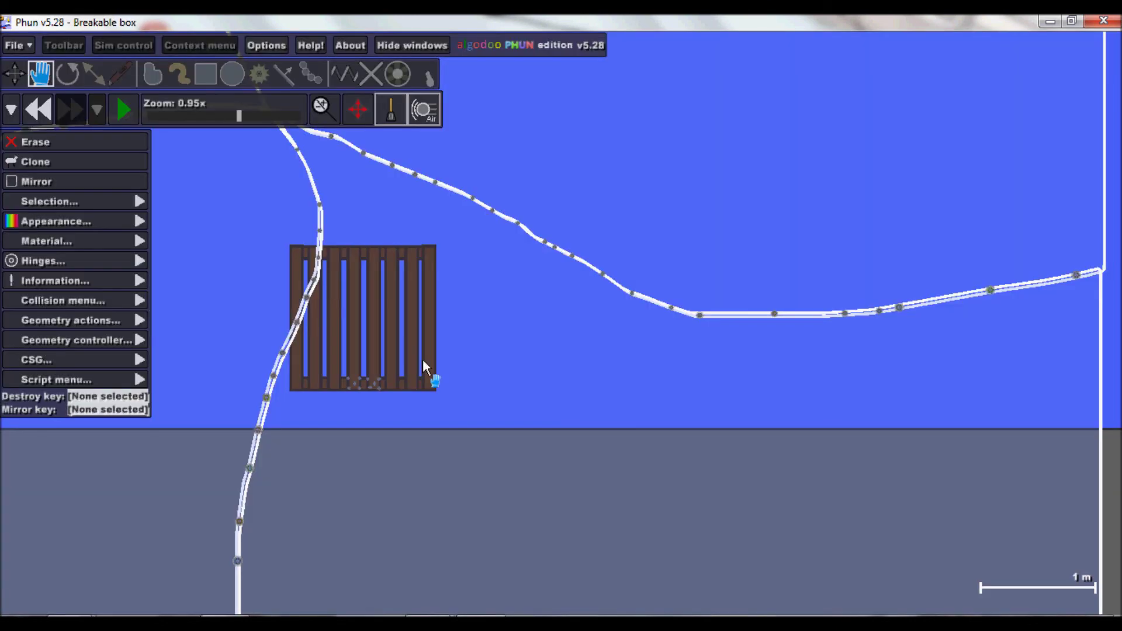
{"action": "scroll", "coordinate": [438, 368], "scroll_direction": "down", "scroll_amount": 10}
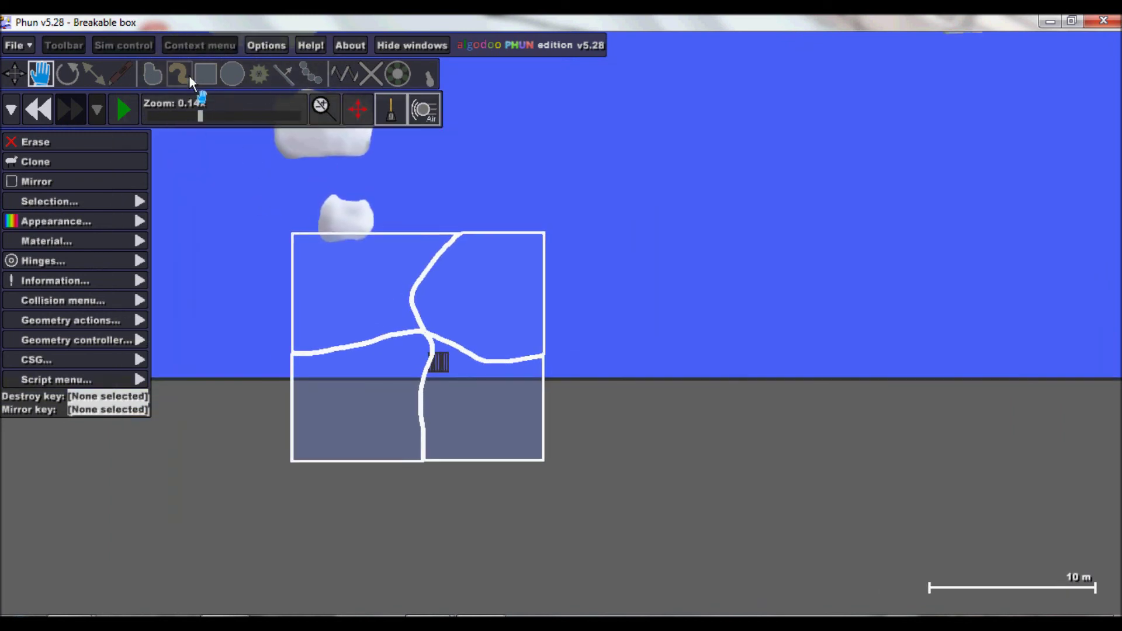
{"action": "left_click", "coordinate": [204, 74]}
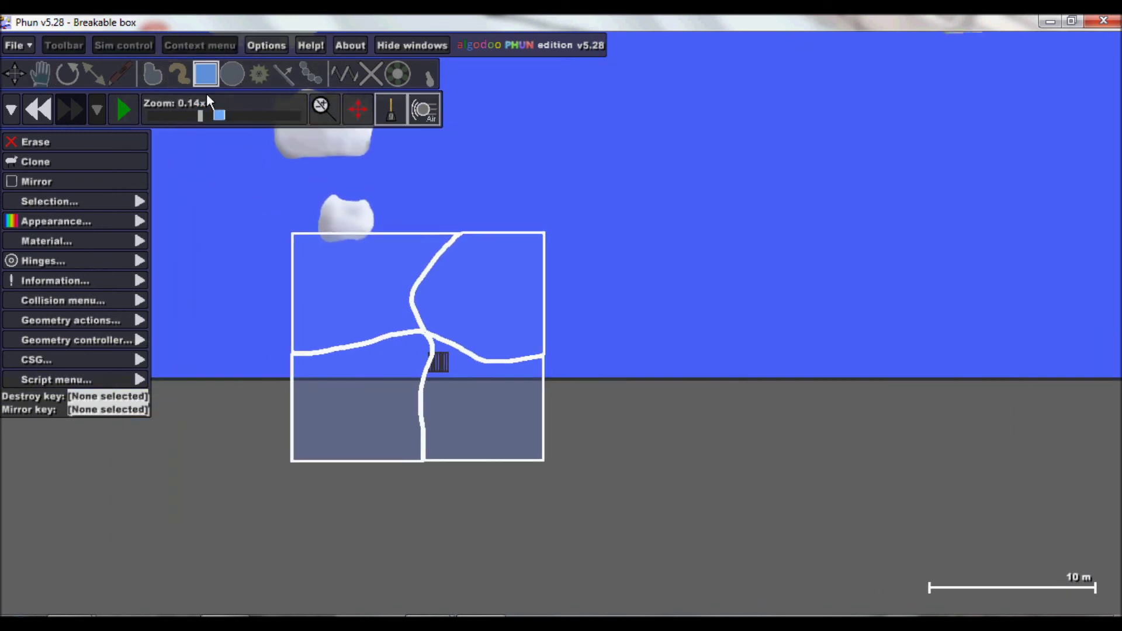
{"action": "left_click", "coordinate": [658, 191]}
{"action": "scroll", "coordinate": [653, 208], "scroll_direction": "up", "scroll_amount": 15}
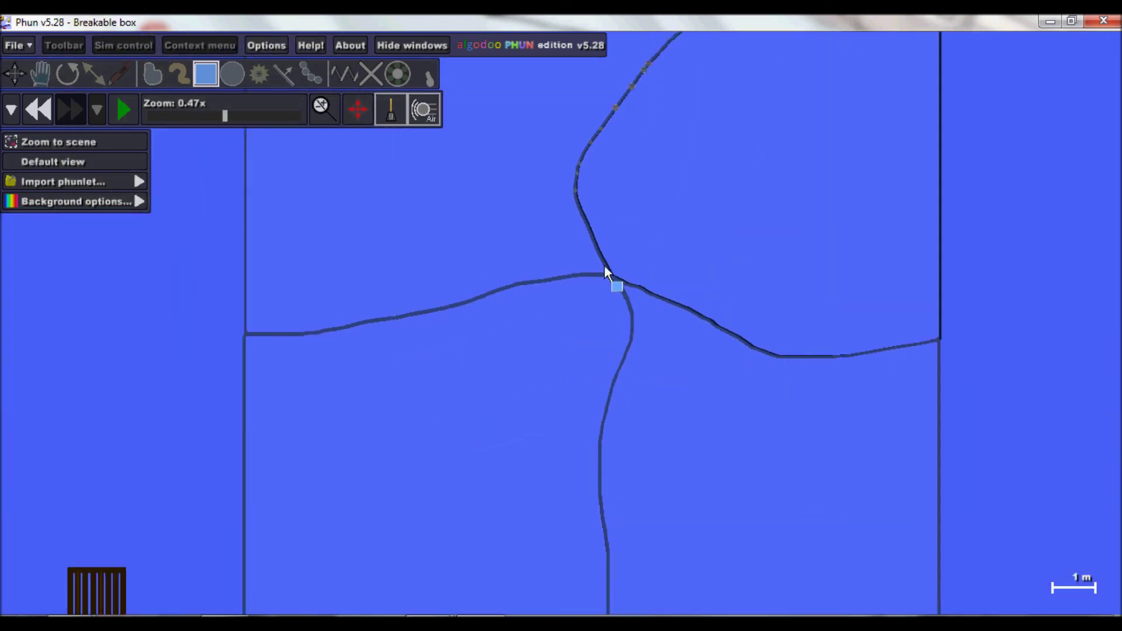
{"action": "scroll", "coordinate": [578, 114], "scroll_direction": "up", "scroll_amount": 5}
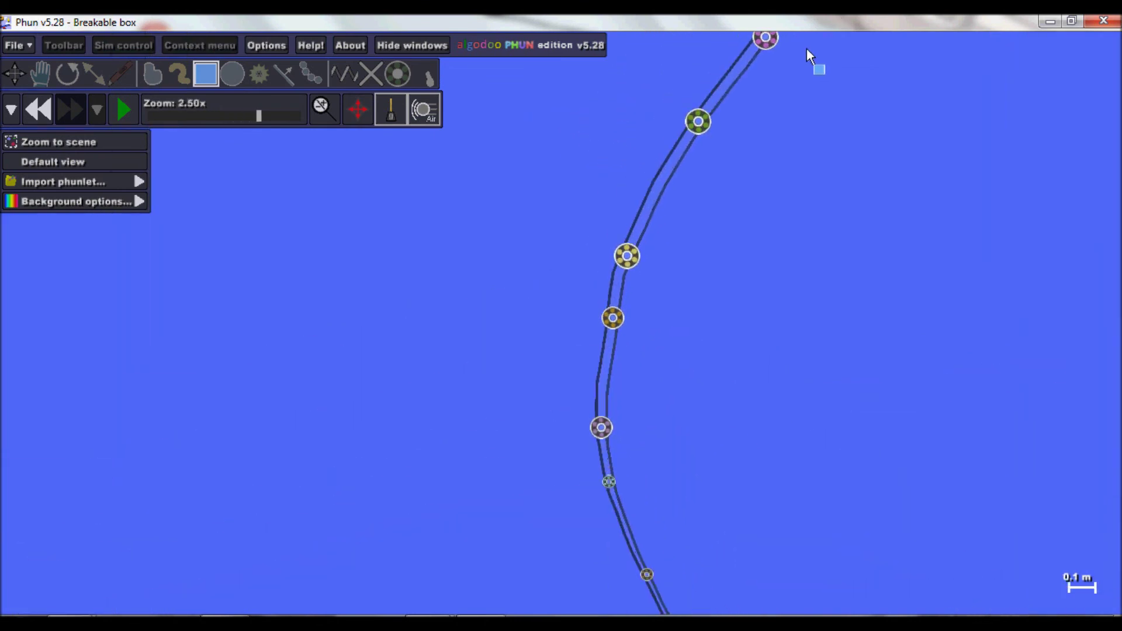
{"action": "scroll", "coordinate": [614, 338], "scroll_direction": "down", "scroll_amount": 3}
{"action": "scroll", "coordinate": [752, 85], "scroll_direction": "up", "scroll_amount": 7}
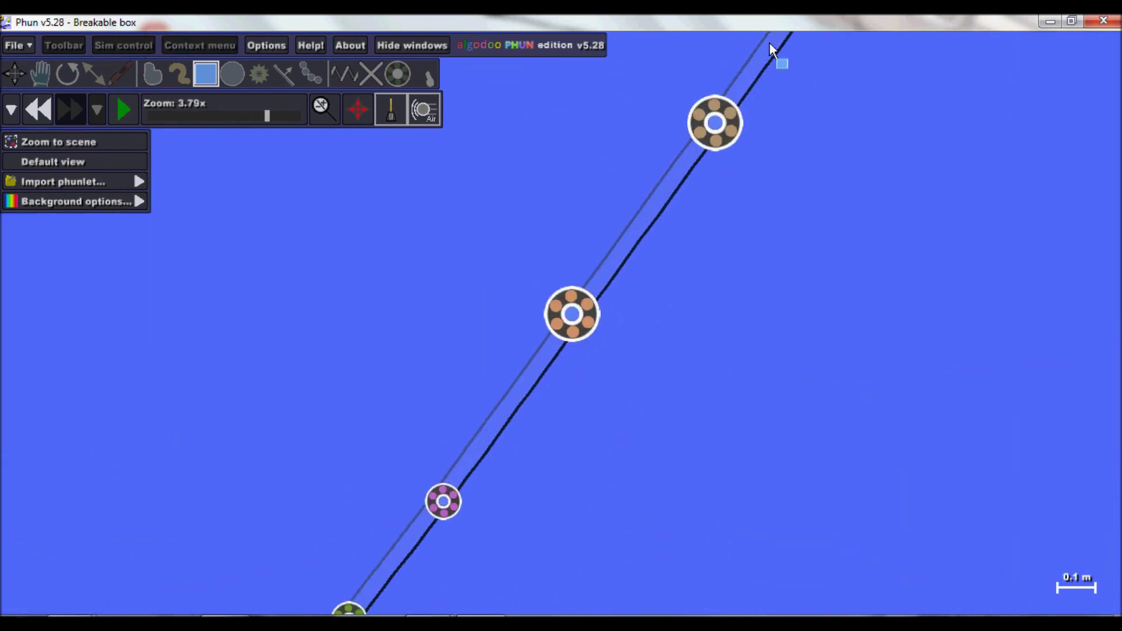
{"action": "scroll", "coordinate": [646, 243], "scroll_direction": "down", "scroll_amount": 4}
{"action": "scroll", "coordinate": [489, 503], "scroll_direction": "down", "scroll_amount": 15}
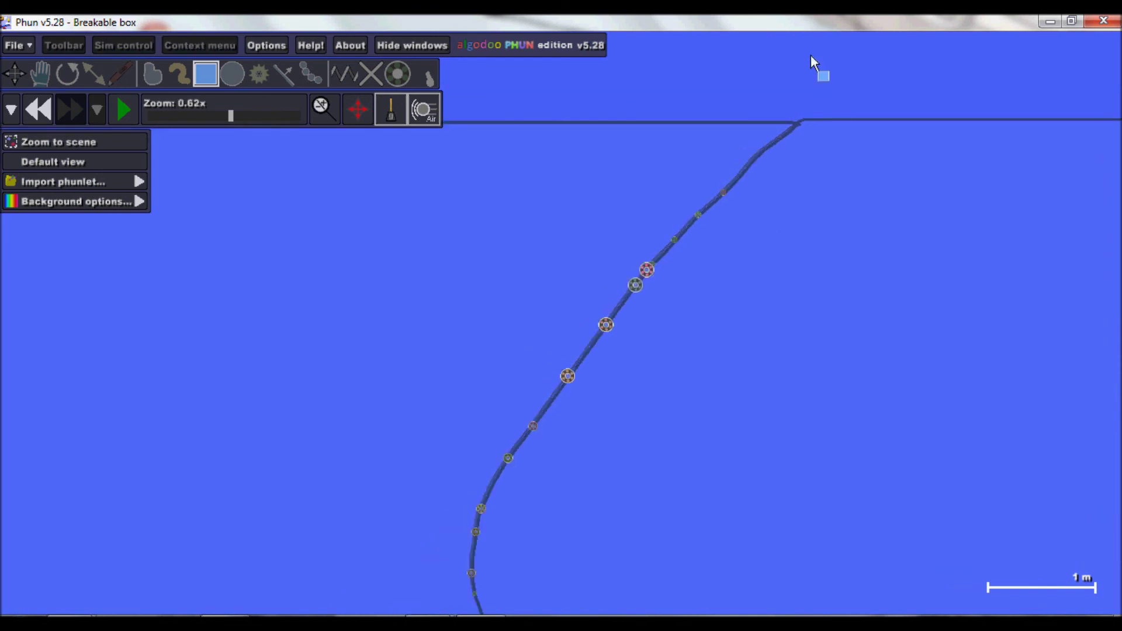
{"action": "scroll", "coordinate": [578, 219], "scroll_direction": "down", "scroll_amount": 5}
- Start the simulation and fling the glass pane high so it splits into shards
{"action": "left_click", "coordinate": [38, 72]}
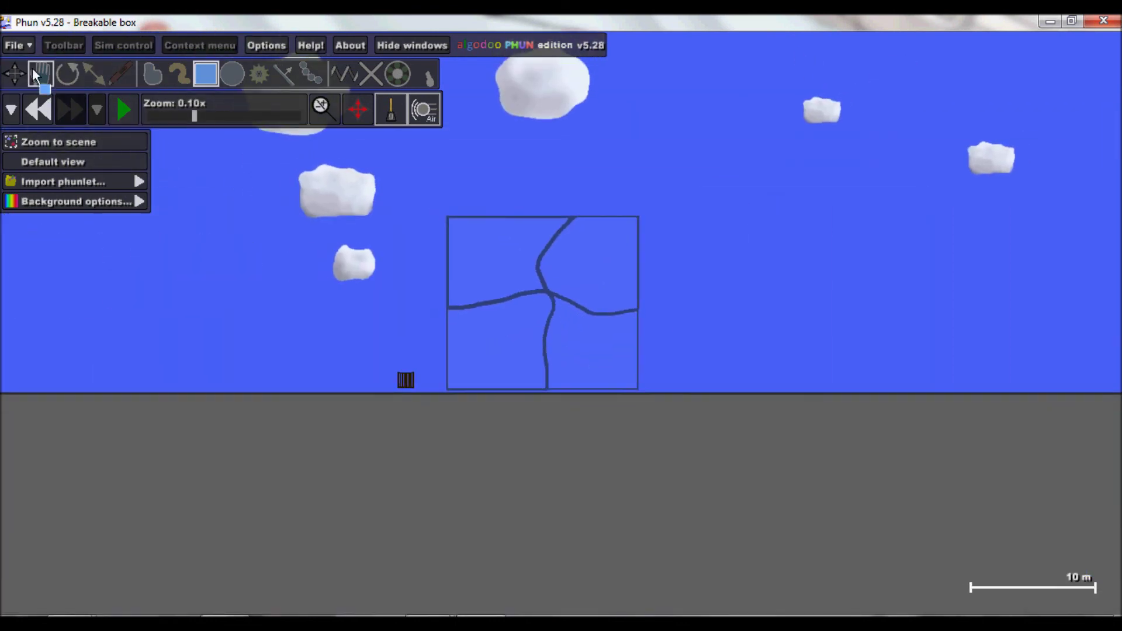
{"action": "left_click", "coordinate": [123, 109]}
{"action": "scroll", "coordinate": [345, 222], "scroll_direction": "down", "scroll_amount": 4}
{"action": "left_click_drag", "start_coordinate": [439, 232], "coordinate": [503, 120]}
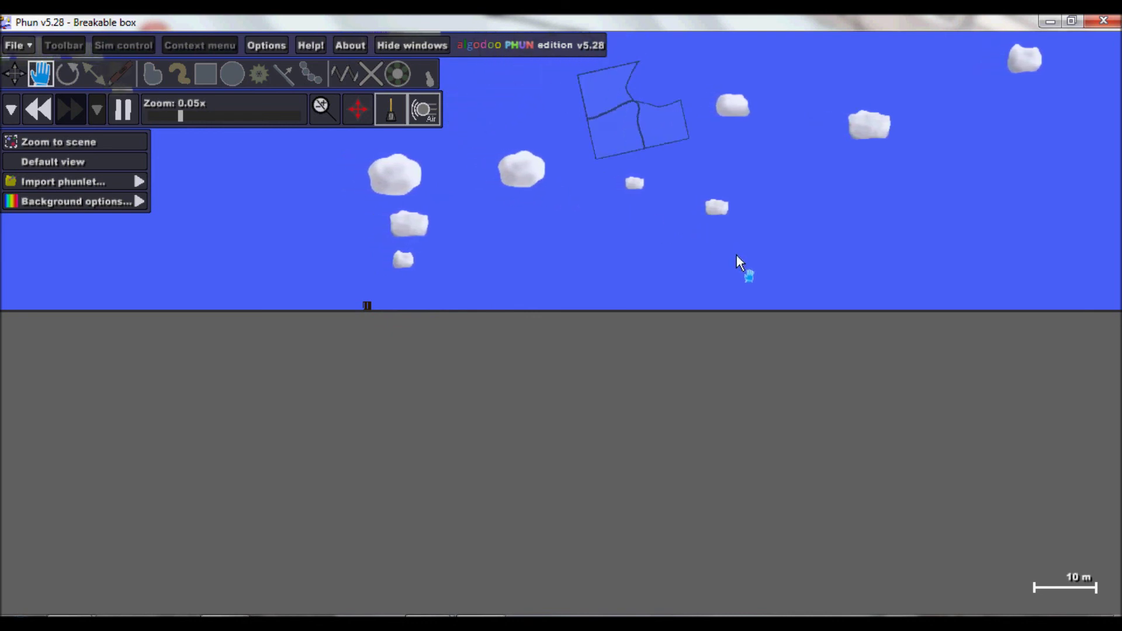
{"action": "scroll", "coordinate": [739, 253], "scroll_direction": "up", "scroll_amount": 3}
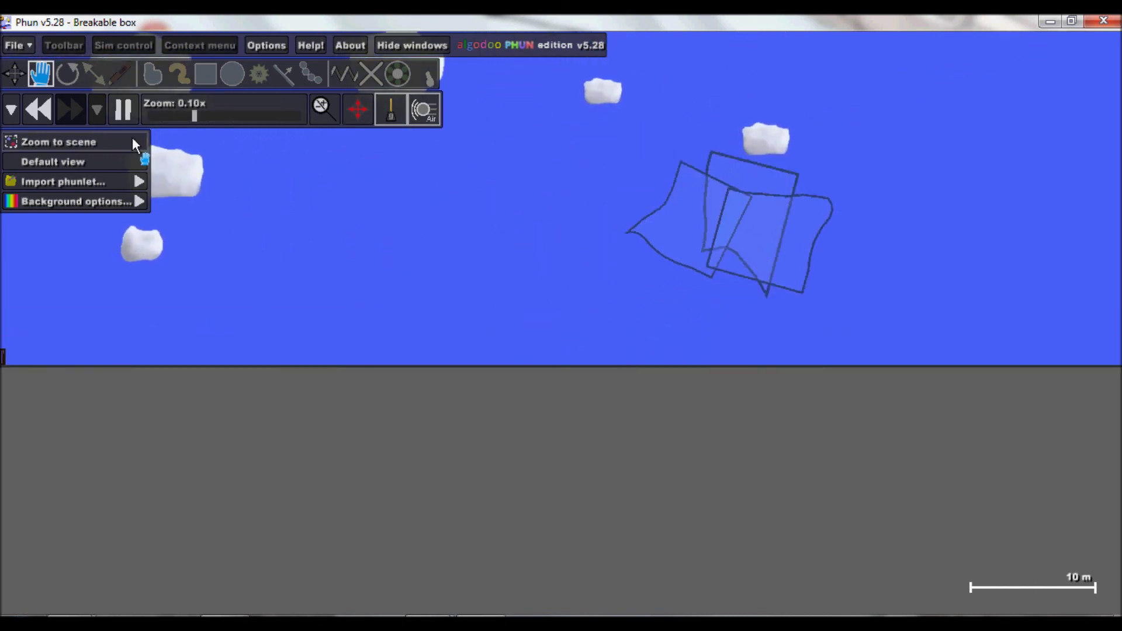
{"action": "mouse_move", "coordinate": [102, 177]}
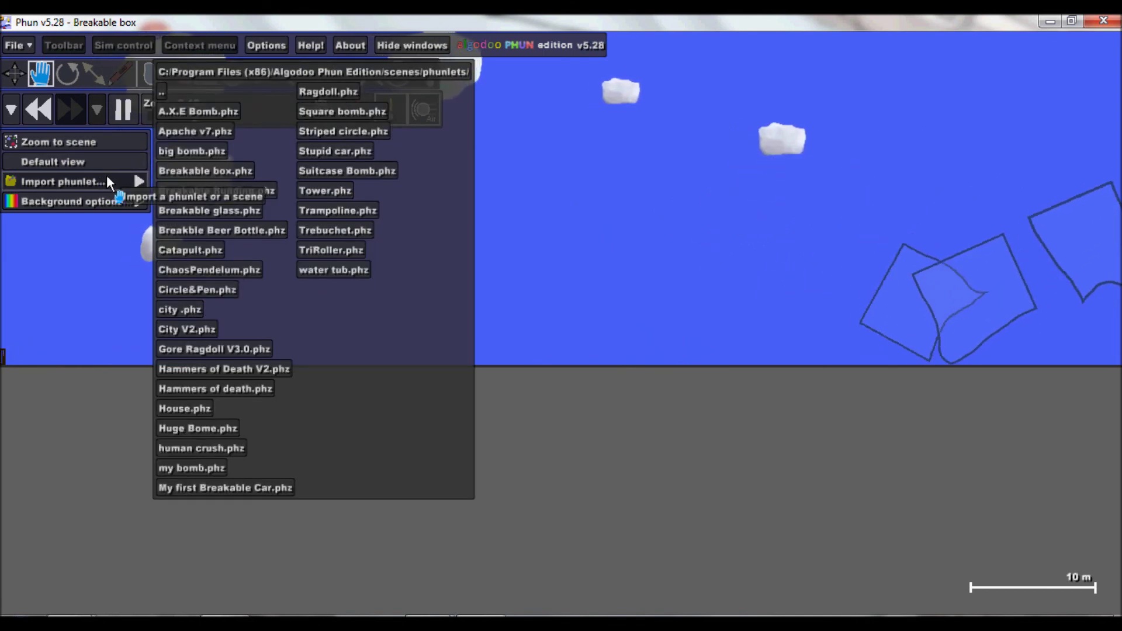
- Rewind, then import Breakble Beer Bottle.phz and set the green bottle on the ground
{"action": "left_click", "coordinate": [38, 108]}
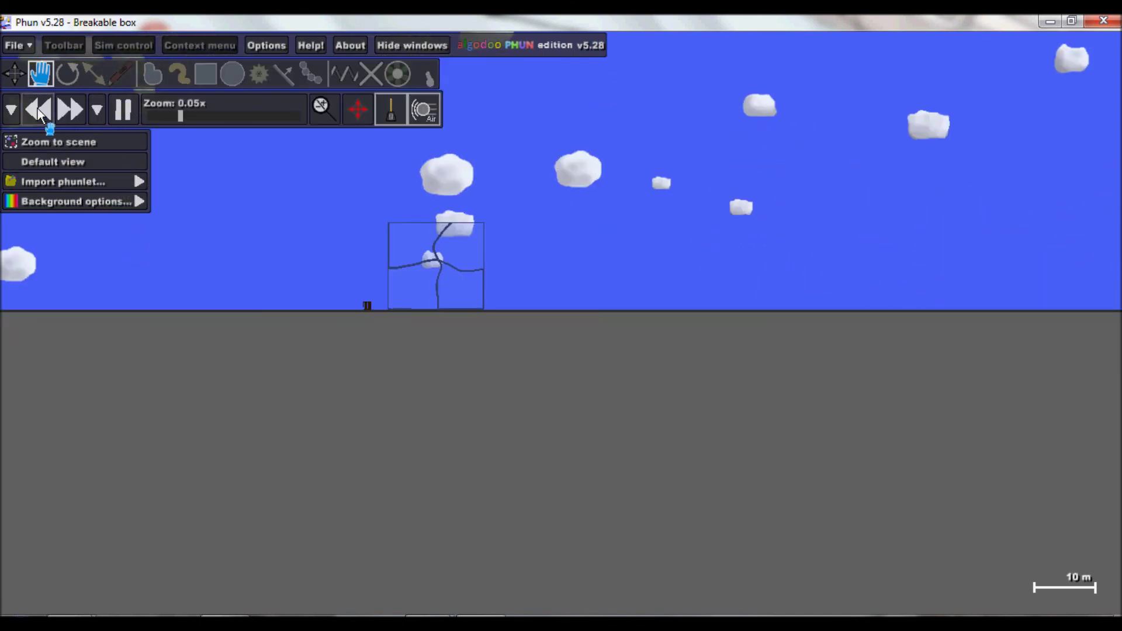
{"action": "mouse_move", "coordinate": [78, 180]}
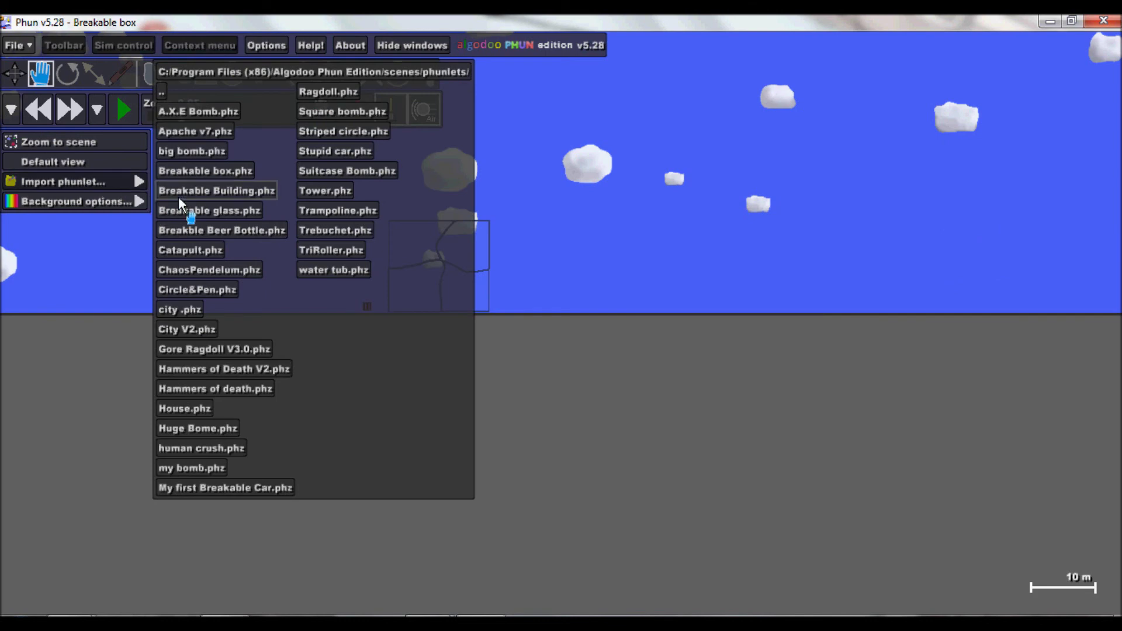
{"action": "left_click", "coordinate": [219, 229]}
{"action": "scroll", "coordinate": [228, 239], "scroll_direction": "up", "scroll_amount": 5}
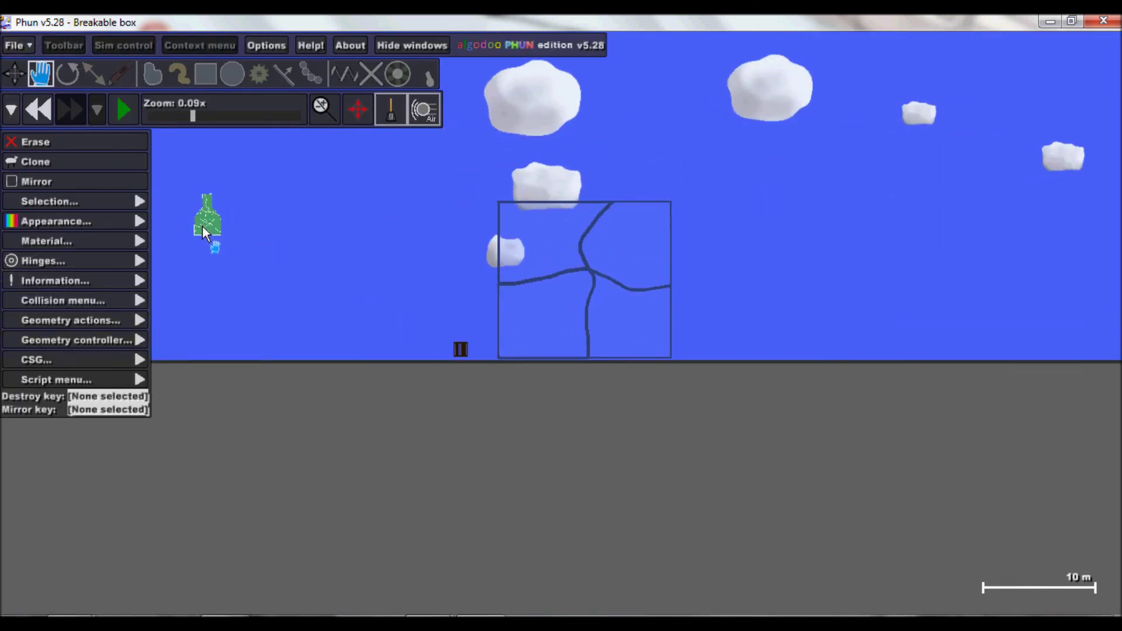
{"action": "key", "text": "b"}
{"action": "scroll", "coordinate": [222, 231], "scroll_direction": "up", "scroll_amount": 2}
{"action": "left_click_drag", "start_coordinate": [222, 230], "coordinate": [533, 439]}
{"action": "scroll", "coordinate": [561, 435], "scroll_direction": "up", "scroll_amount": 4}
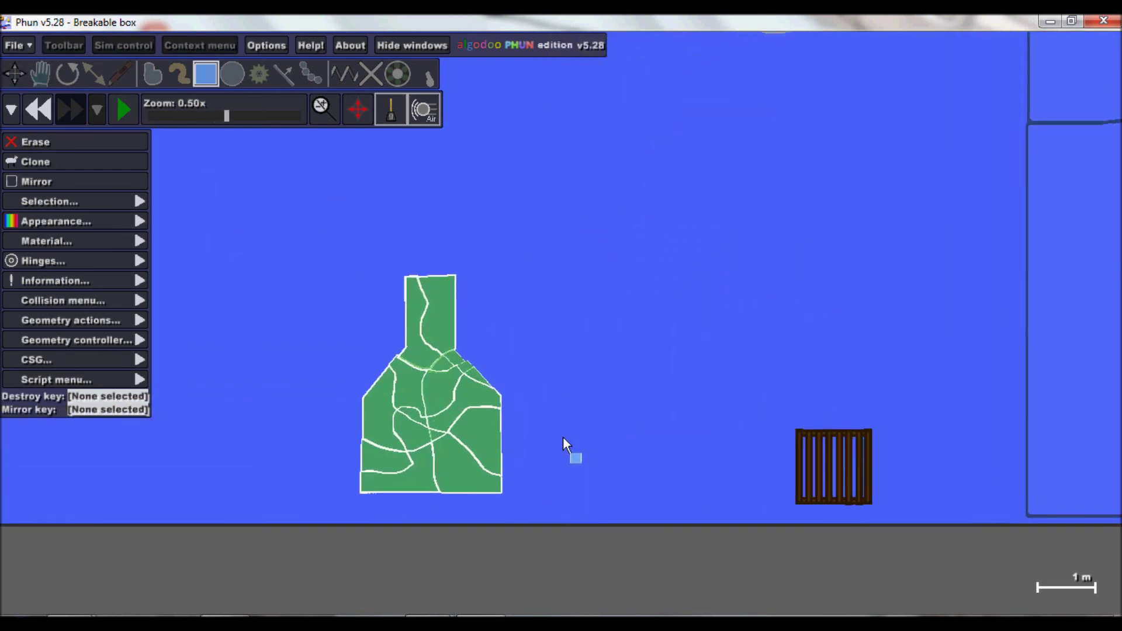
{"action": "left_click", "coordinate": [563, 436]}
{"action": "scroll", "coordinate": [458, 397], "scroll_direction": "down", "scroll_amount": 5}
- Raise the bottle high and run the simulation so it shatters, then rewind to the intact bottle
{"action": "left_click_drag", "start_coordinate": [381, 307], "coordinate": [476, 99]}
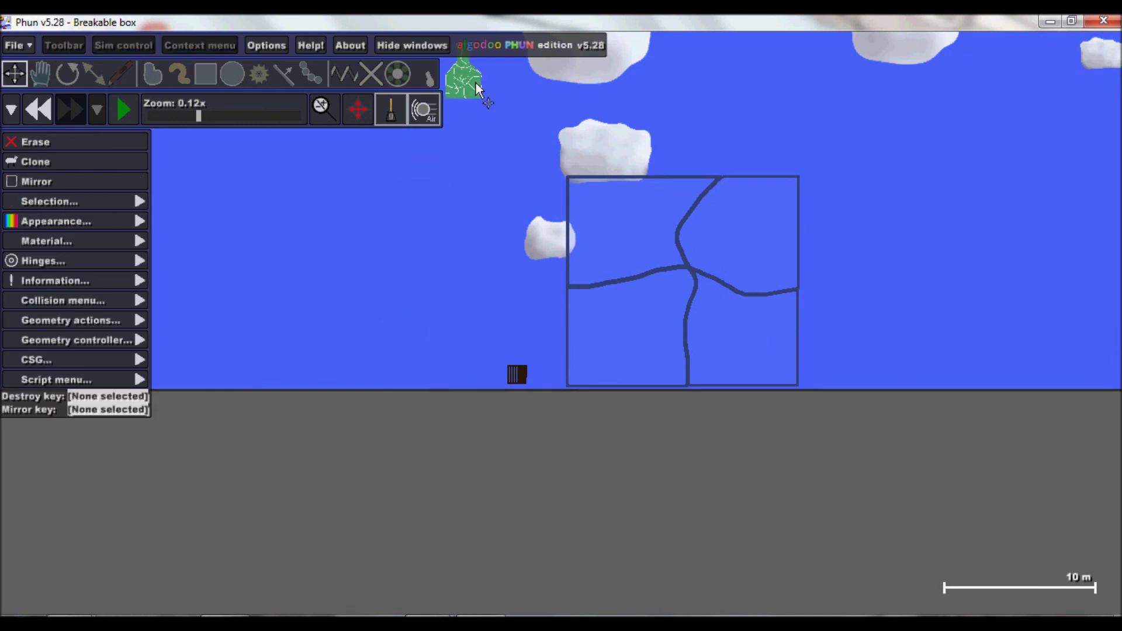
{"action": "left_click", "coordinate": [485, 188]}
{"action": "key", "text": "space"}
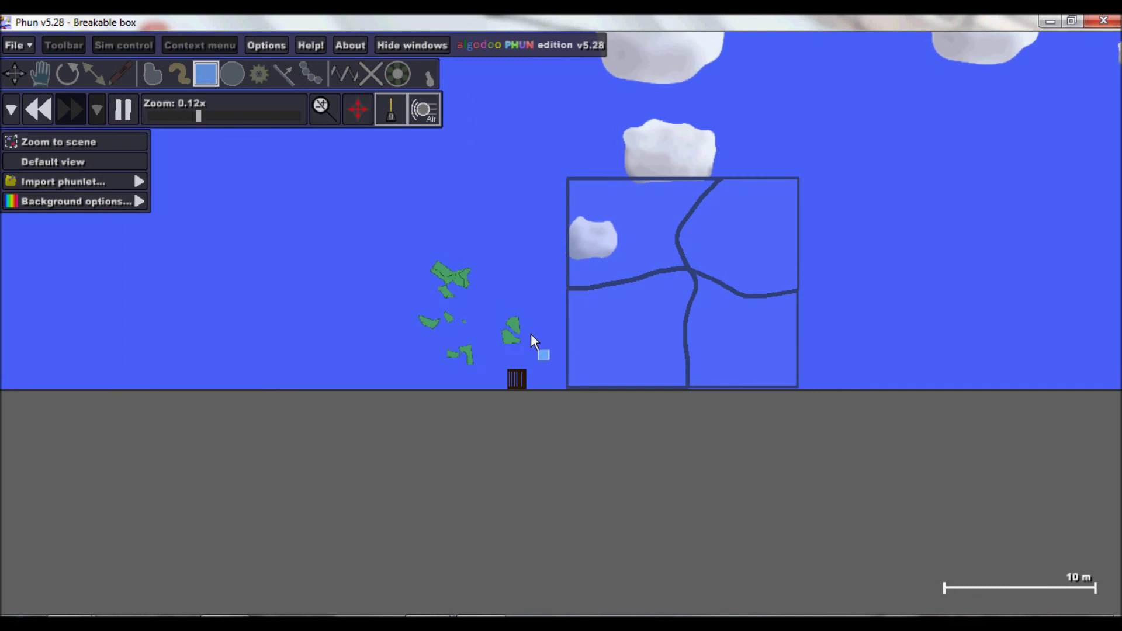
{"action": "scroll", "coordinate": [515, 389], "scroll_direction": "up", "scroll_amount": 3}
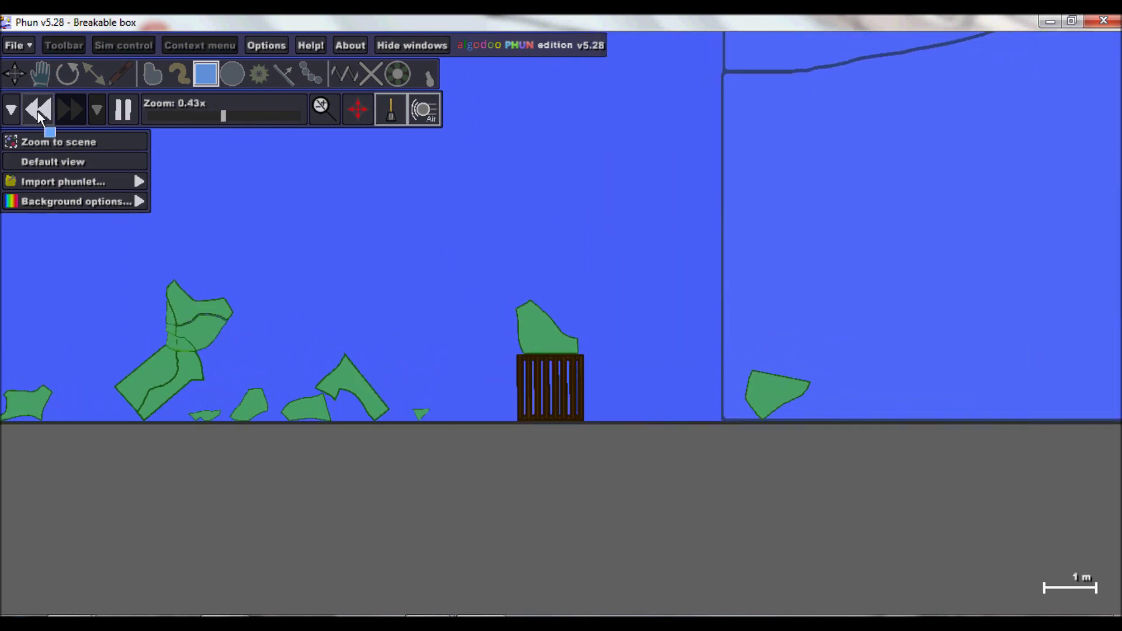
{"action": "left_click", "coordinate": [37, 110]}
{"action": "left_click", "coordinate": [35, 109]}
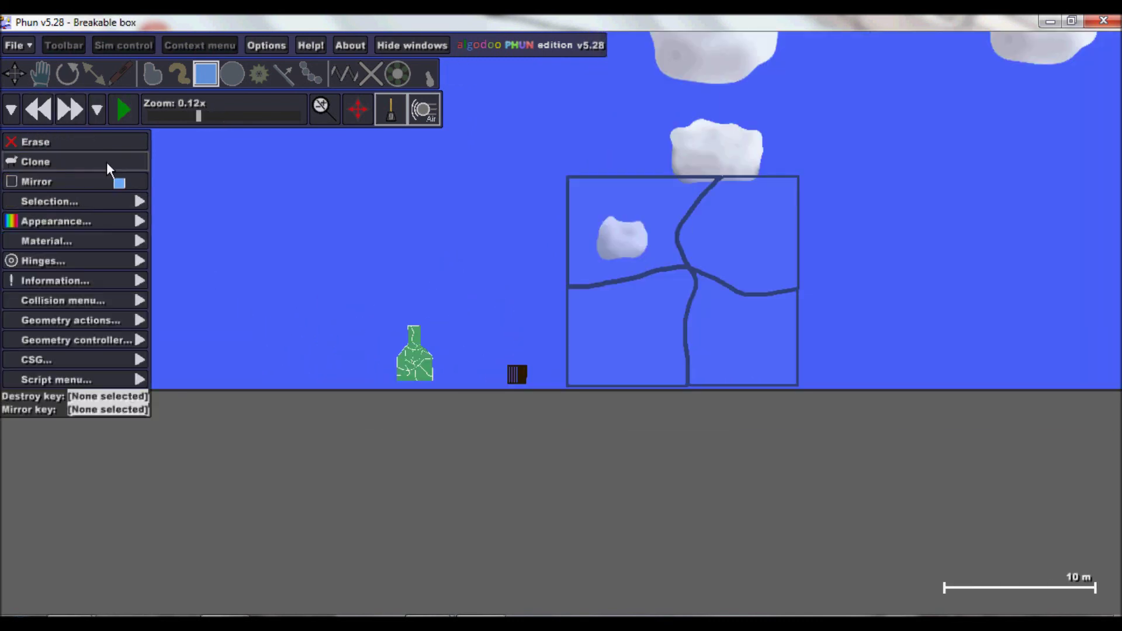
{"action": "scroll", "coordinate": [318, 273], "scroll_direction": "down", "scroll_amount": 4}
{"action": "left_click", "coordinate": [317, 275]}
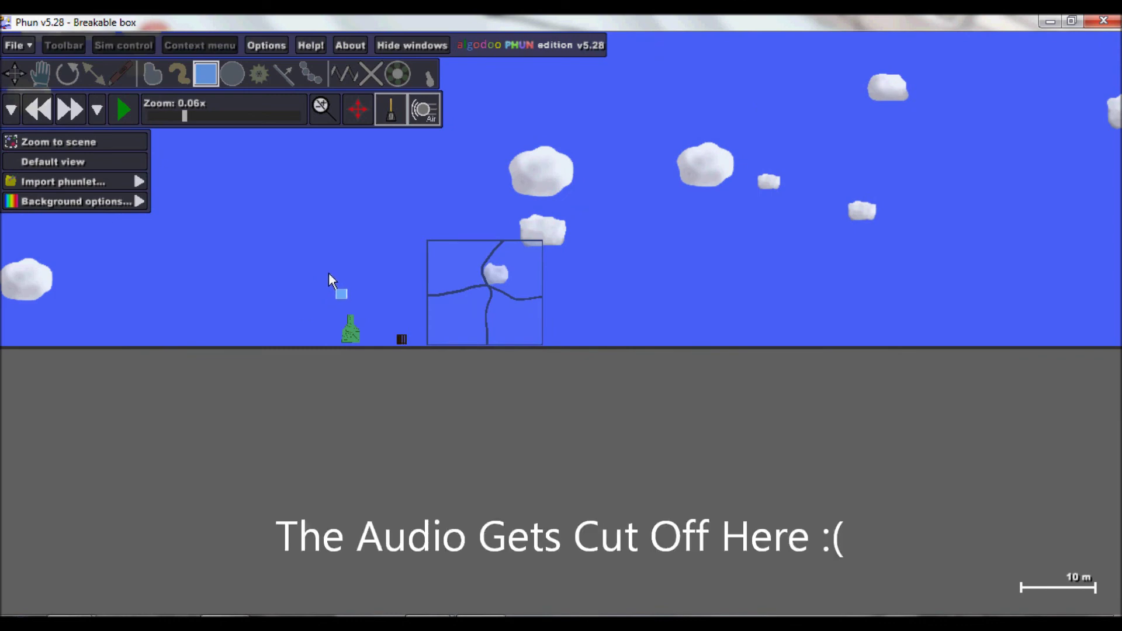